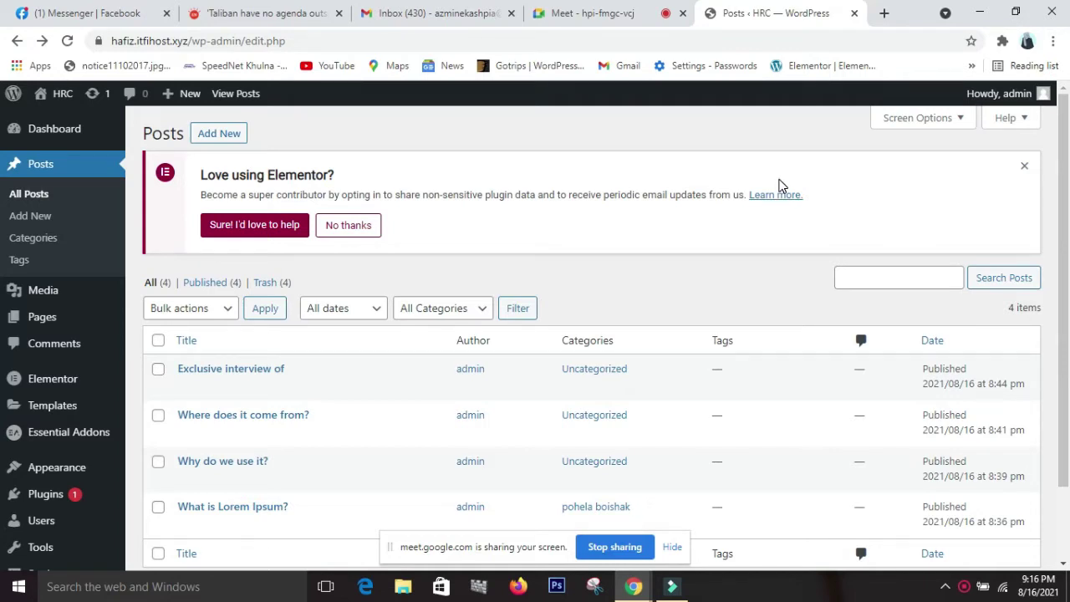
- Switch to the Google Meet call, admit the participant waiting to join, and return to the WordPress posts list
{"action": "mouse_move", "coordinate": [7, 409]}
{"action": "left_click", "coordinate": [590, 13]}
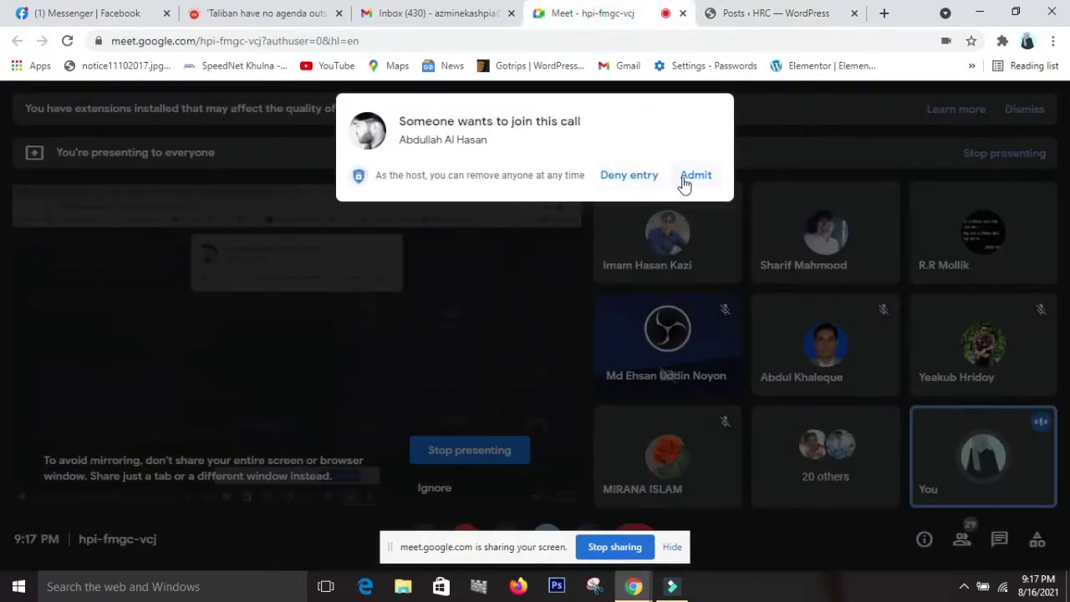
{"action": "left_click", "coordinate": [684, 178]}
{"action": "left_click", "coordinate": [746, 17]}
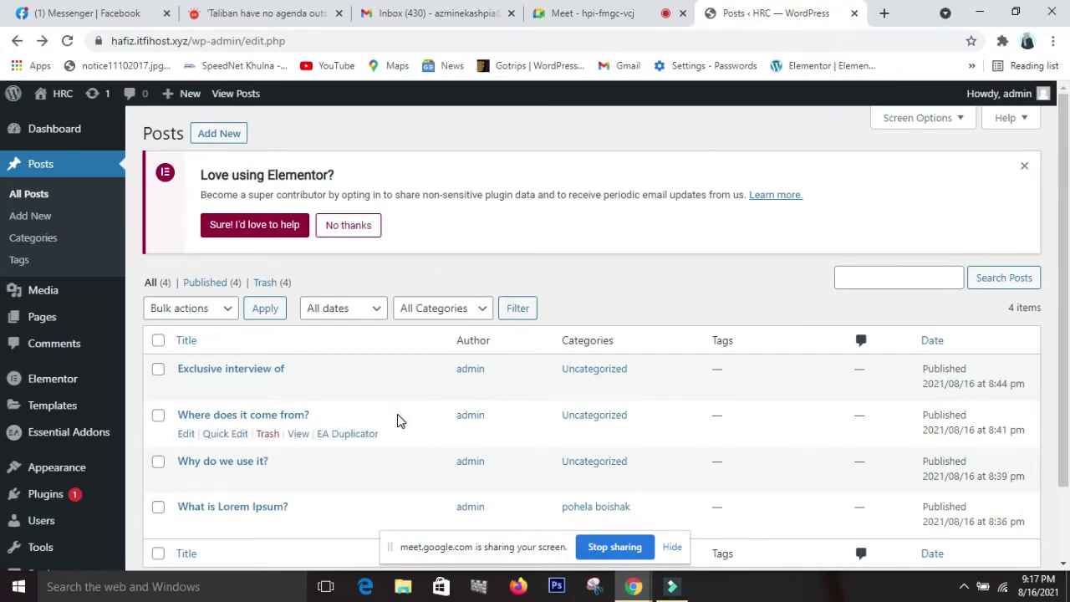
- Look over the existing posts and start a new WordPress post
{"action": "mouse_move", "coordinate": [123, 474]}
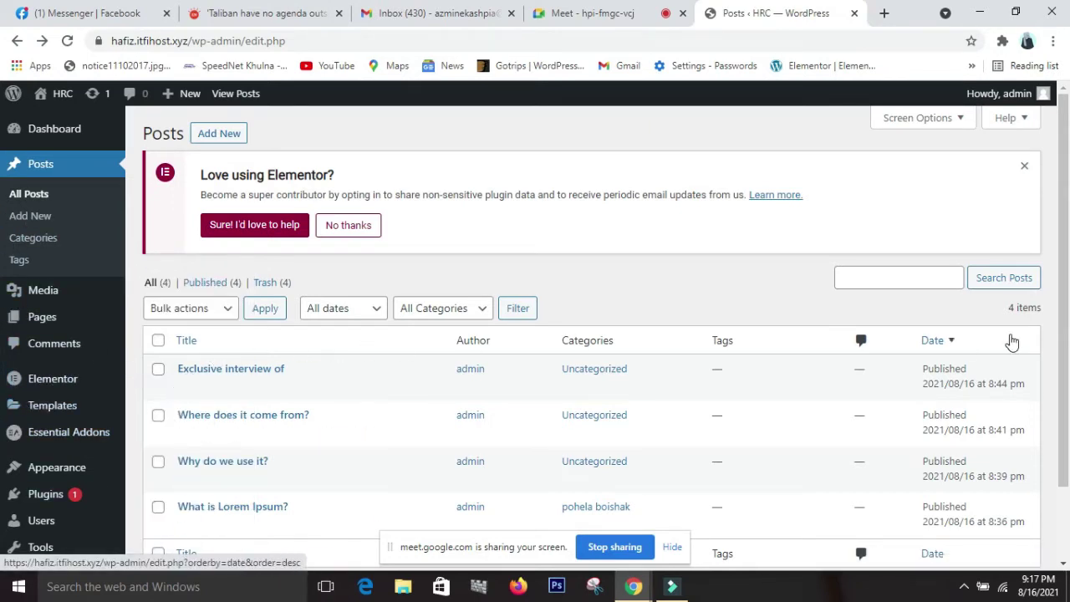
{"action": "scroll", "coordinate": [1060, 376], "scroll_direction": "down", "scroll_amount": 1}
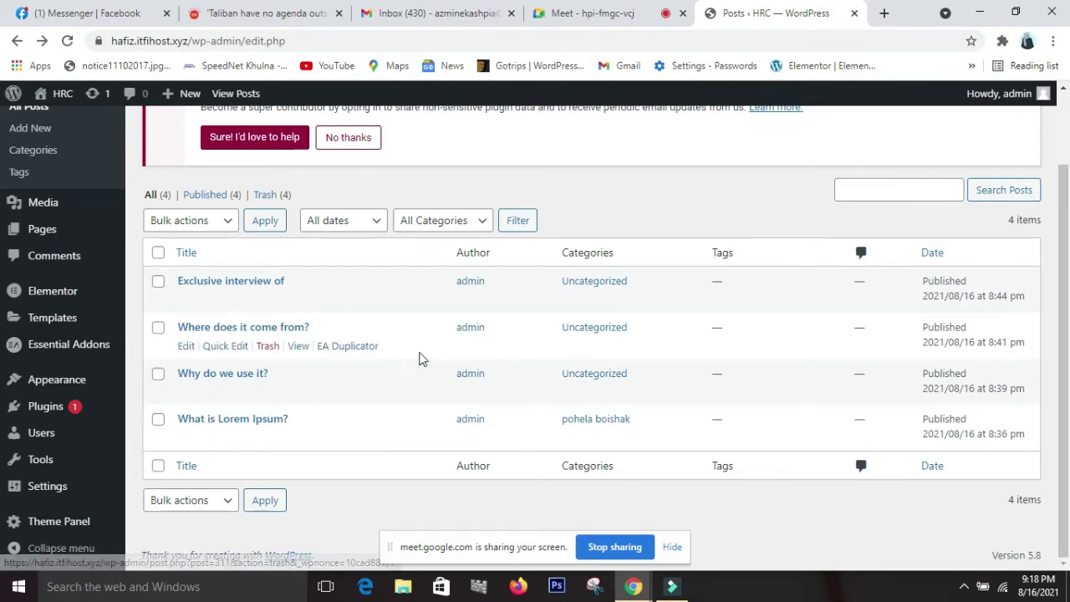
{"action": "scroll", "coordinate": [348, 361], "scroll_direction": "up", "scroll_amount": 2}
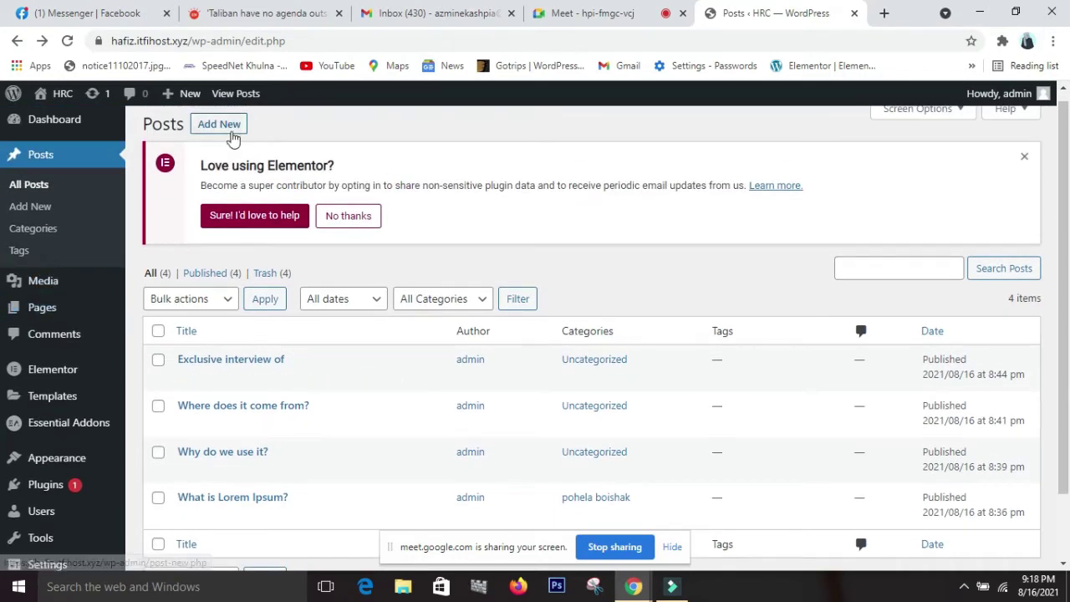
{"action": "left_click", "coordinate": [224, 125]}
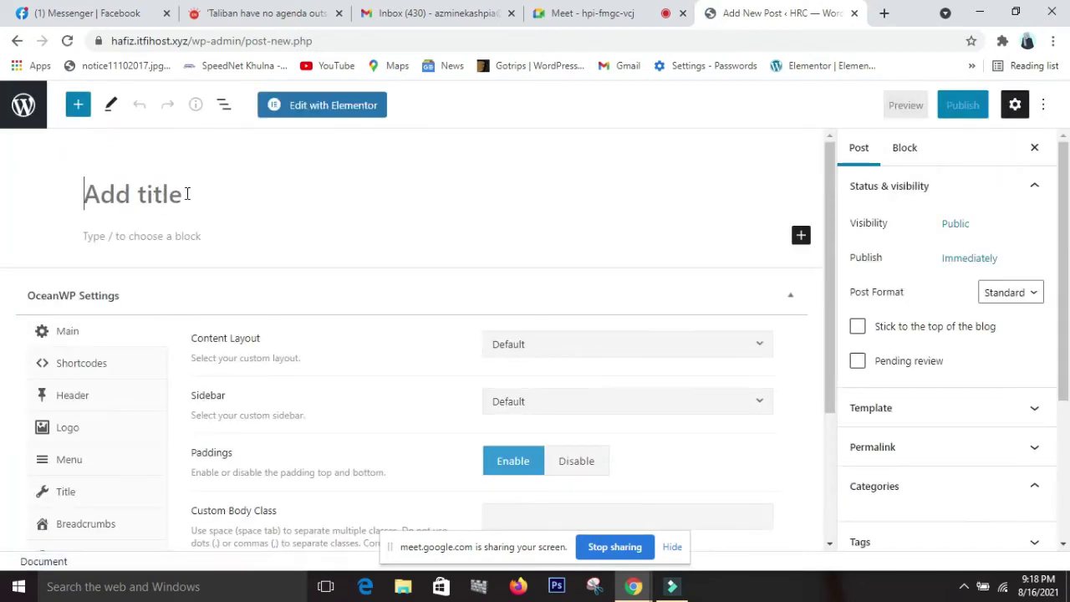
- On the Prothom Alo English site, open the International section's article "Afghan cricket star Khan agonises over family's safety: Pietersen"
{"action": "left_click", "coordinate": [314, 10]}
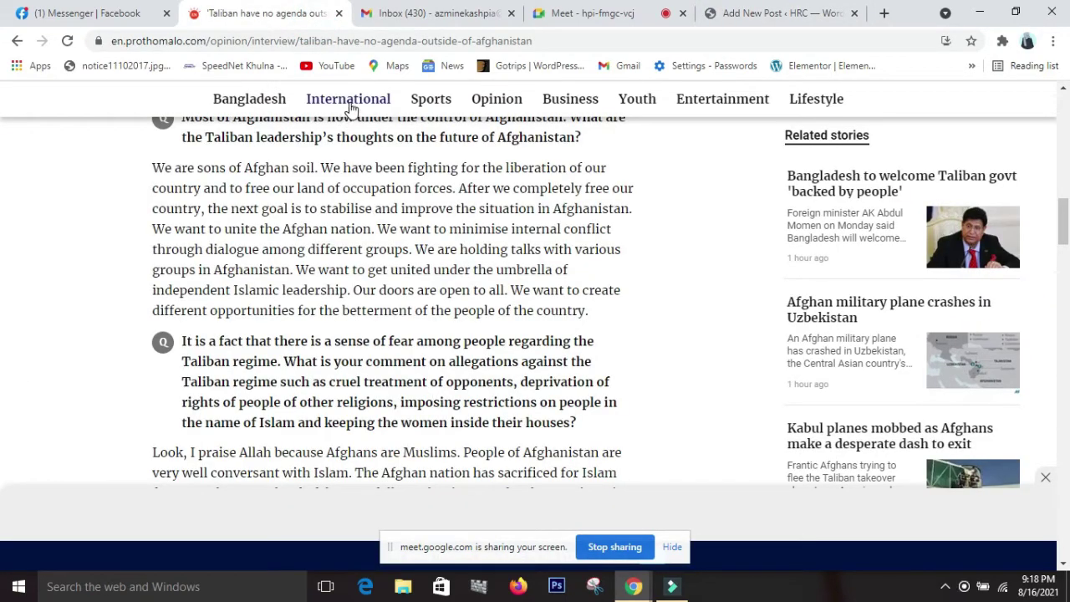
{"action": "left_click", "coordinate": [348, 102]}
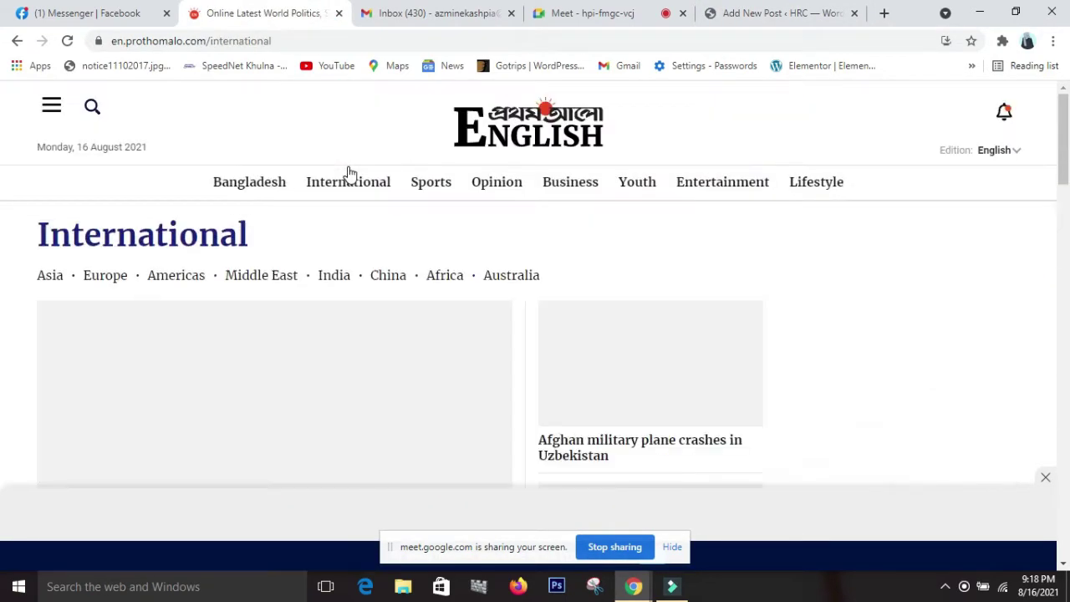
{"action": "scroll", "coordinate": [307, 268], "scroll_direction": "down", "scroll_amount": 7}
{"action": "scroll", "coordinate": [311, 268], "scroll_direction": "up", "scroll_amount": 2}
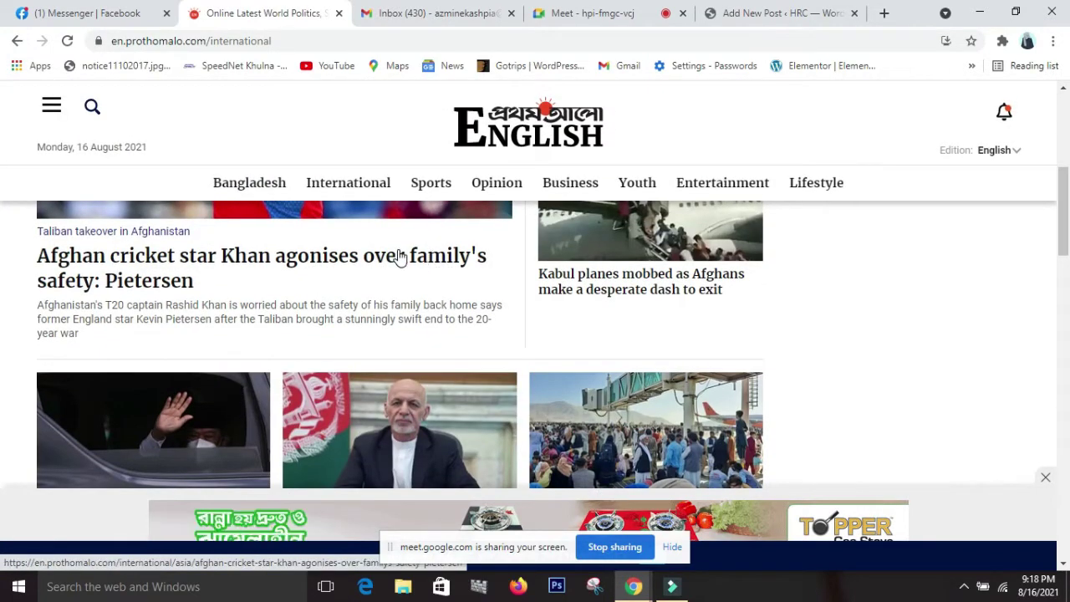
{"action": "left_click", "coordinate": [179, 264]}
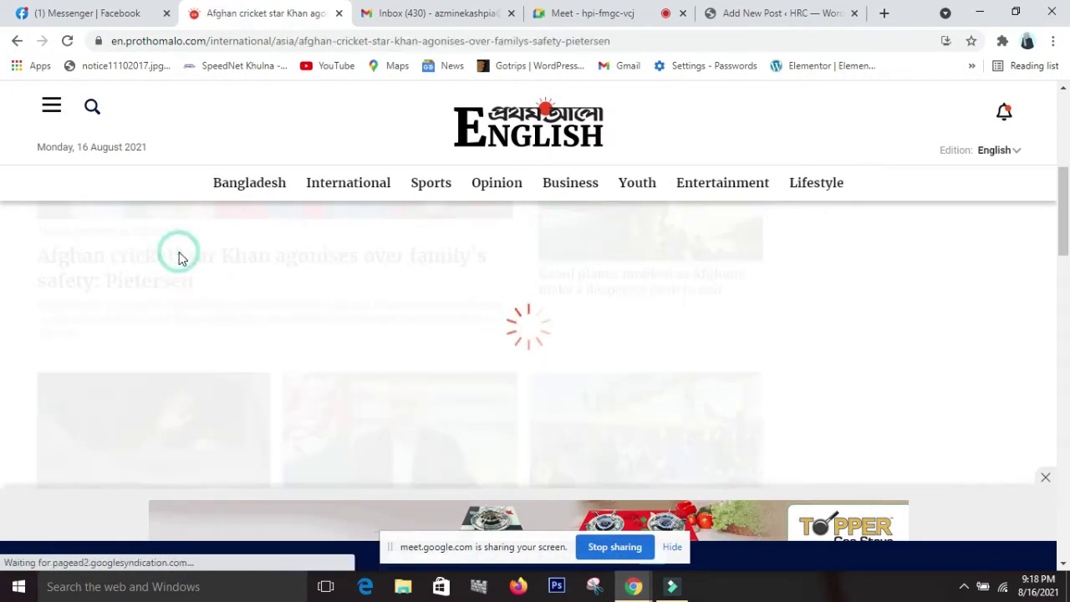
- Copy the headline's first line, "Afghan cricket star Khan agonises over", from the article and paste it as the new WordPress post's title
{"action": "left_click_drag", "start_coordinate": [415, 431], "coordinate": [348, 416]}
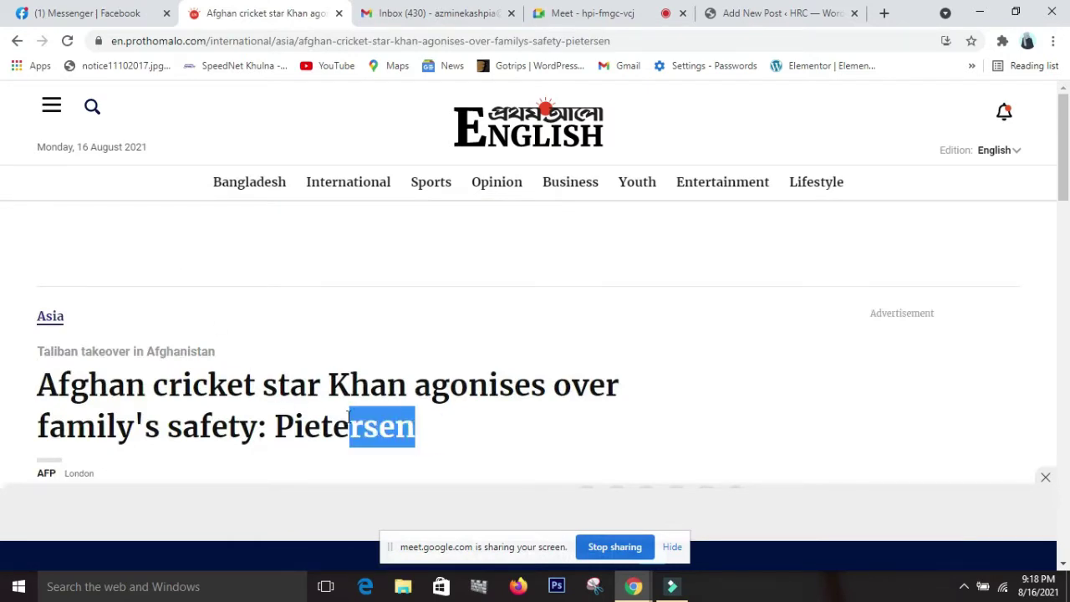
{"action": "left_click_drag", "start_coordinate": [620, 387], "coordinate": [31, 395]}
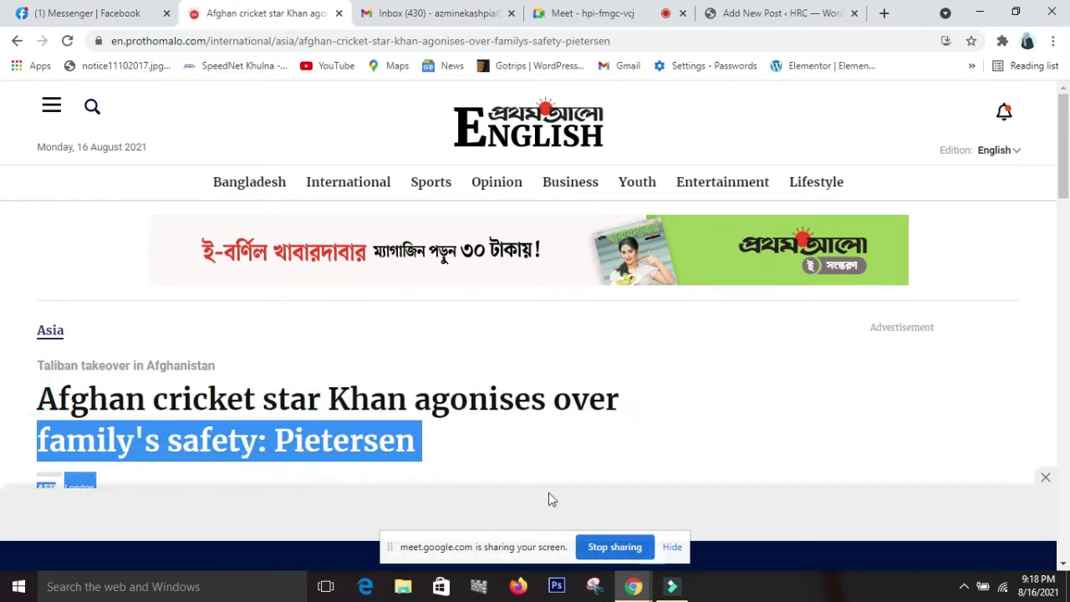
{"action": "left_click", "coordinate": [598, 502]}
{"action": "left_click_drag", "start_coordinate": [633, 413], "coordinate": [40, 391]}
{"action": "key", "text": "ctrl+c"}
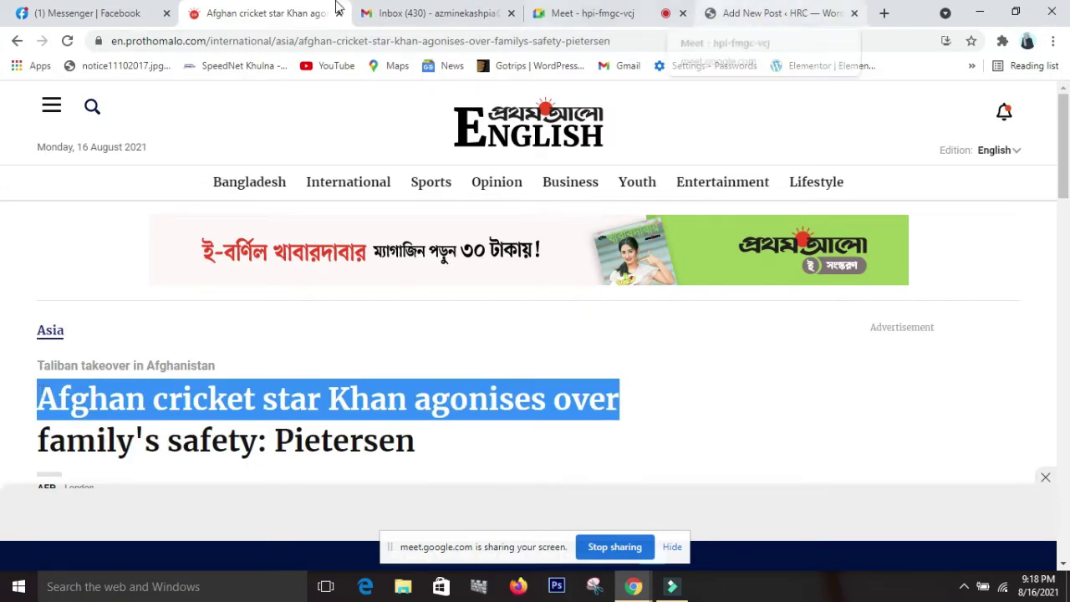
{"action": "left_click", "coordinate": [736, 15]}
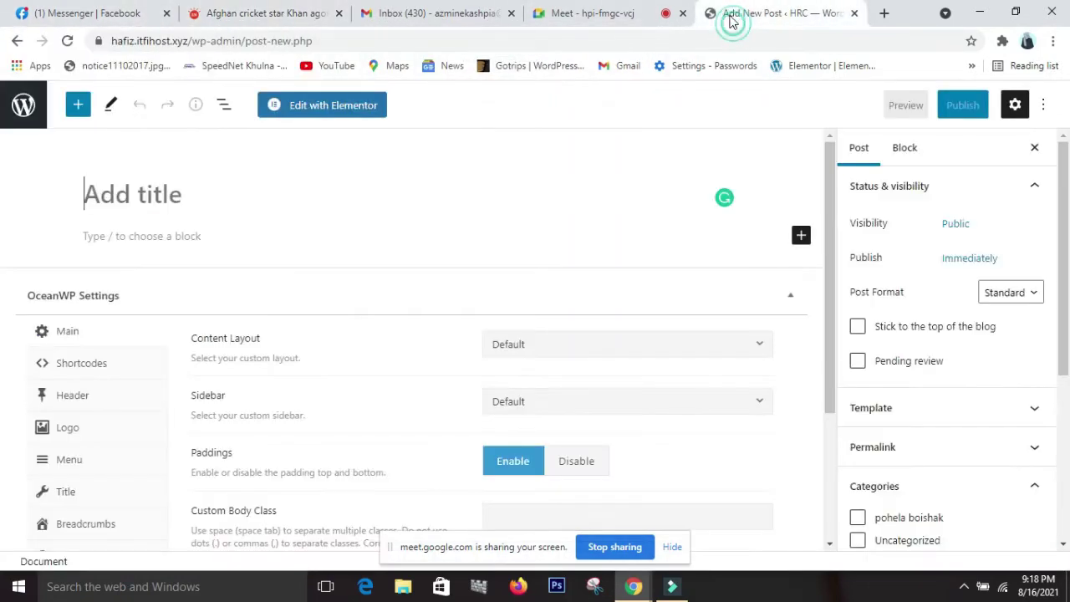
{"action": "left_click", "coordinate": [99, 194]}
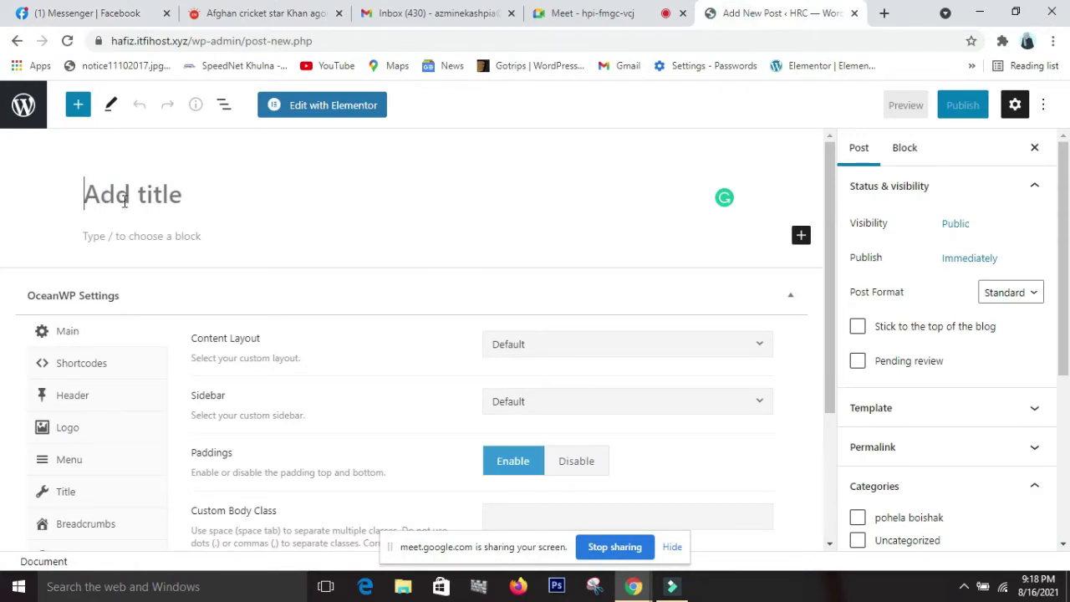
{"action": "key", "text": "ctrl+v"}
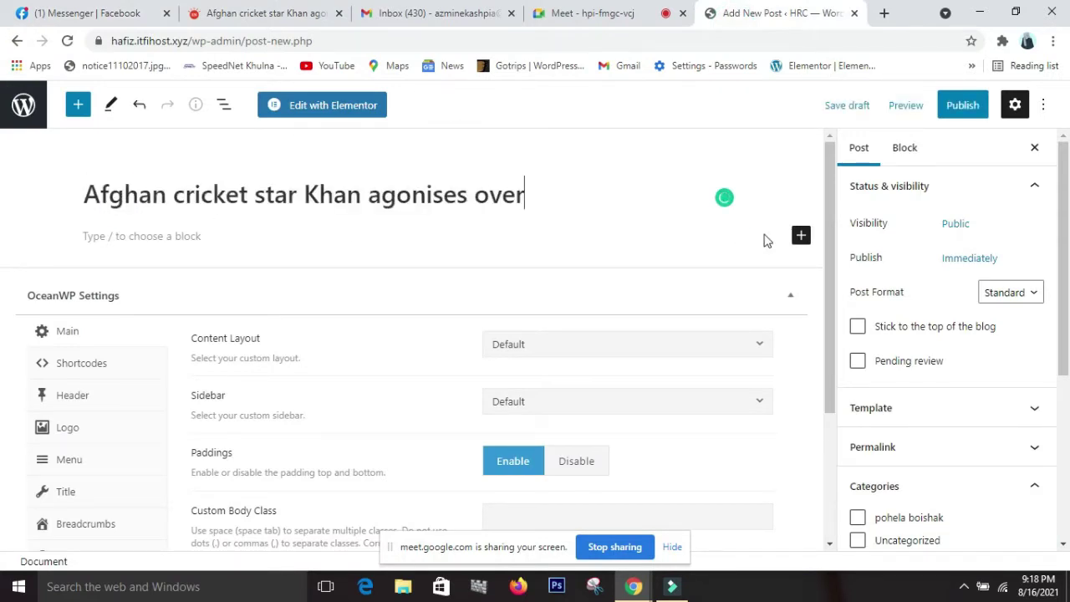
- Add a paragraph block and paste in the news article's opening text, from "Afghanistan's T20 captain" through "the future of his"
{"action": "left_click", "coordinate": [801, 237]}
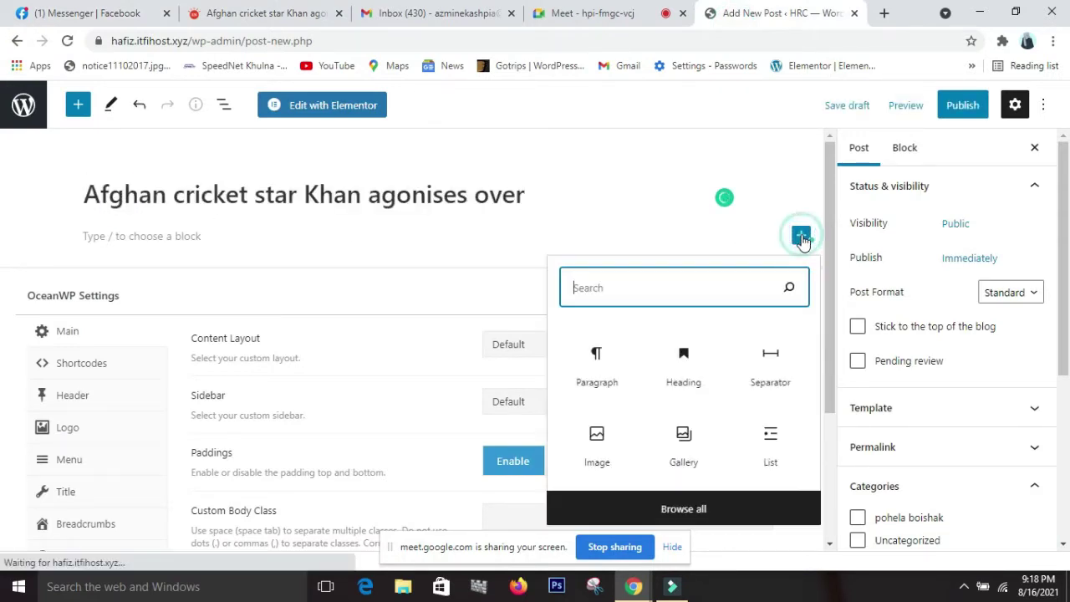
{"action": "left_click", "coordinate": [598, 364]}
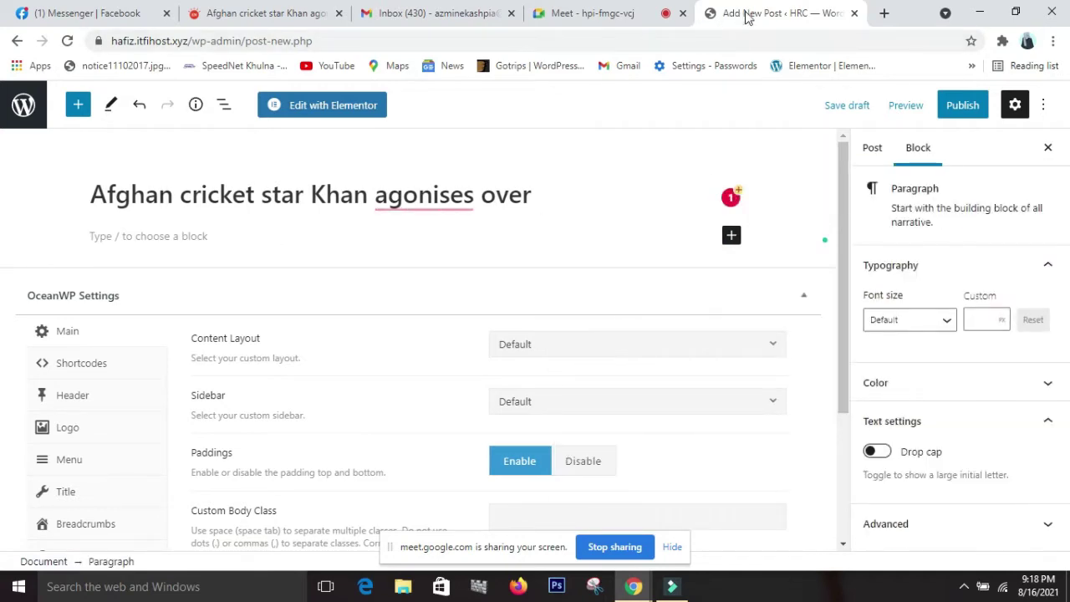
{"action": "left_click", "coordinate": [270, 12]}
{"action": "scroll", "coordinate": [331, 373], "scroll_direction": "down", "scroll_amount": 4}
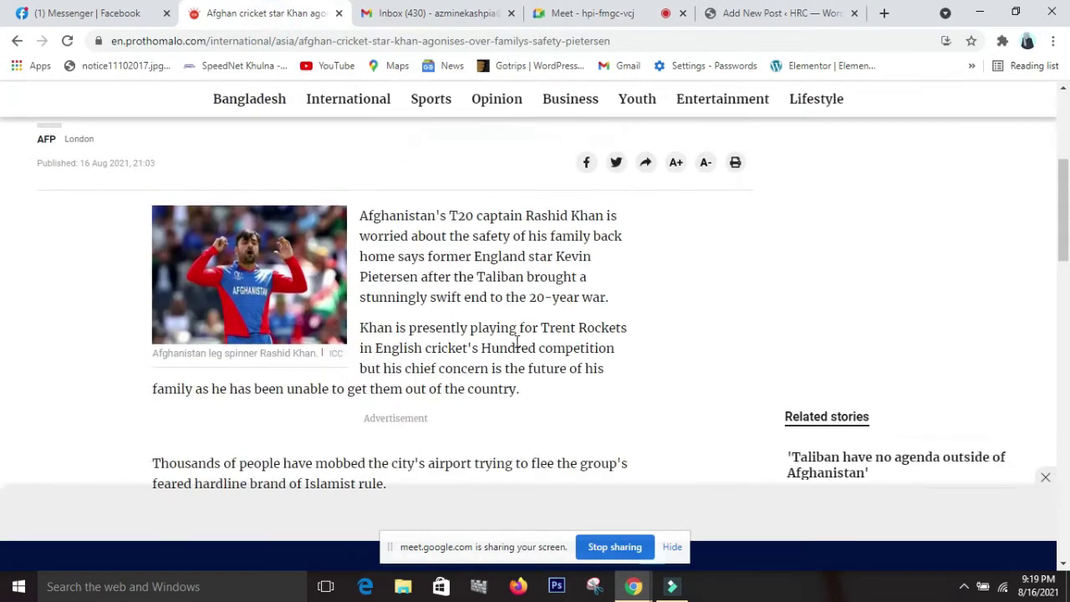
{"action": "left_click_drag", "start_coordinate": [616, 372], "coordinate": [363, 216]}
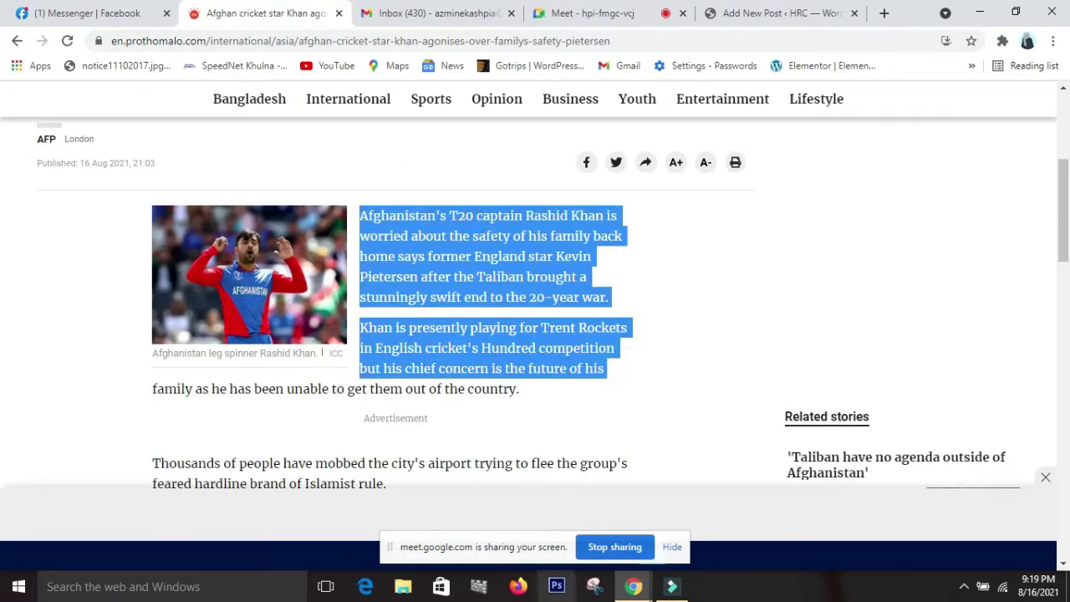
{"action": "left_click", "coordinate": [847, 8]}
{"action": "left_click", "coordinate": [193, 236]}
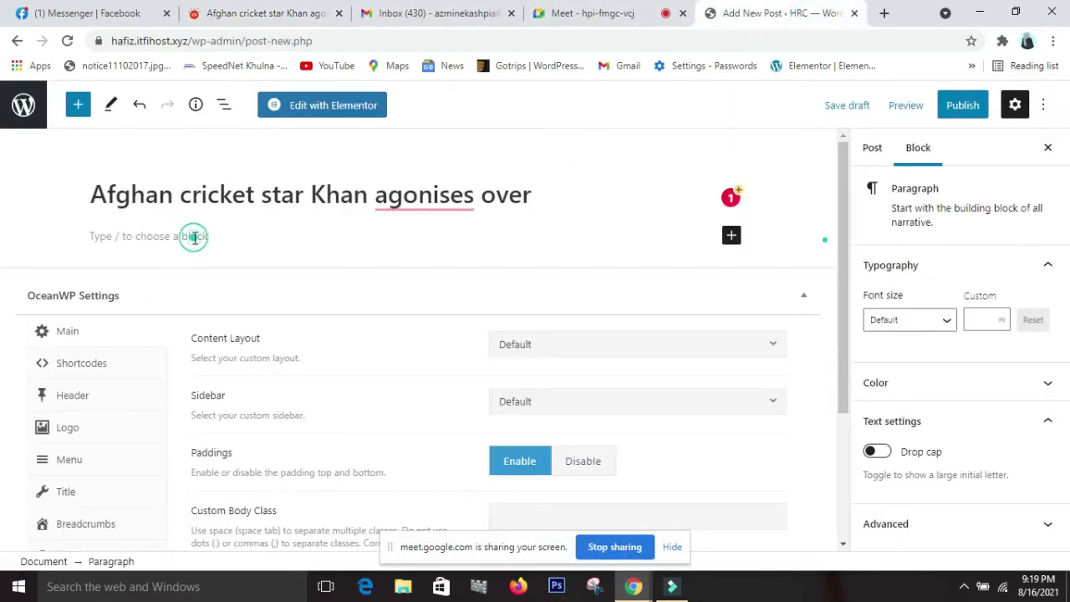
{"action": "left_click", "coordinate": [730, 235]}
{"action": "left_click", "coordinate": [756, 358]}
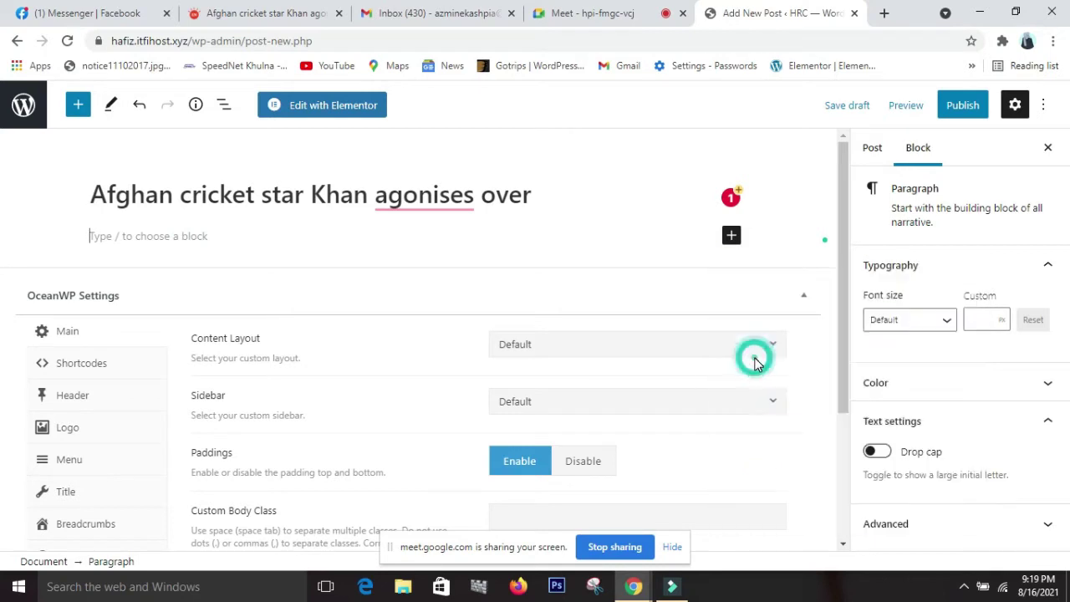
{"action": "key", "text": "ctrl+v"}
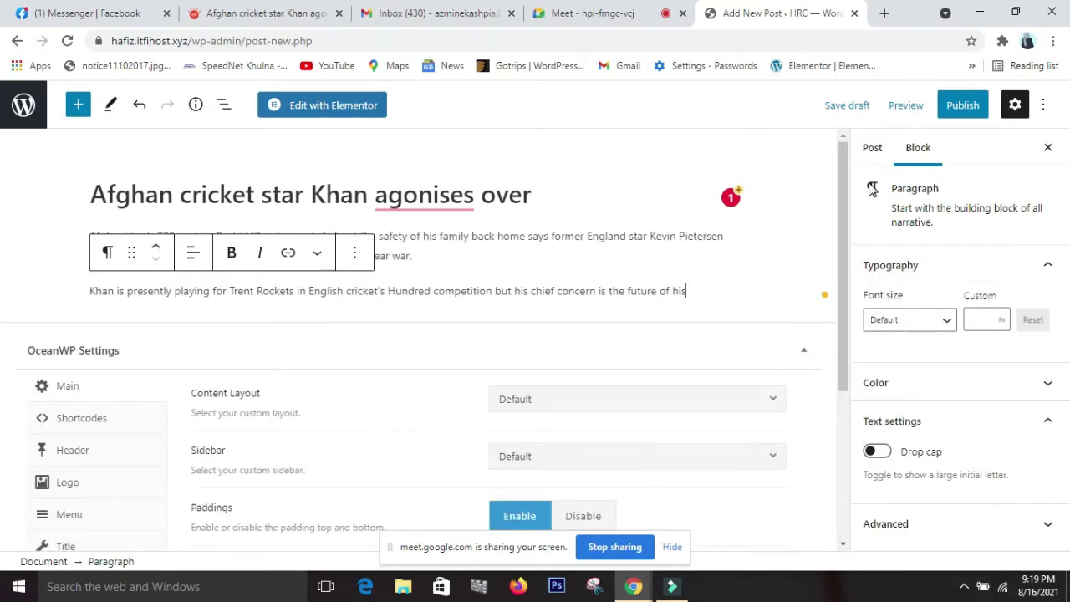
- Start adding a new category in the post settings and enter "cricket" as its name
{"action": "left_click", "coordinate": [871, 148]}
{"action": "scroll", "coordinate": [915, 431], "scroll_direction": "down", "scroll_amount": 2}
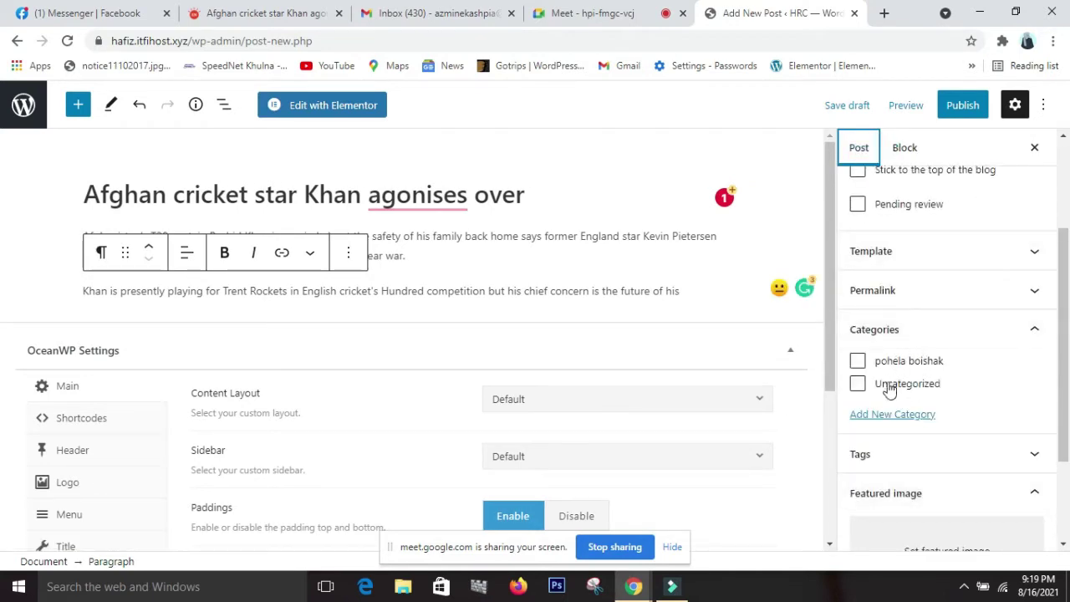
{"action": "left_click", "coordinate": [886, 414]}
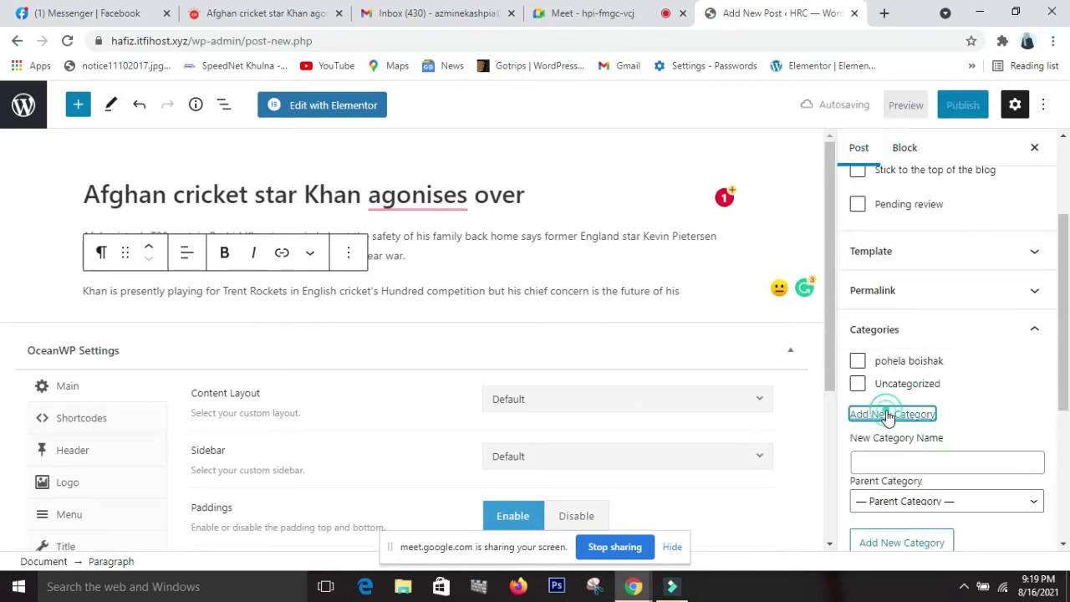
{"action": "left_click", "coordinate": [885, 458]}
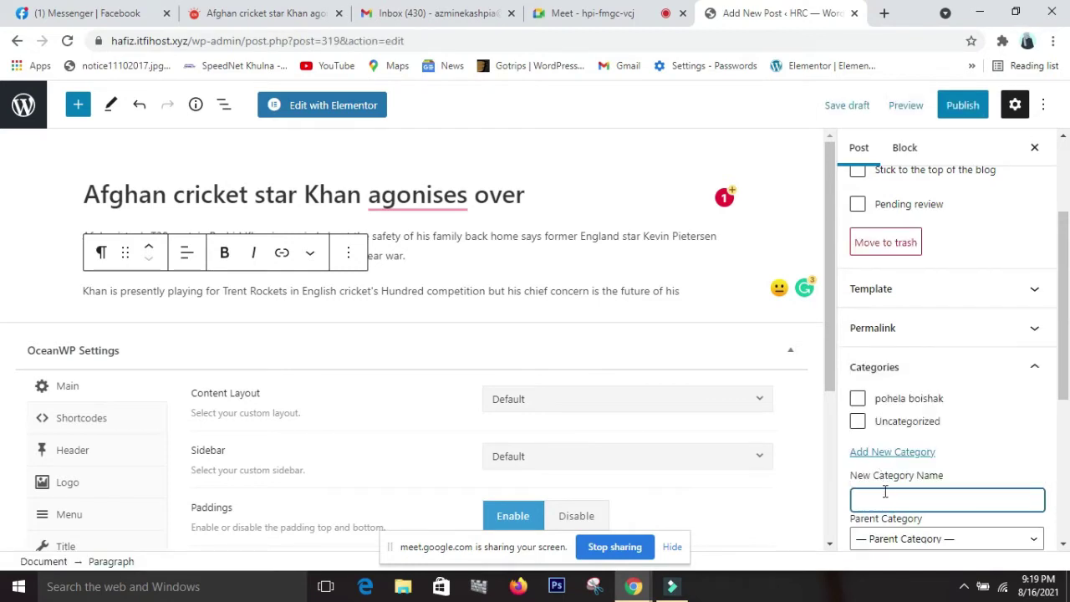
{"action": "scroll", "coordinate": [885, 491], "scroll_direction": "down", "scroll_amount": 1}
{"action": "left_click", "coordinate": [899, 424]}
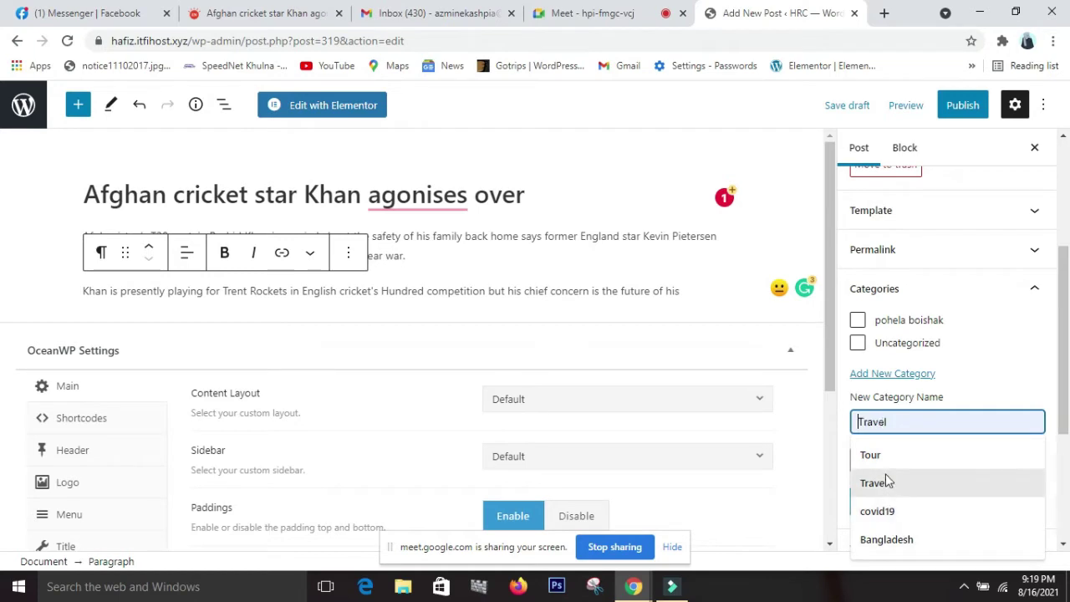
{"action": "type", "text": "c"}
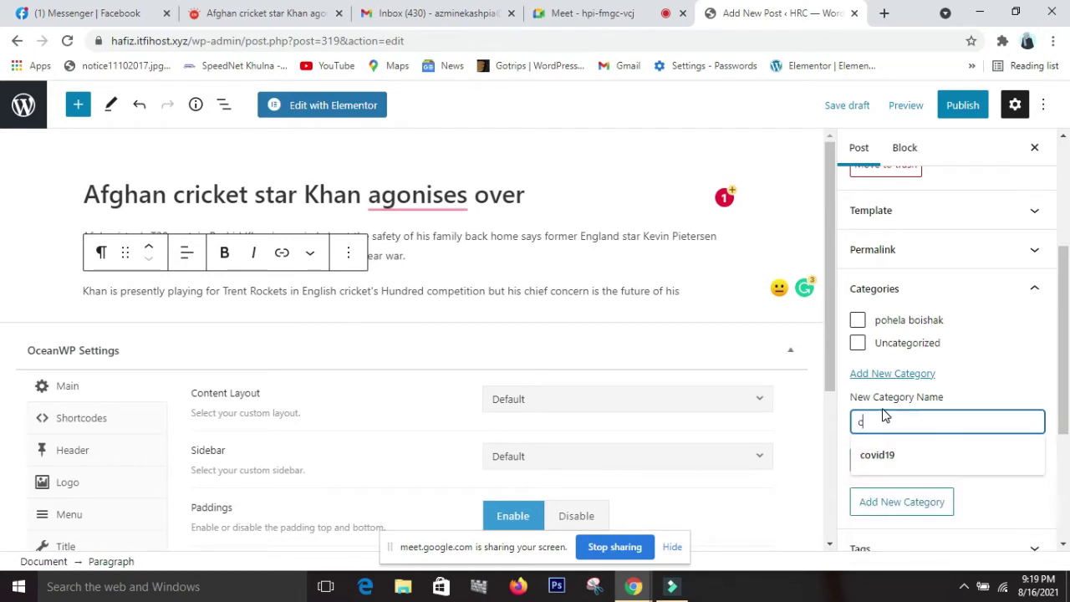
{"action": "type", "text": "ricke"}
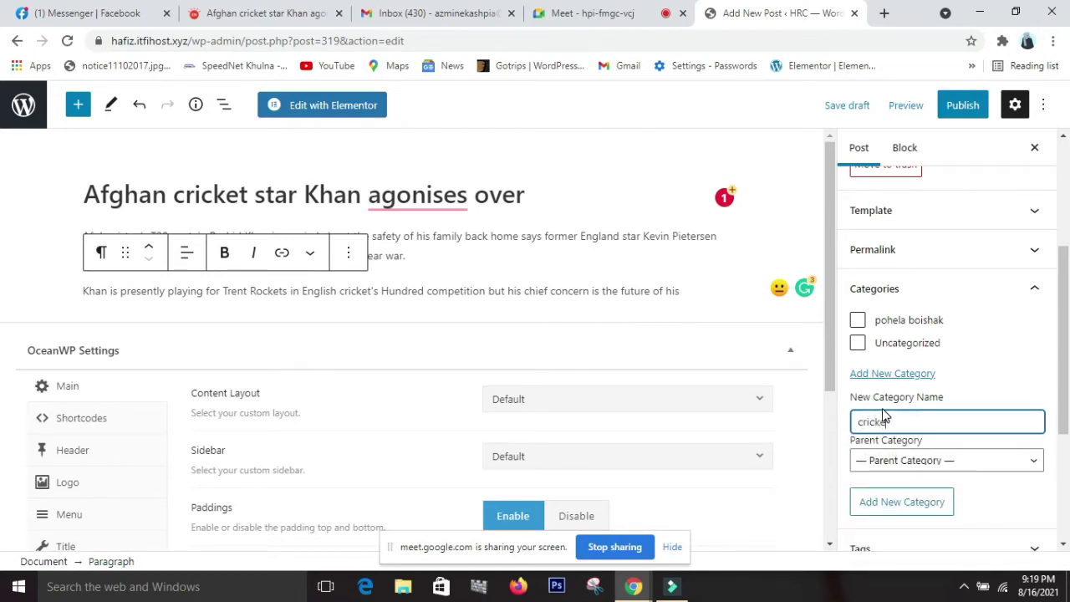
{"action": "type", "text": "t"}
- Set the seaside golf course picture oRKhlG.jpg from the media library as the post's featured image
{"action": "scroll", "coordinate": [970, 489], "scroll_direction": "down", "scroll_amount": 2}
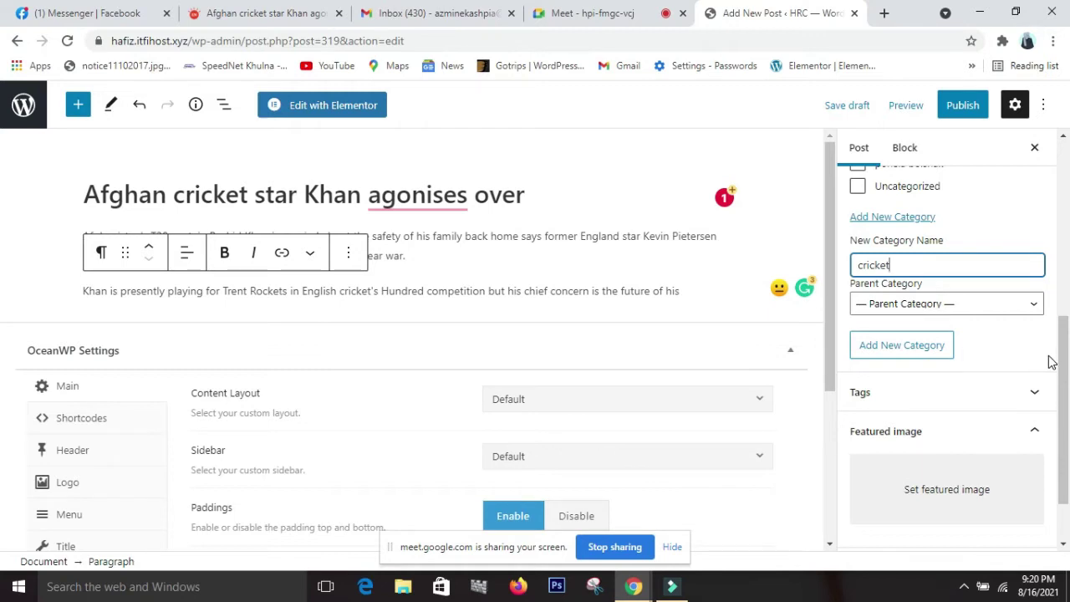
{"action": "scroll", "coordinate": [1002, 509], "scroll_direction": "down", "scroll_amount": 1}
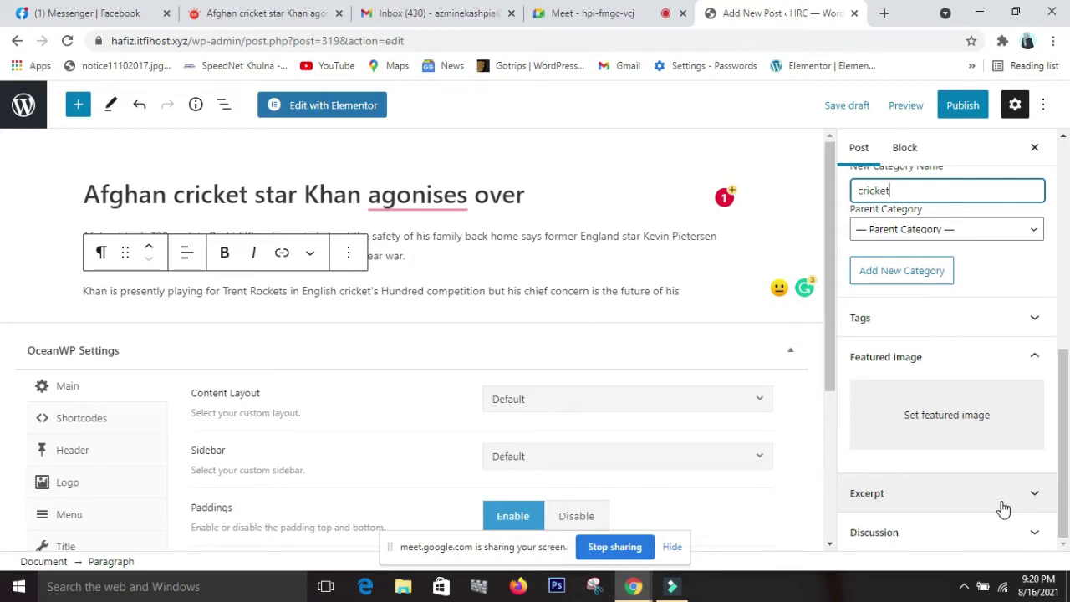
{"action": "left_click", "coordinate": [940, 447]}
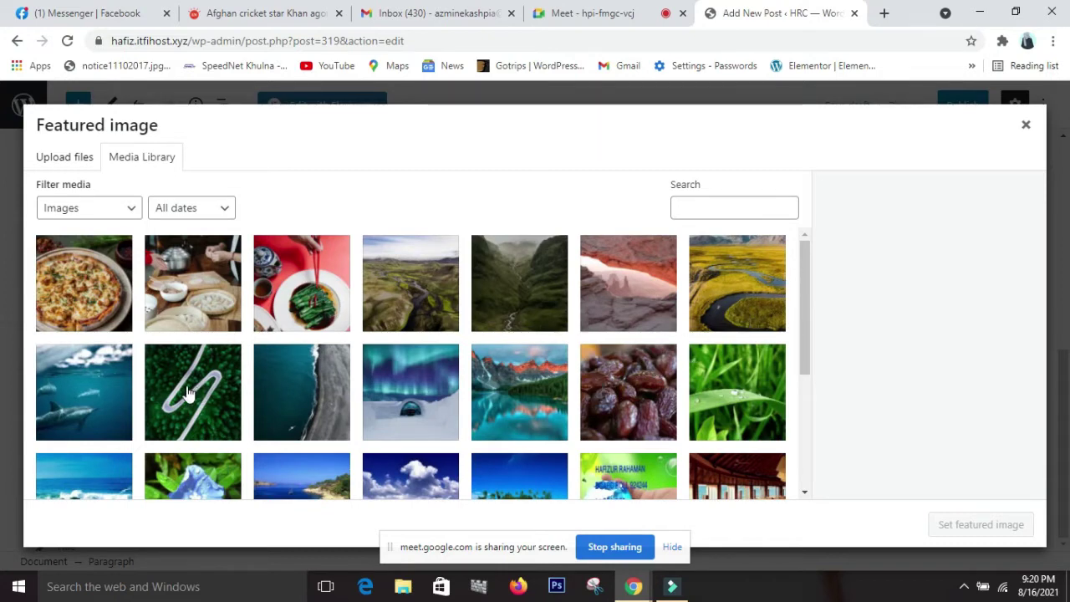
{"action": "scroll", "coordinate": [126, 376], "scroll_direction": "down", "scroll_amount": 2}
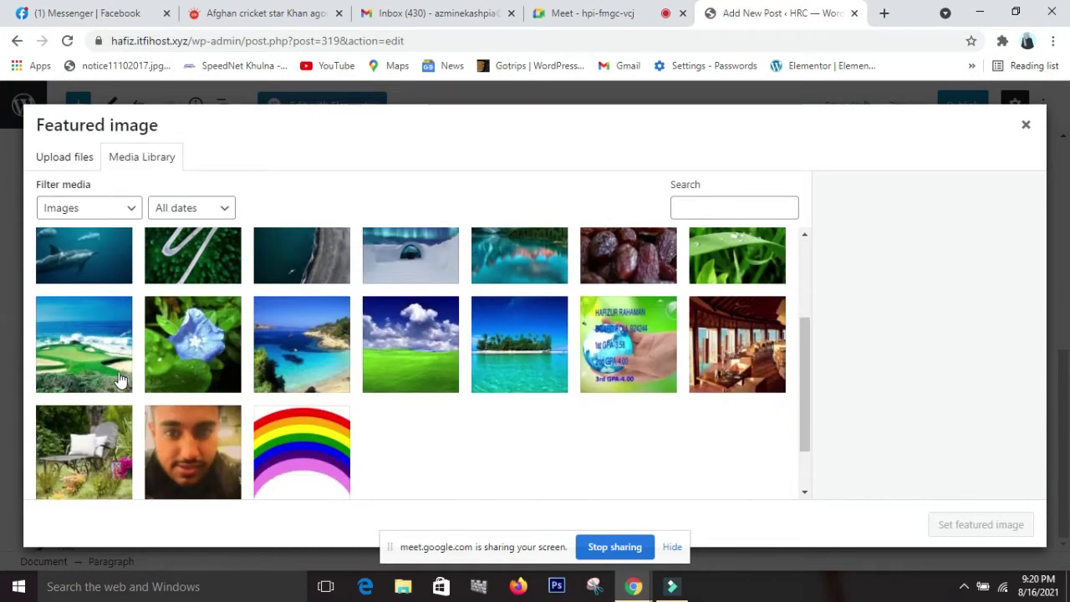
{"action": "left_click", "coordinate": [105, 376]}
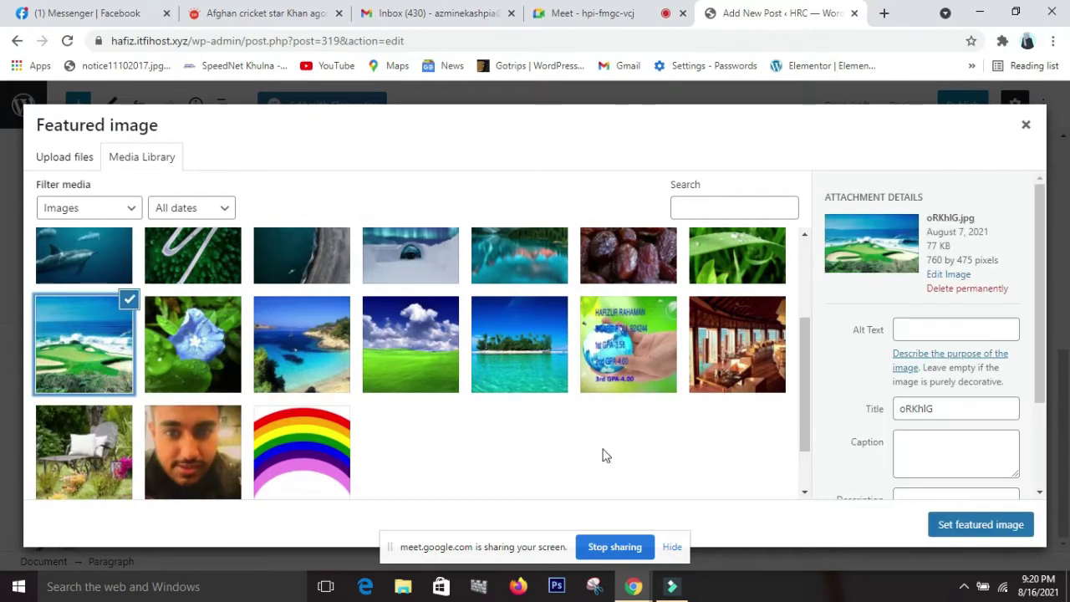
{"action": "left_click", "coordinate": [956, 525]}
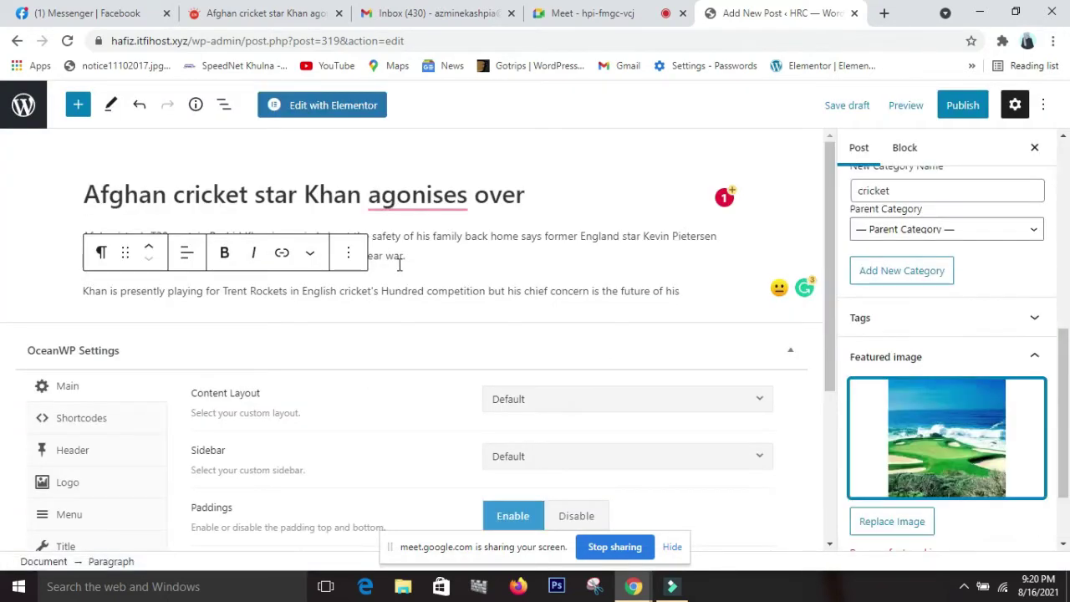
- Publish the cricket post and return to the list of all posts
{"action": "scroll", "coordinate": [448, 296], "scroll_direction": "down", "scroll_amount": 2}
{"action": "scroll", "coordinate": [936, 510], "scroll_direction": "down", "scroll_amount": 1}
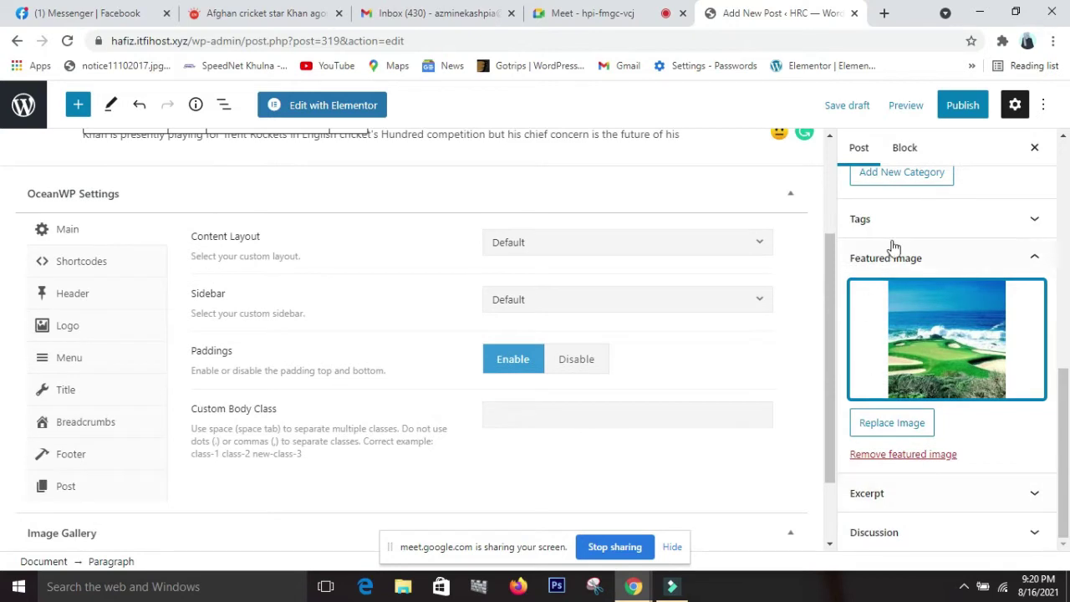
{"action": "left_click", "coordinate": [984, 112]}
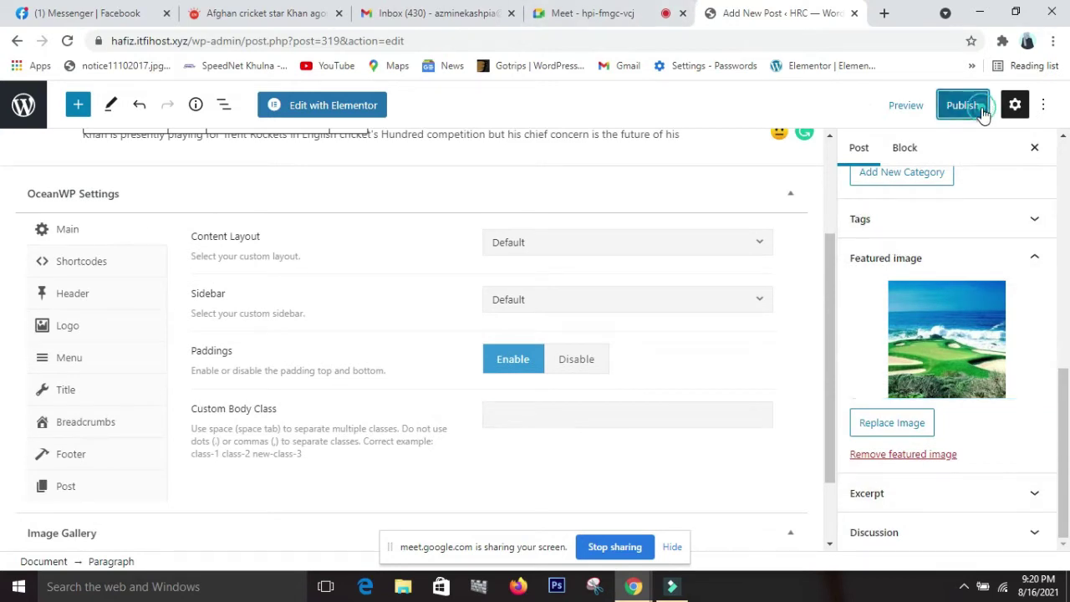
{"action": "left_click", "coordinate": [914, 112]}
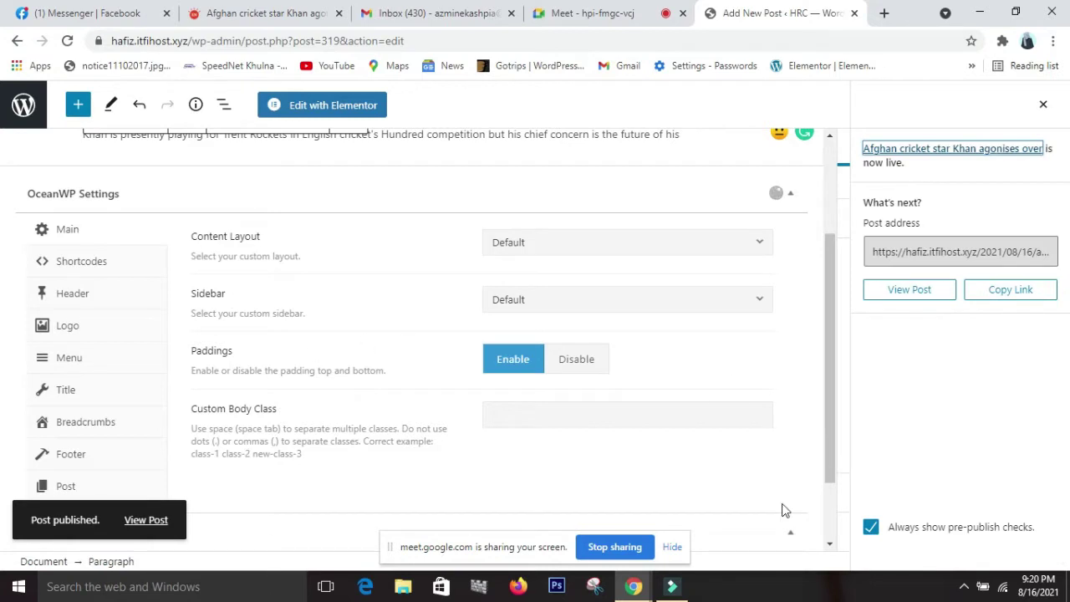
{"action": "left_click", "coordinate": [18, 43]}
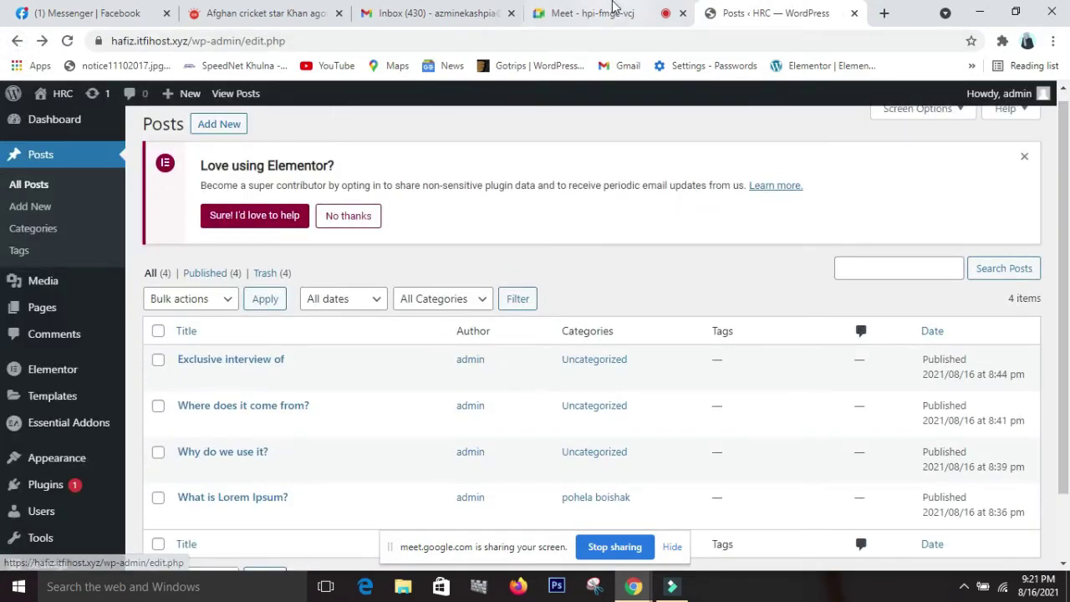
- Switch to the Google Meet call, admit the waiting participant, and return to the WordPress dashboard
{"action": "left_click", "coordinate": [615, 10]}
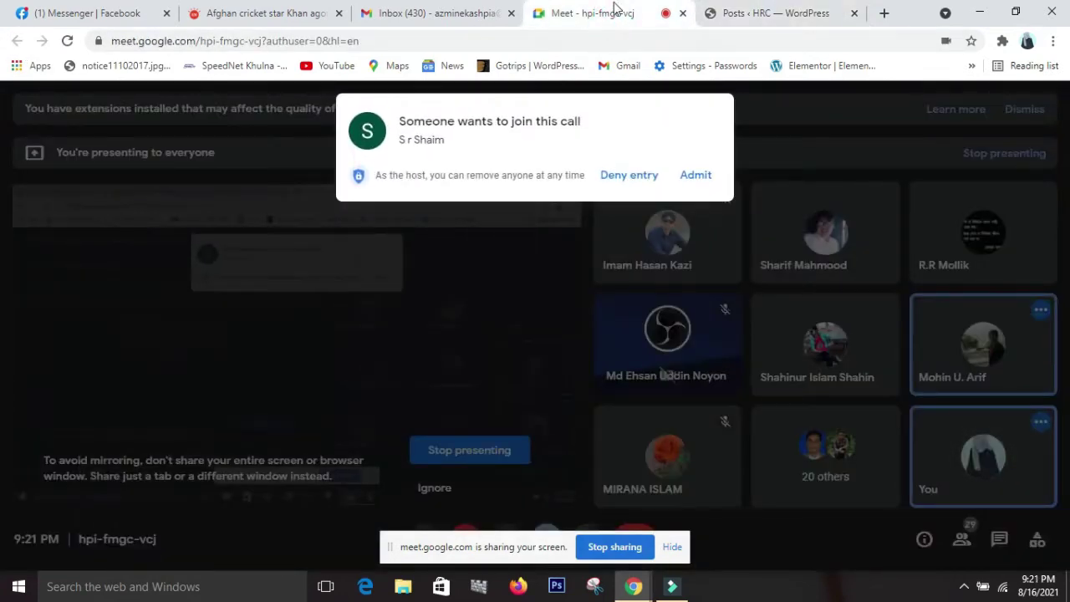
{"action": "left_click", "coordinate": [685, 173]}
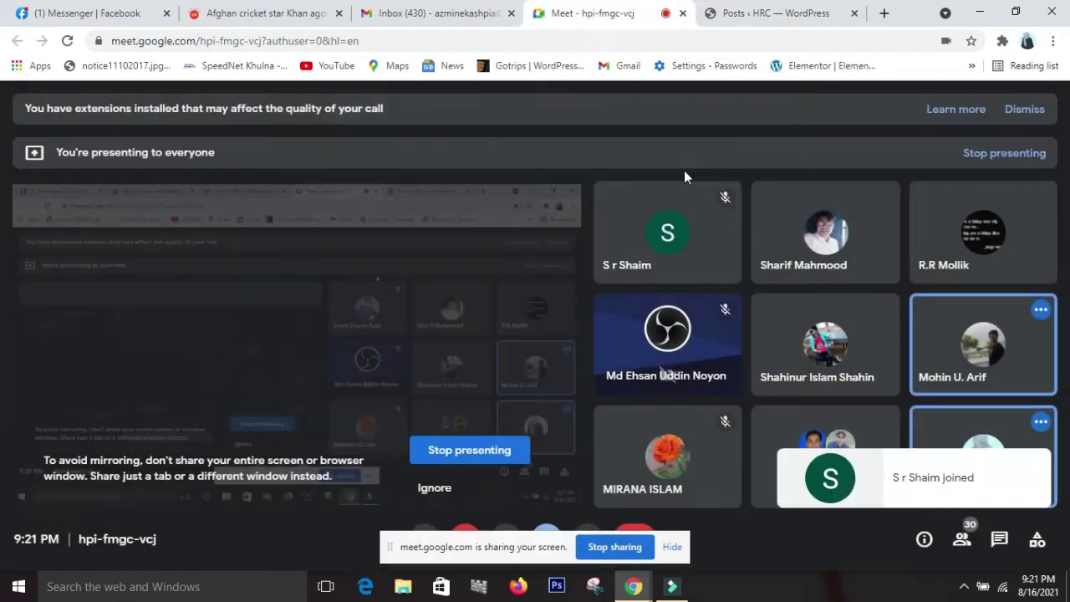
{"action": "left_click", "coordinate": [734, 22]}
- Open the list of all pages and locate the Blog posts page
{"action": "mouse_move", "coordinate": [37, 368]}
{"action": "mouse_move", "coordinate": [39, 318]}
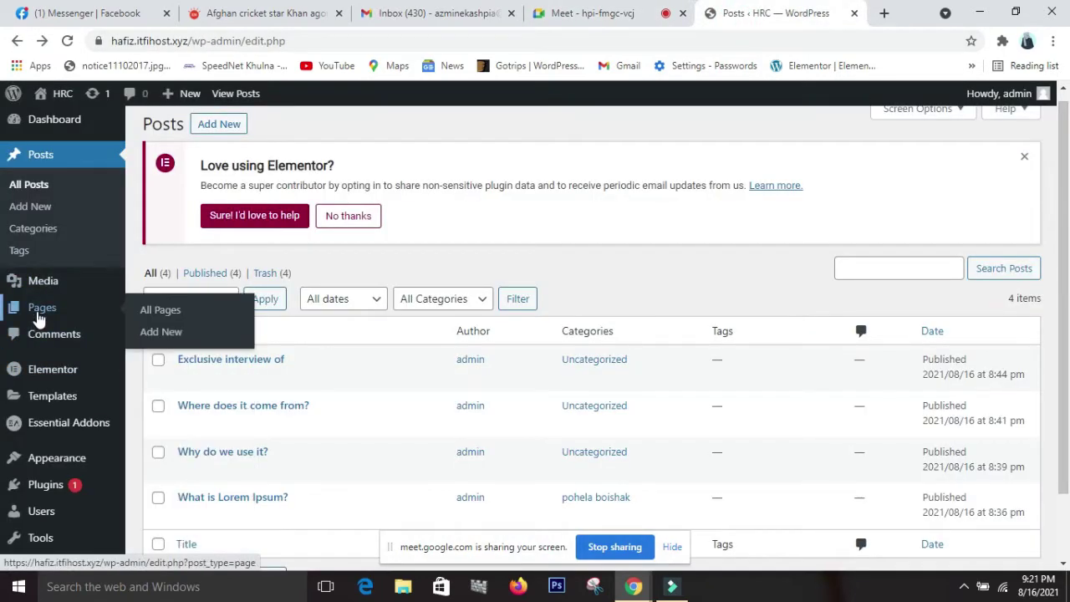
{"action": "left_click", "coordinate": [160, 316]}
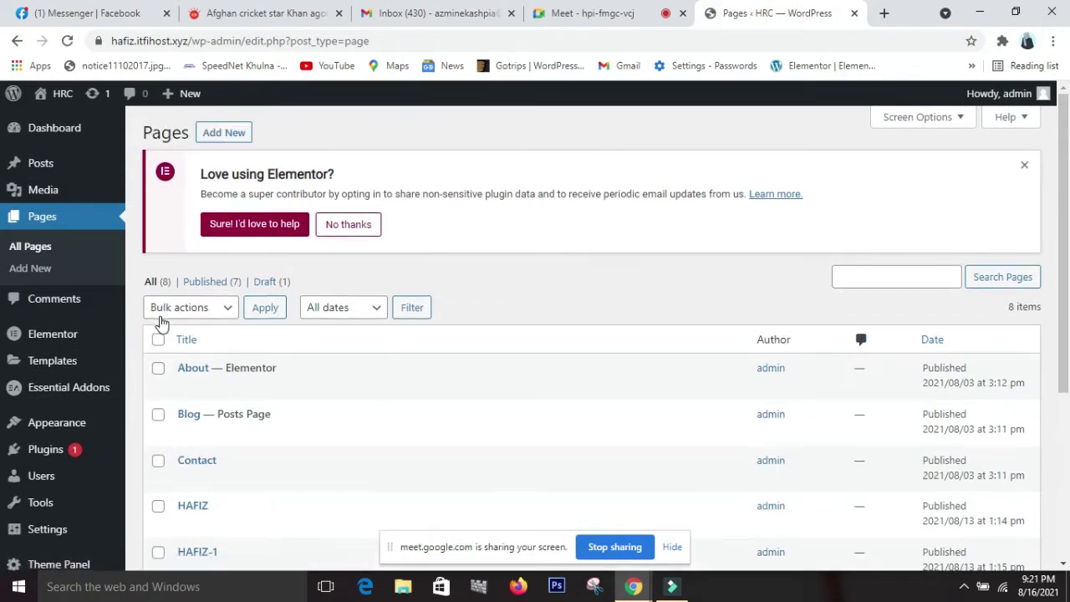
{"action": "scroll", "coordinate": [167, 321], "scroll_direction": "down", "scroll_amount": 2}
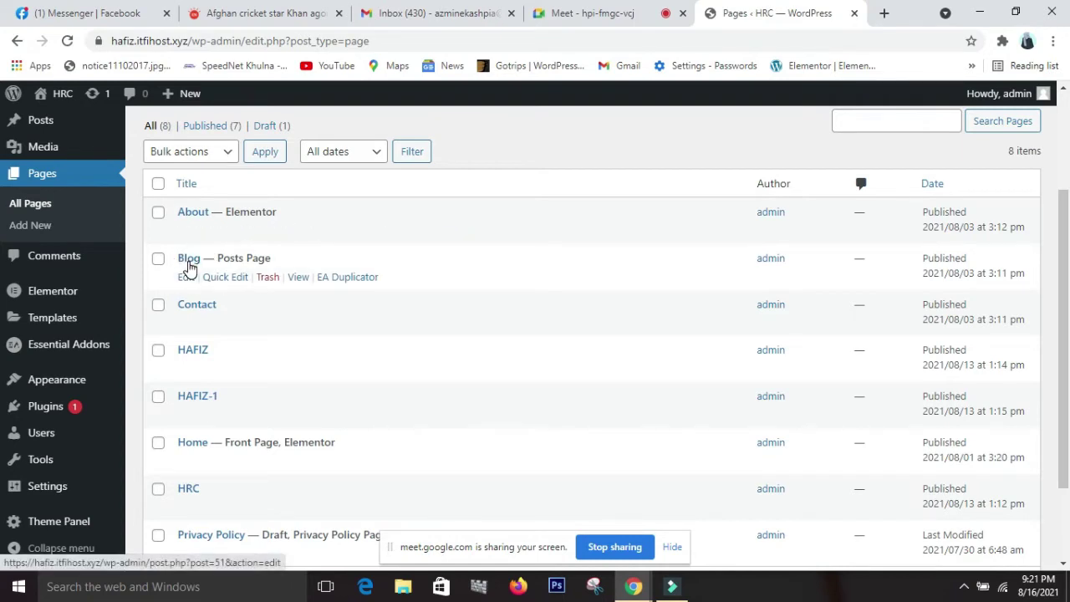
- Open the live HRC website in a new browser tab and view its home page
{"action": "mouse_move", "coordinate": [58, 94]}
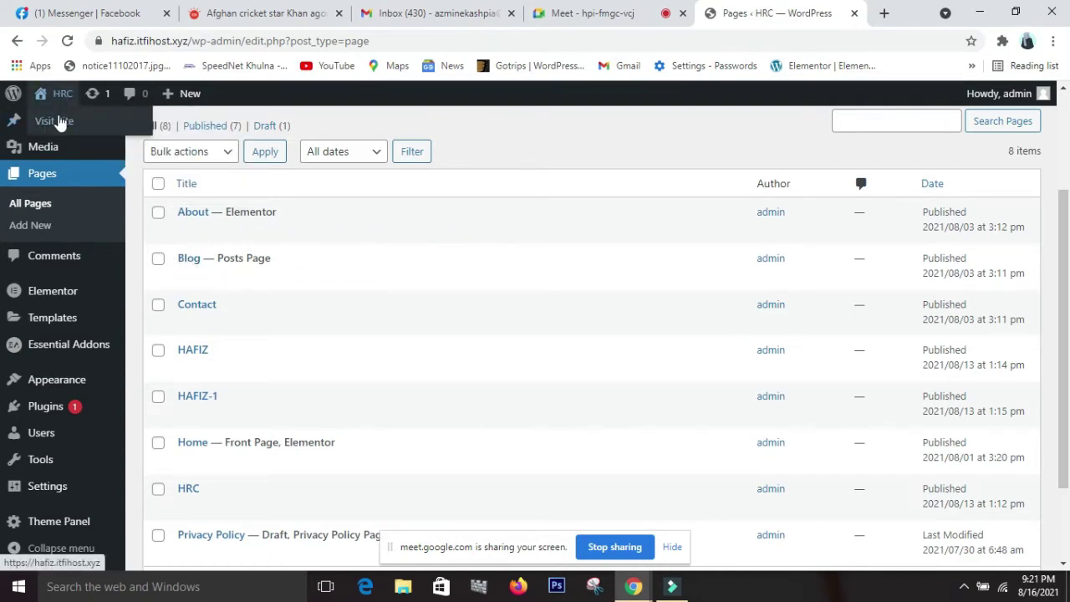
{"action": "right_click", "coordinate": [59, 122]}
{"action": "left_click", "coordinate": [101, 129]}
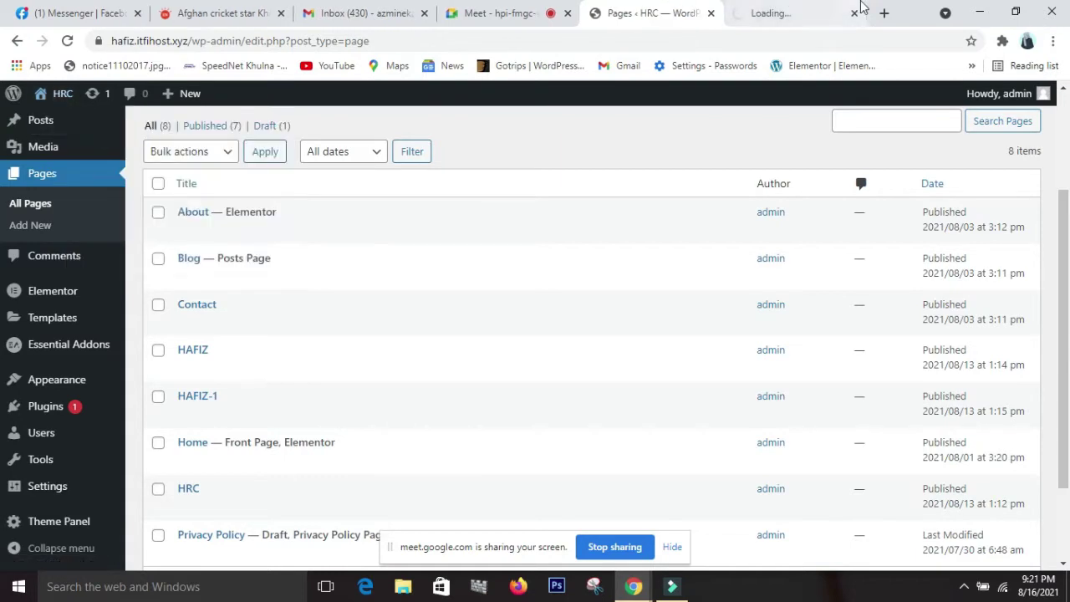
{"action": "left_click", "coordinate": [819, 13]}
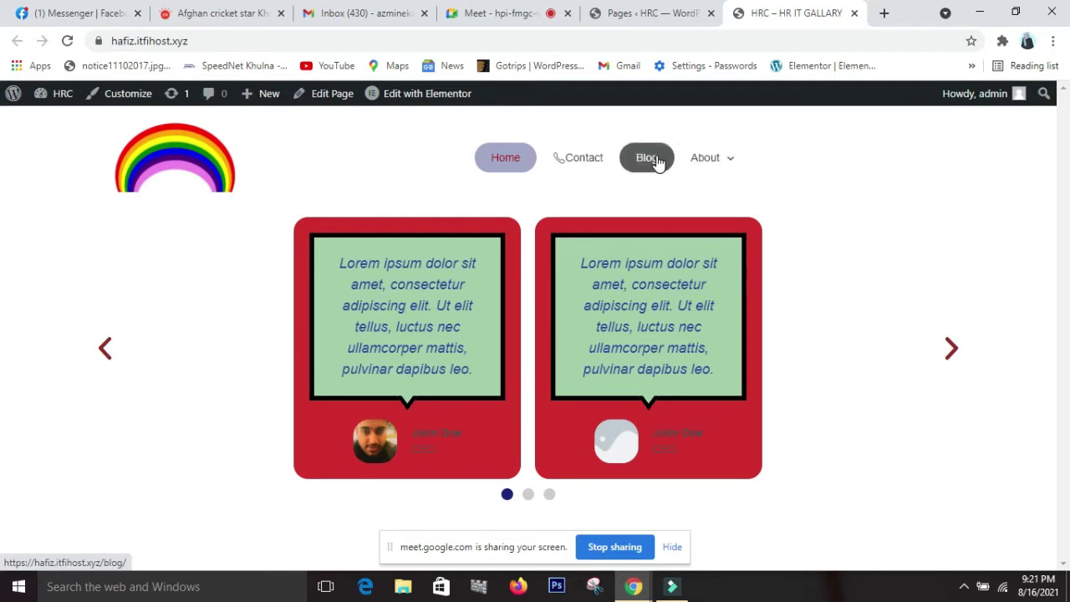
{"action": "mouse_move", "coordinate": [716, 165]}
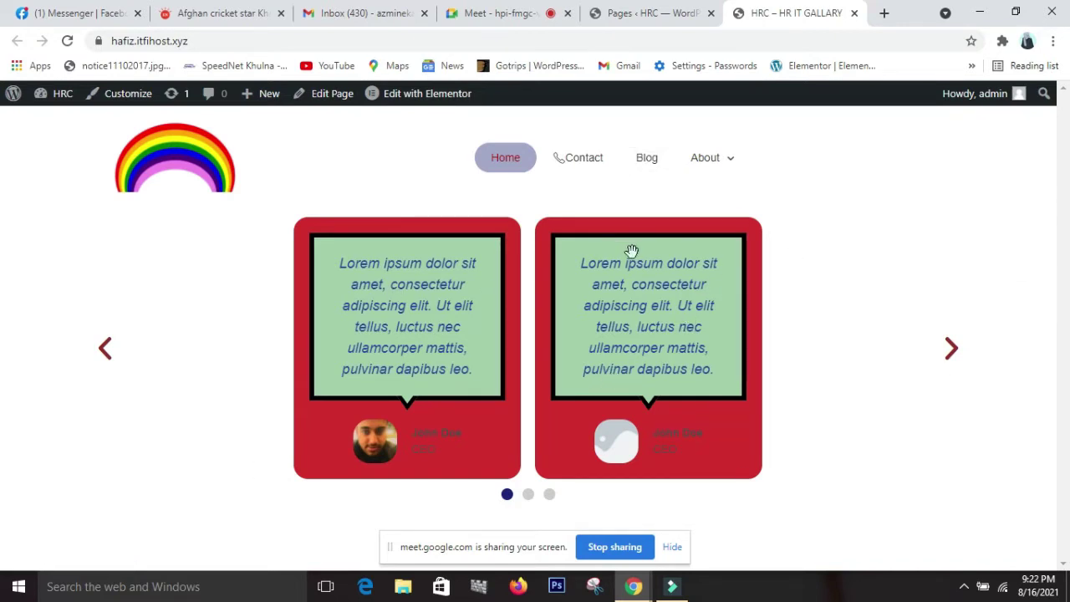
- View the site's Contact page, and look through the posts on its Blog page
{"action": "left_click", "coordinate": [583, 169]}
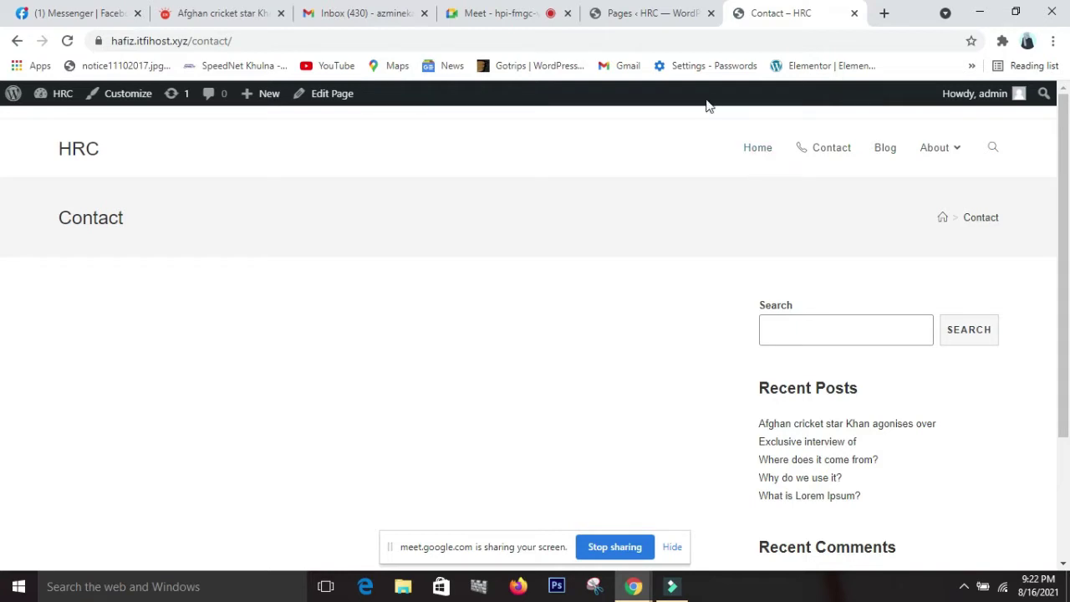
{"action": "left_click", "coordinate": [888, 148]}
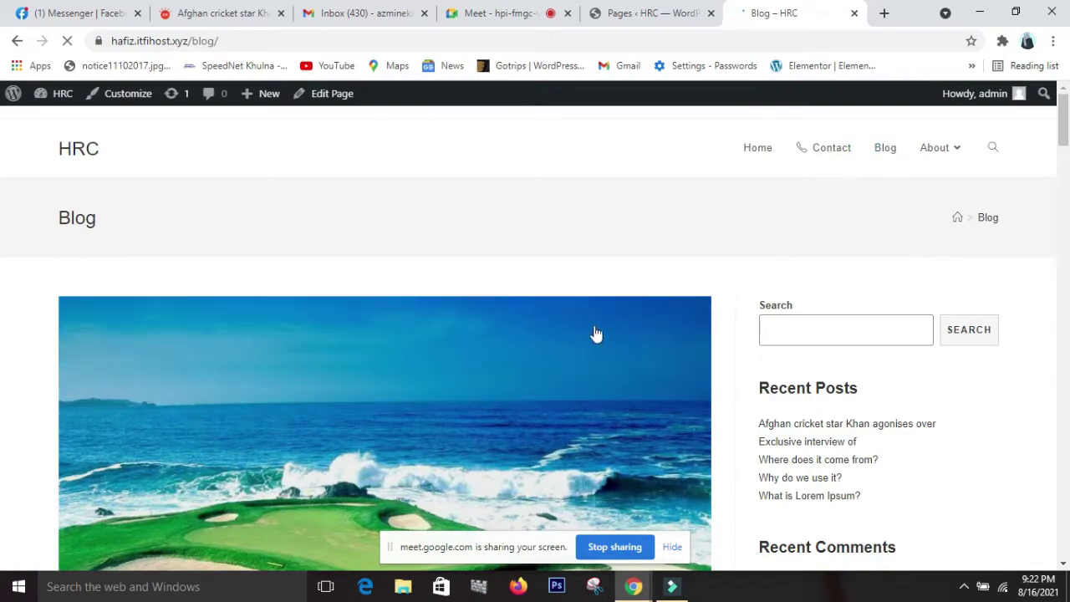
{"action": "scroll", "coordinate": [594, 335], "scroll_direction": "down", "scroll_amount": 5}
{"action": "scroll", "coordinate": [596, 330], "scroll_direction": "down", "scroll_amount": 8}
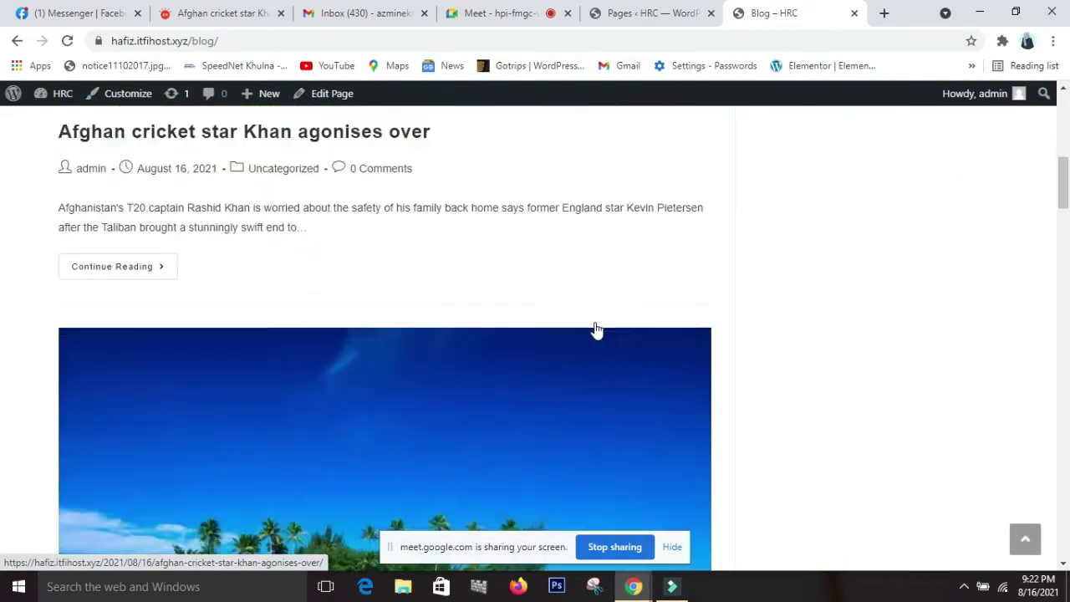
{"action": "scroll", "coordinate": [594, 326], "scroll_direction": "down", "scroll_amount": 8}
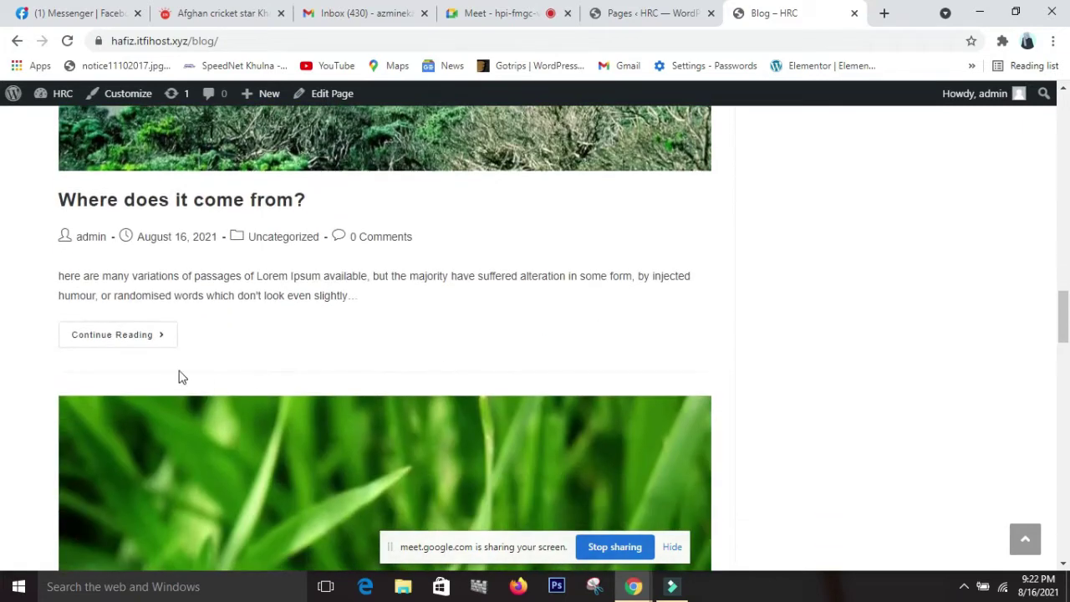
- Open the full "Where does it come from?" post and look through it down to the comment form
{"action": "left_click", "coordinate": [130, 342]}
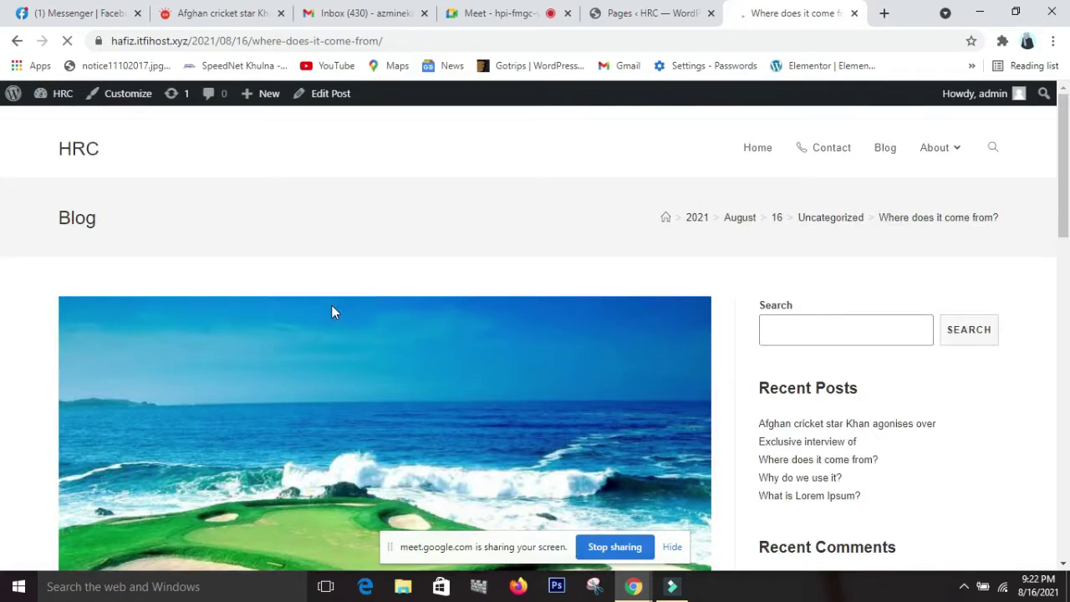
{"action": "scroll", "coordinate": [331, 311], "scroll_direction": "down", "scroll_amount": 10}
{"action": "scroll", "coordinate": [331, 311], "scroll_direction": "down", "scroll_amount": 3}
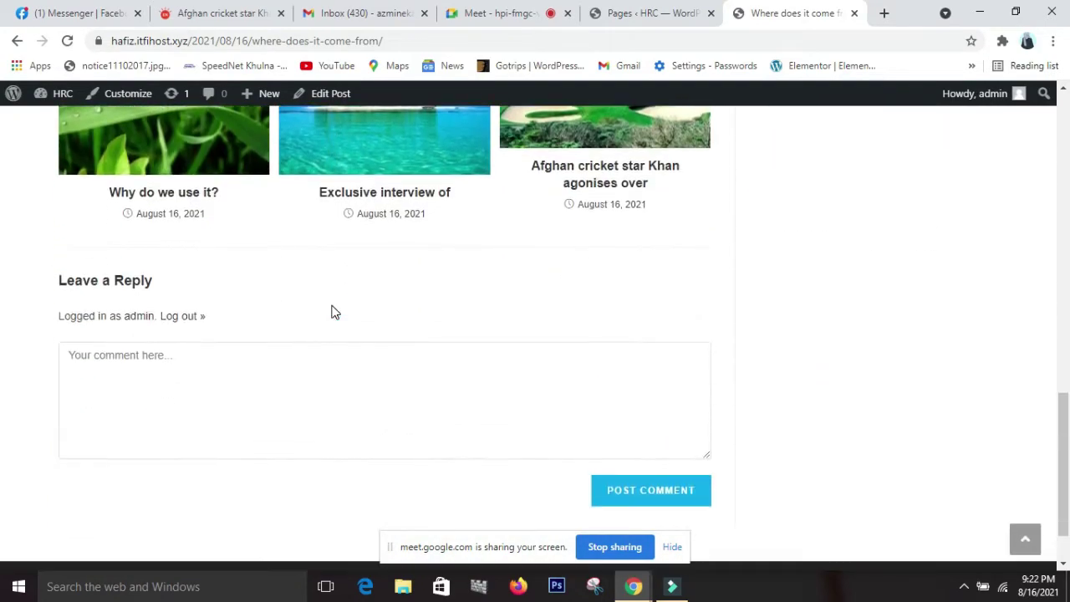
{"action": "scroll", "coordinate": [331, 311], "scroll_direction": "up", "scroll_amount": 10}
{"action": "scroll", "coordinate": [331, 308], "scroll_direction": "up", "scroll_amount": 3}
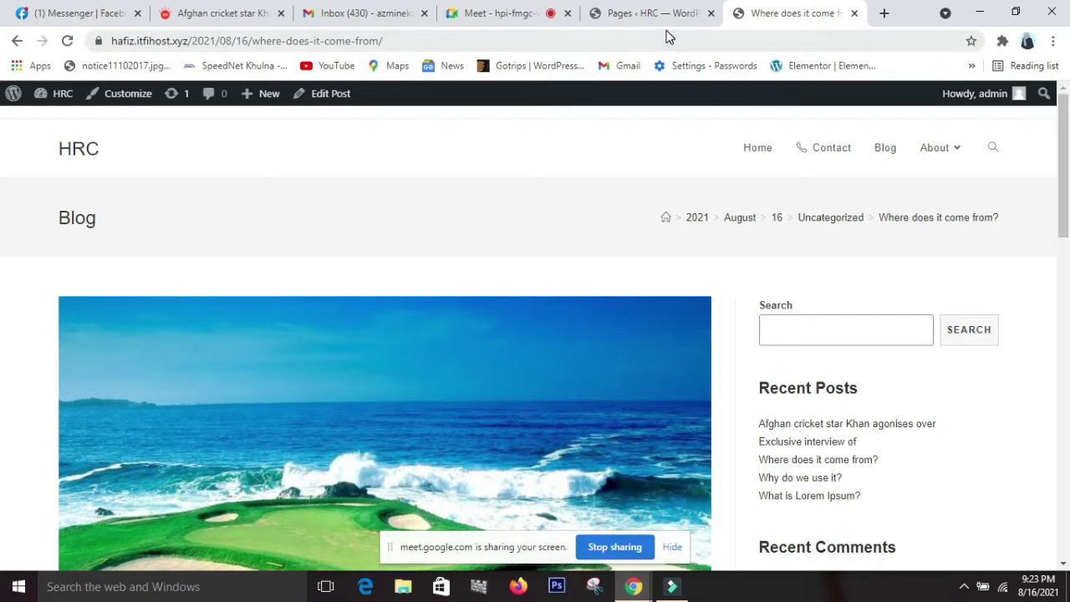
- Return to the pages list, open the Home page in the Elementor editor in a new tab, and hide the screen-sharing notice
{"action": "left_click", "coordinate": [606, 14]}
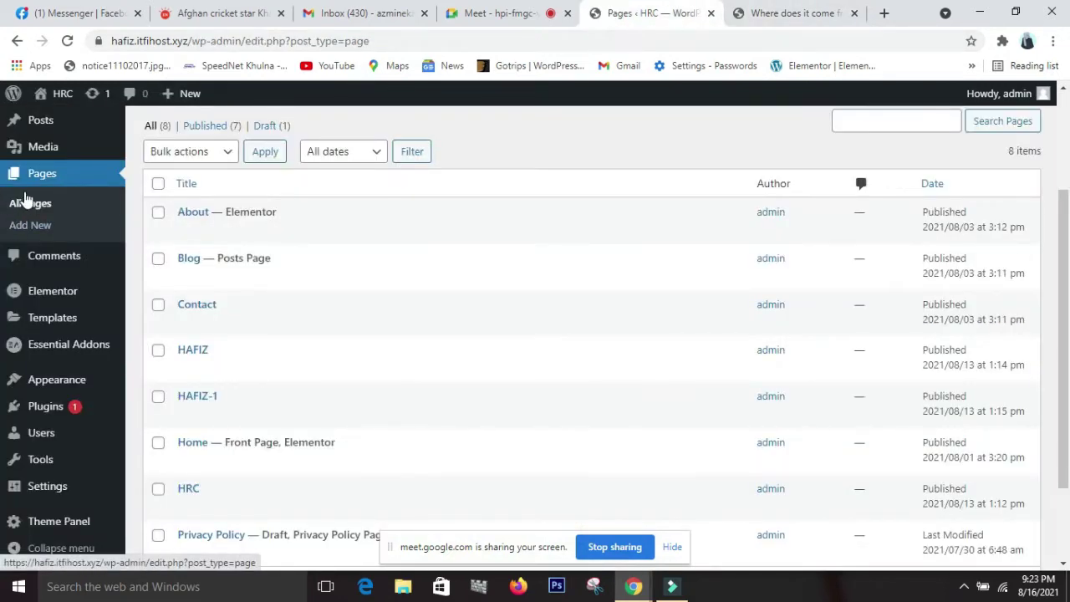
{"action": "scroll", "coordinate": [25, 201], "scroll_direction": "up", "scroll_amount": 2}
{"action": "scroll", "coordinate": [168, 309], "scroll_direction": "down", "scroll_amount": 1}
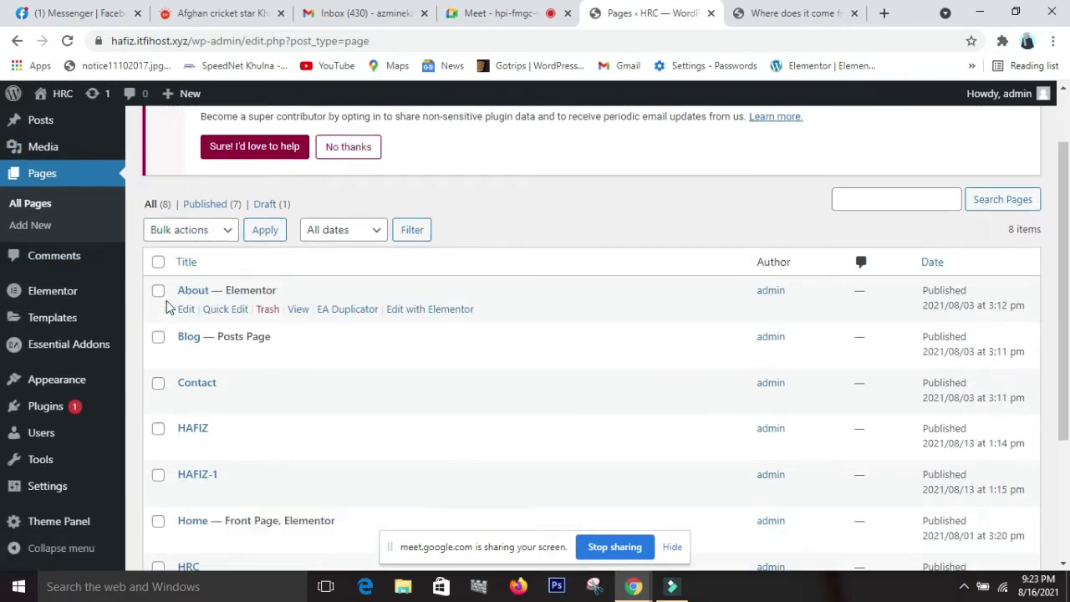
{"action": "scroll", "coordinate": [222, 433], "scroll_direction": "down", "scroll_amount": 2}
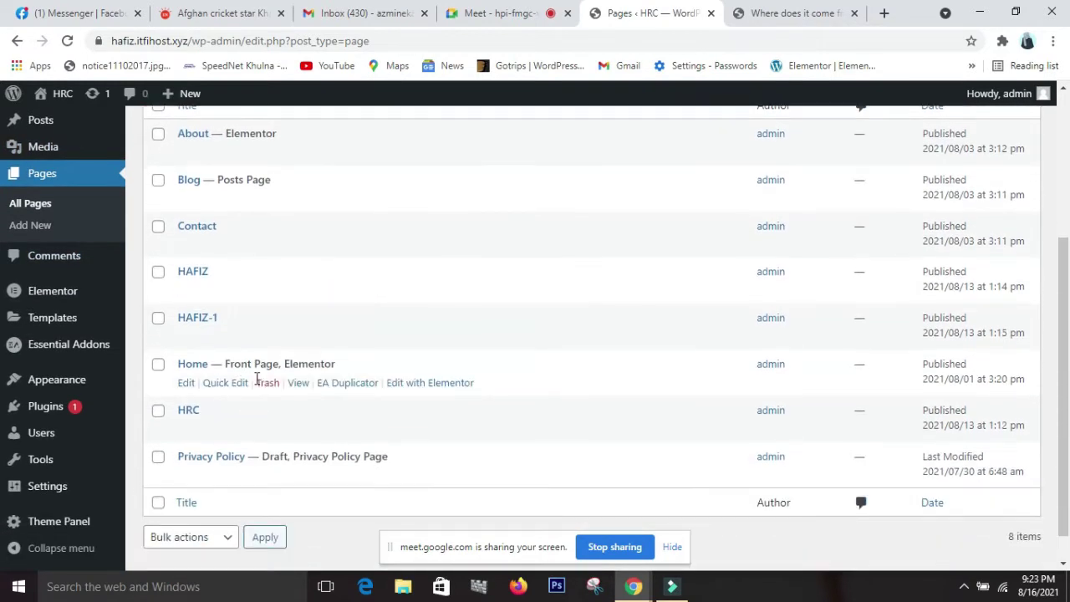
{"action": "right_click", "coordinate": [434, 387]}
{"action": "left_click", "coordinate": [447, 397]}
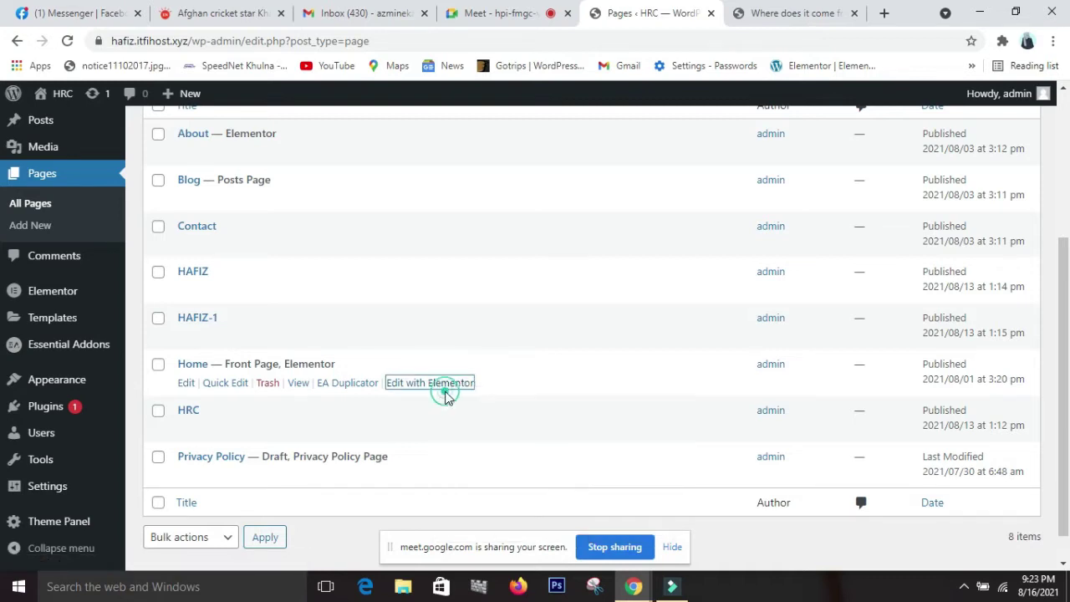
{"action": "left_click", "coordinate": [759, 13]}
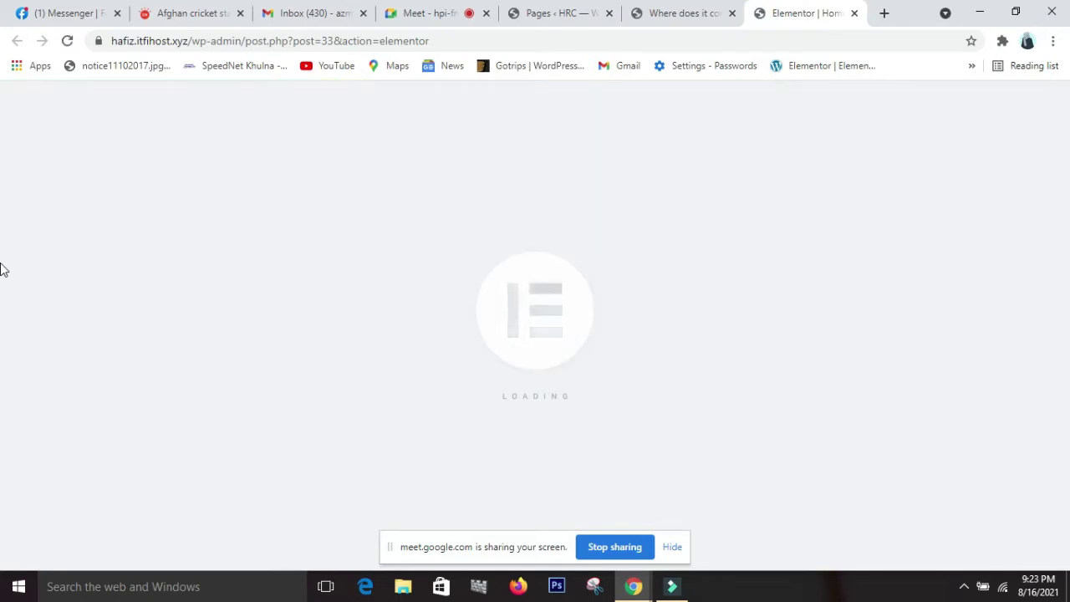
{"action": "left_click", "coordinate": [674, 547]}
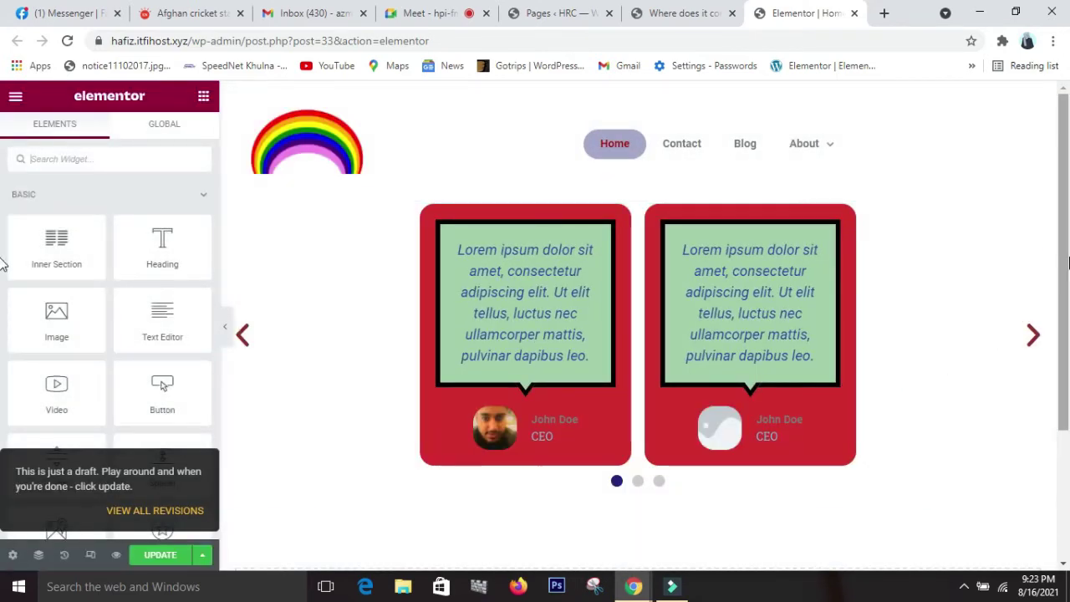
- Add a new single-column section below the testimonial carousel on the Home page
{"action": "scroll", "coordinate": [616, 481], "scroll_direction": "down", "scroll_amount": 3}
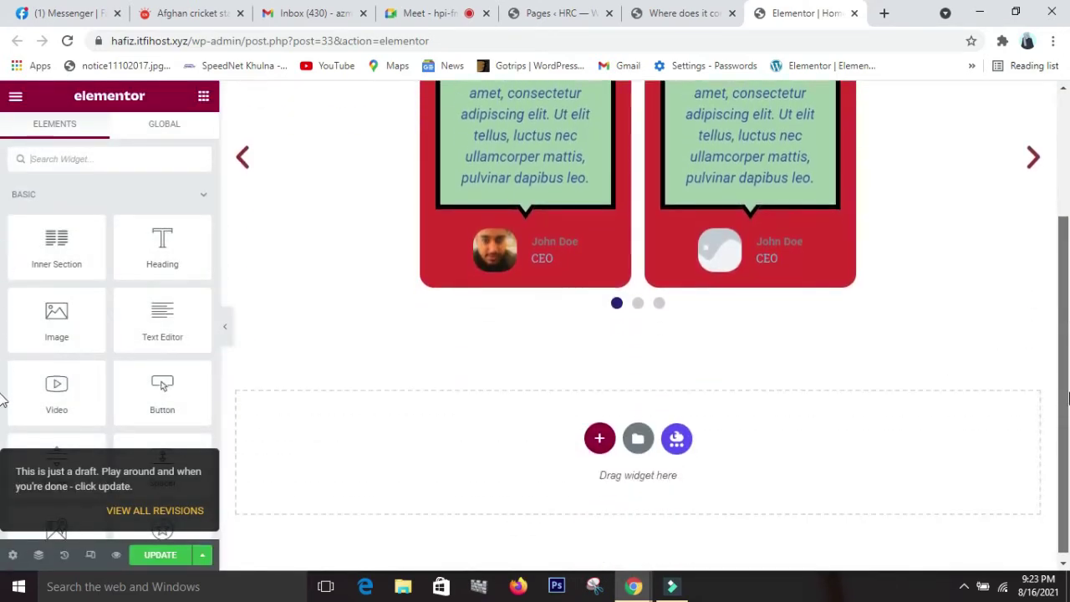
{"action": "left_click", "coordinate": [599, 431]}
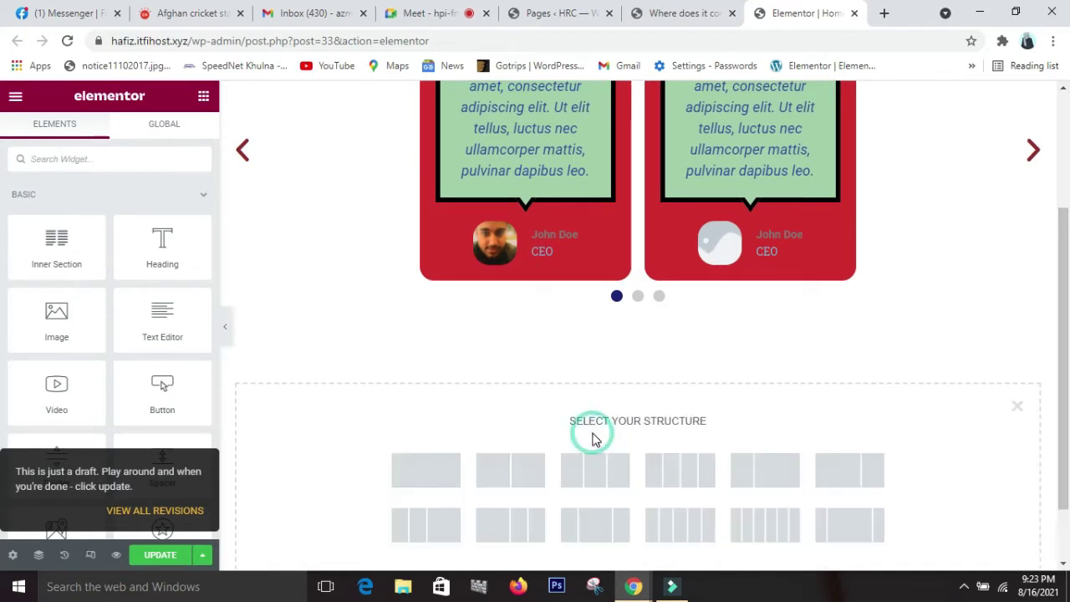
{"action": "left_click", "coordinate": [409, 483]}
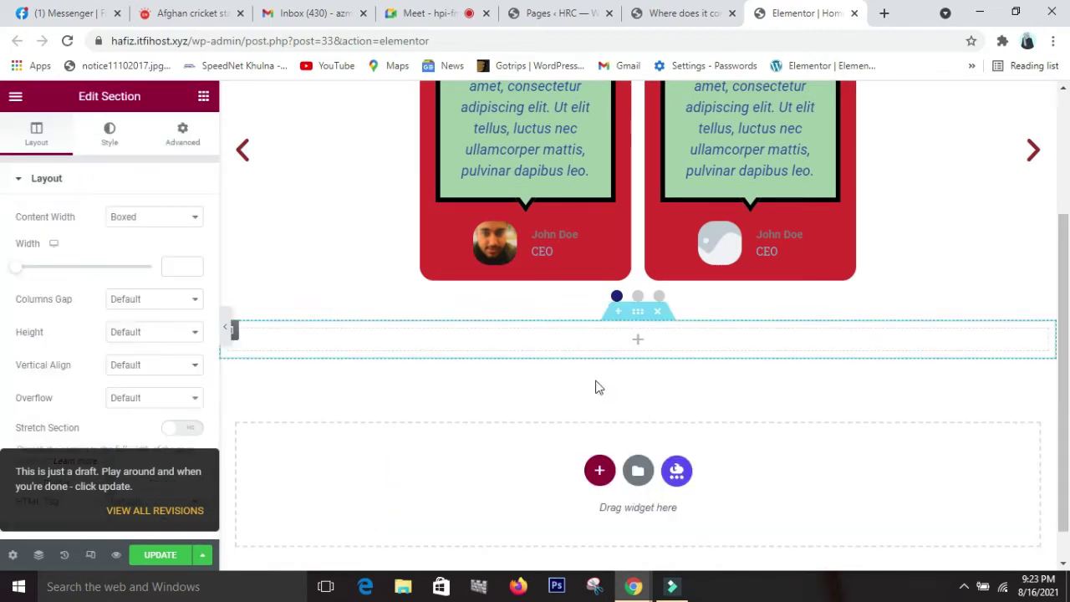
- Place the Pro Posts widget in the new empty section and look over the posts grid
{"action": "left_click", "coordinate": [204, 96]}
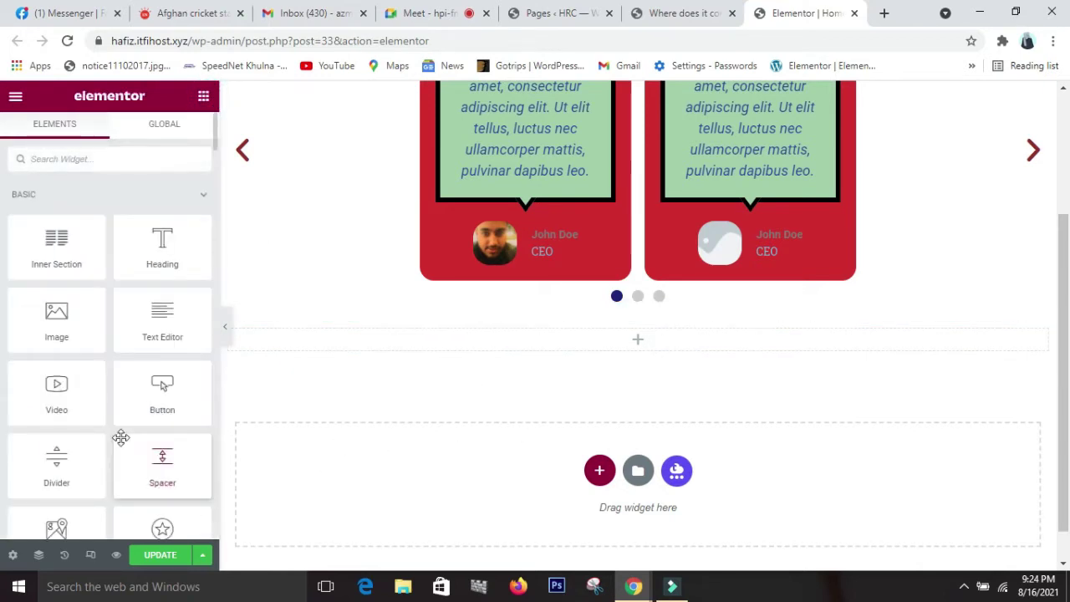
{"action": "scroll", "coordinate": [119, 437], "scroll_direction": "down", "scroll_amount": 1}
{"action": "scroll", "coordinate": [92, 470], "scroll_direction": "down", "scroll_amount": 1}
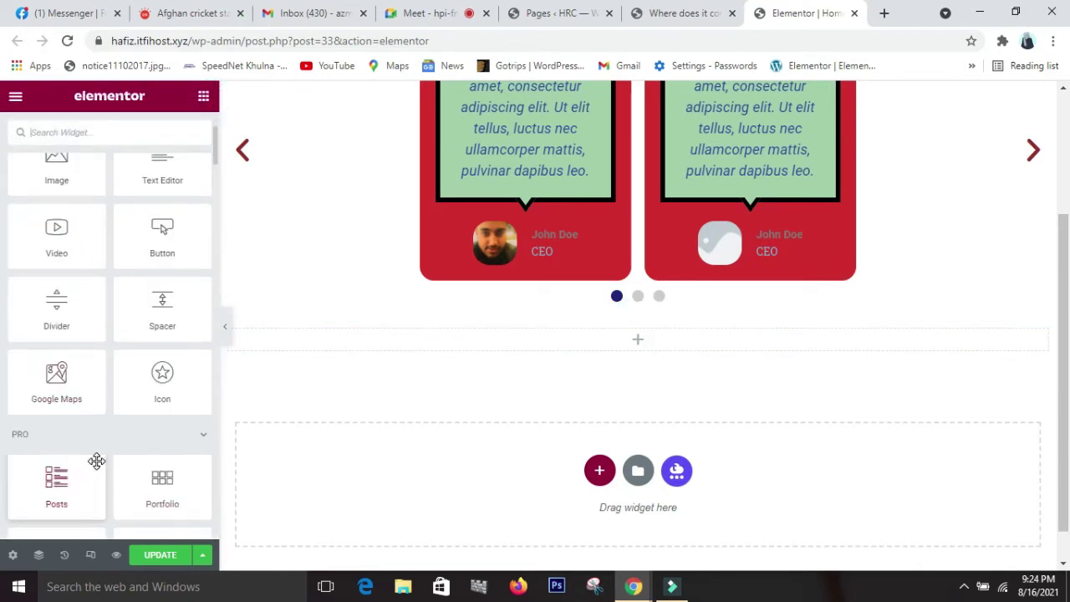
{"action": "scroll", "coordinate": [95, 459], "scroll_direction": "down", "scroll_amount": 1}
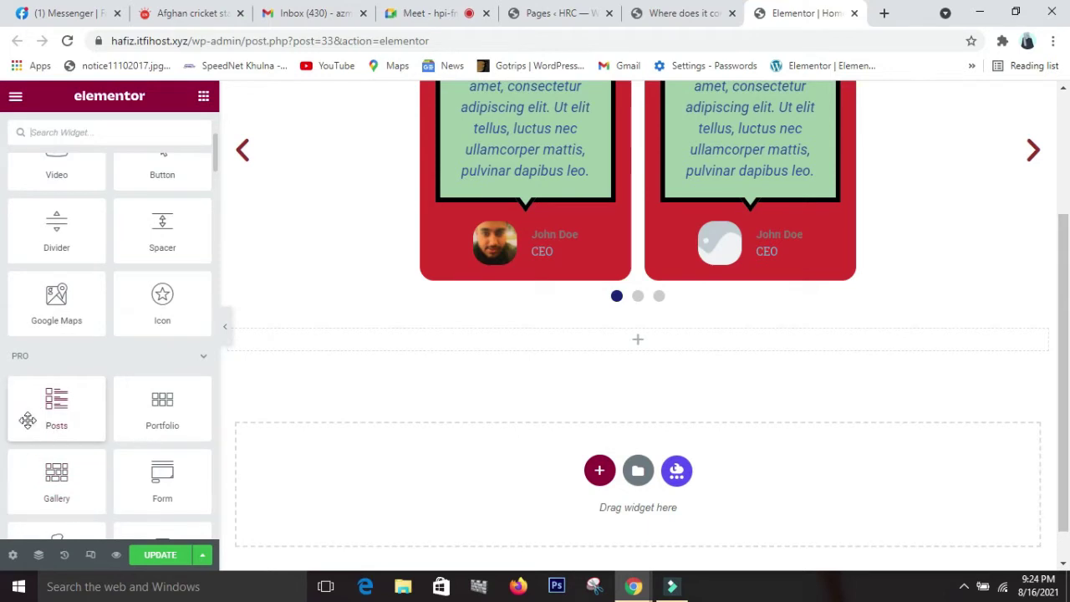
{"action": "left_click_drag", "start_coordinate": [46, 414], "coordinate": [409, 341]}
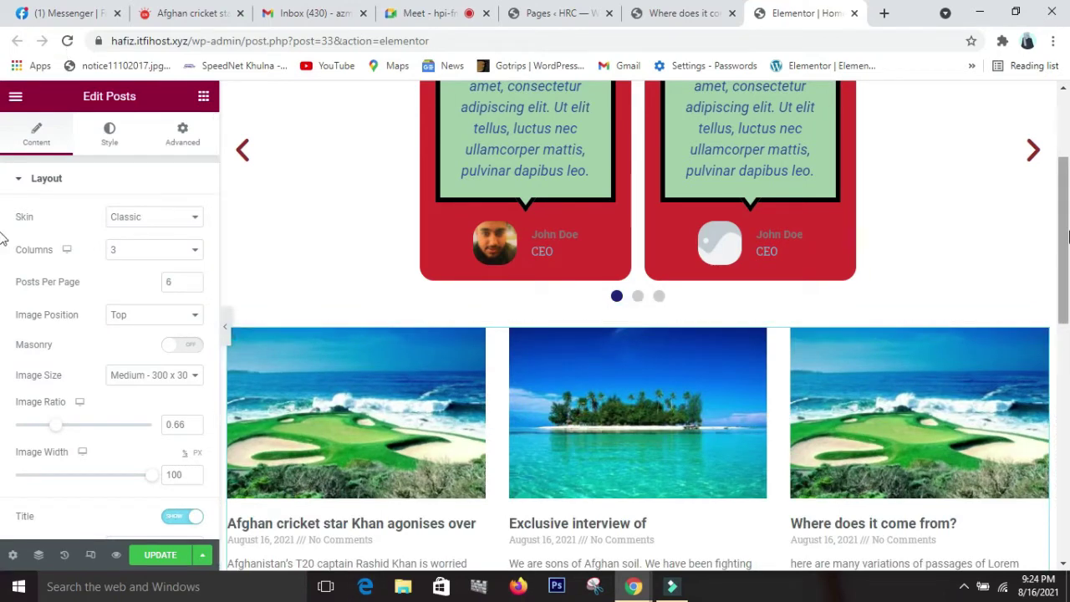
{"action": "scroll", "coordinate": [1060, 176], "scroll_direction": "down", "scroll_amount": 2}
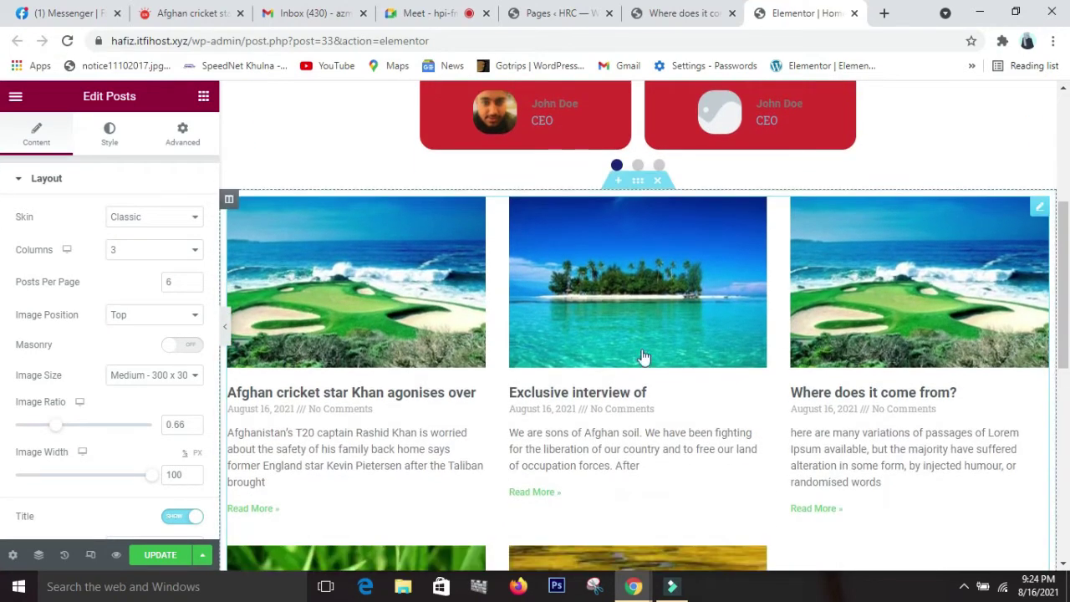
{"action": "left_click_drag", "start_coordinate": [1064, 261], "coordinate": [1066, 284]}
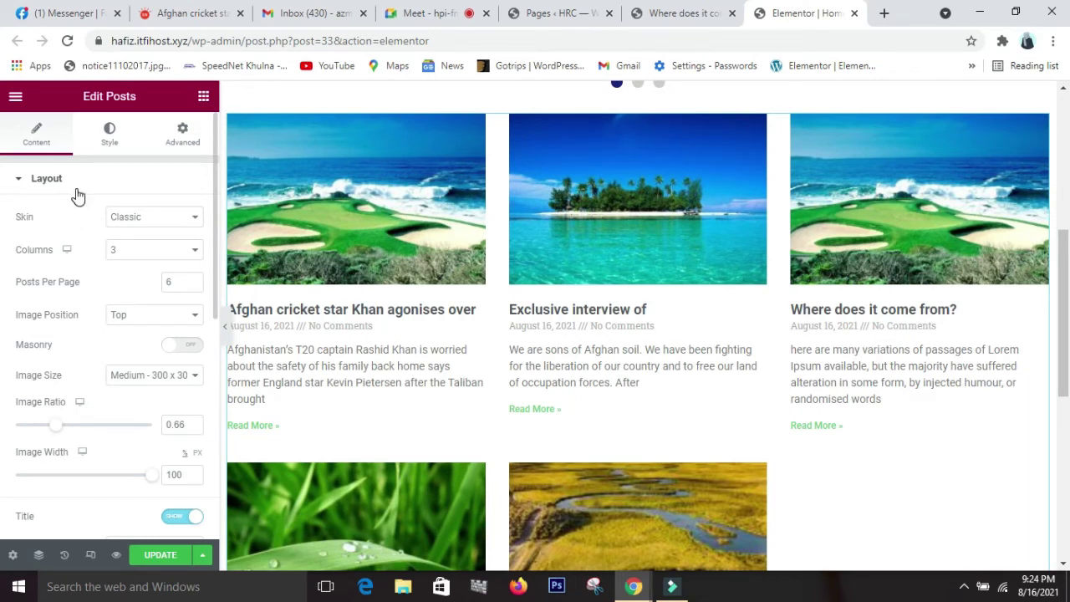
- Switch the Posts widget's skin to Cards and look over the post cards
{"action": "left_click", "coordinate": [191, 223]}
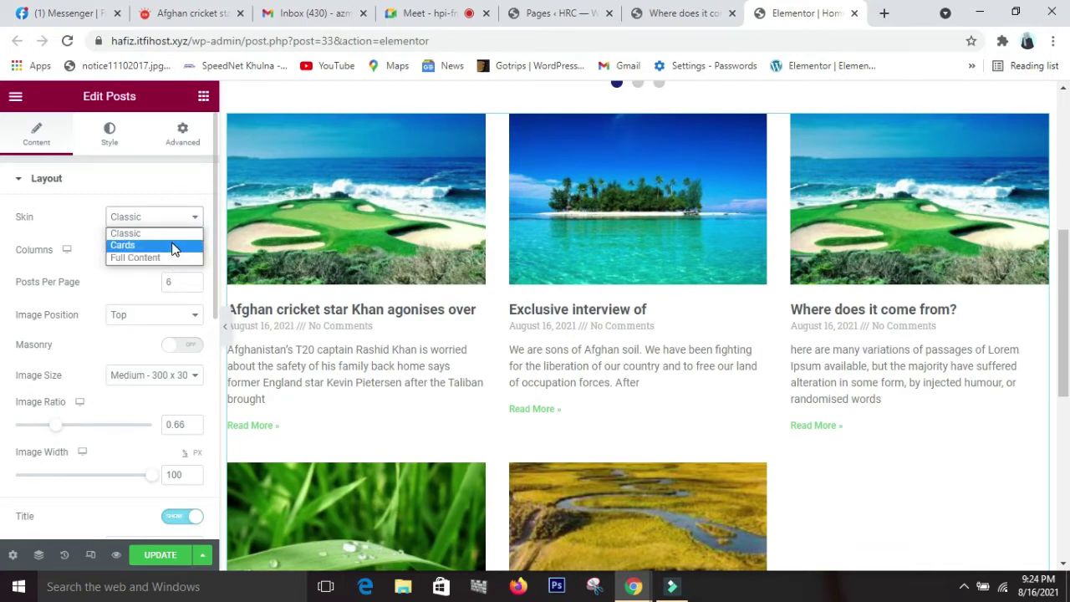
{"action": "left_click", "coordinate": [167, 247]}
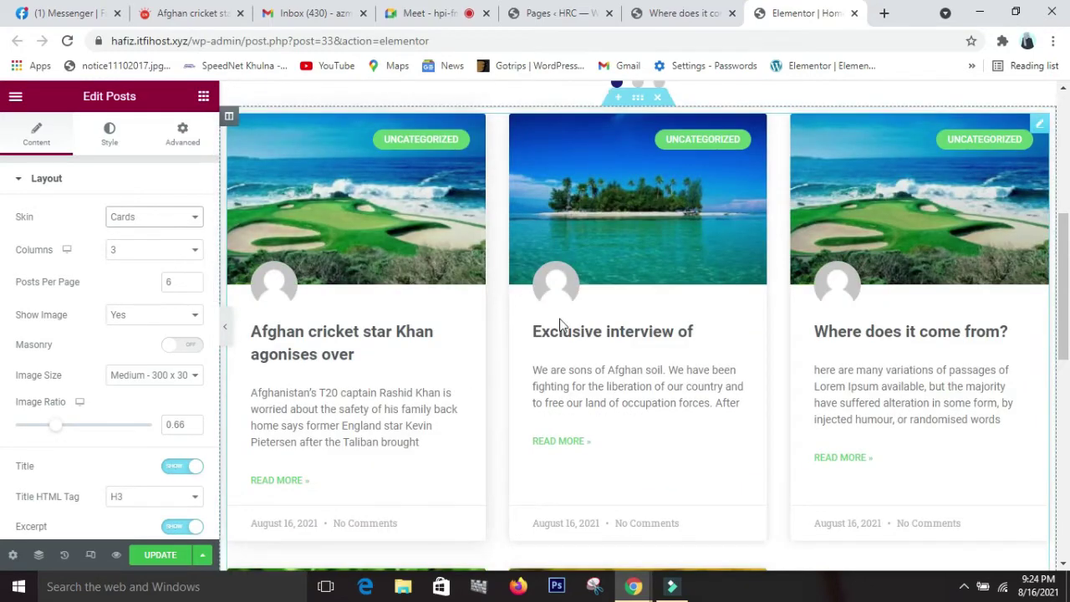
{"action": "scroll", "coordinate": [806, 400], "scroll_direction": "down", "scroll_amount": 2}
{"action": "scroll", "coordinate": [806, 400], "scroll_direction": "down", "scroll_amount": 5}
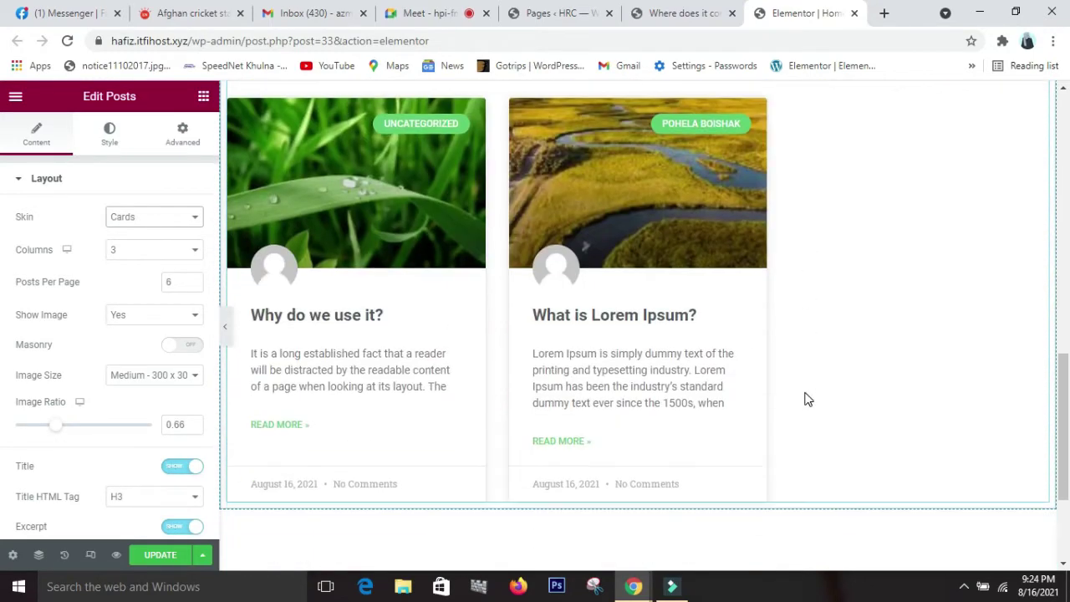
{"action": "scroll", "coordinate": [844, 360], "scroll_direction": "up", "scroll_amount": 5}
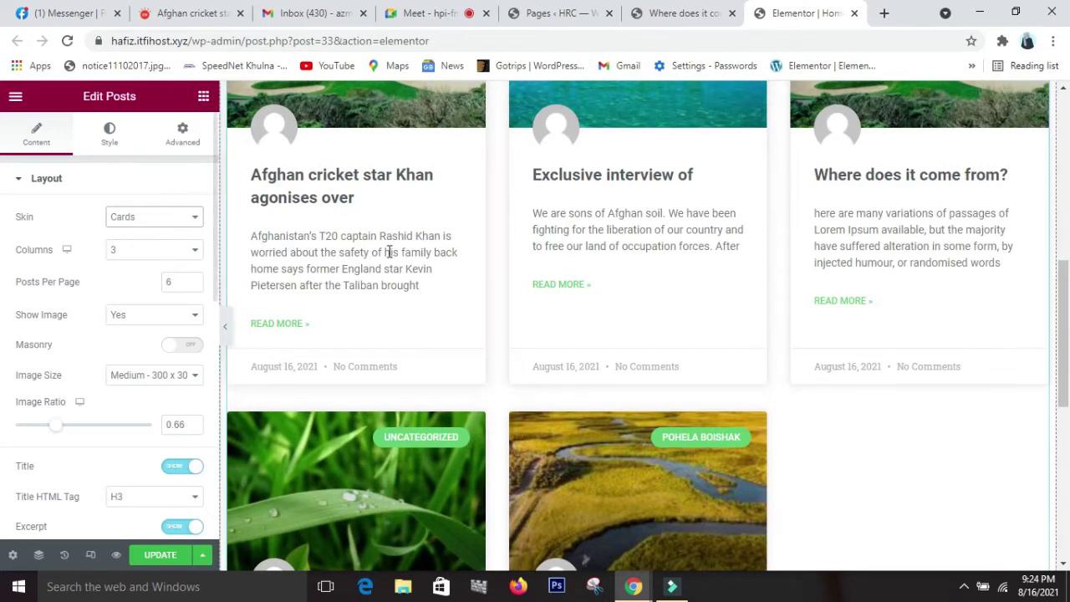
{"action": "scroll", "coordinate": [387, 282], "scroll_direction": "up", "scroll_amount": 3}
{"action": "scroll", "coordinate": [387, 283], "scroll_direction": "down", "scroll_amount": 2}
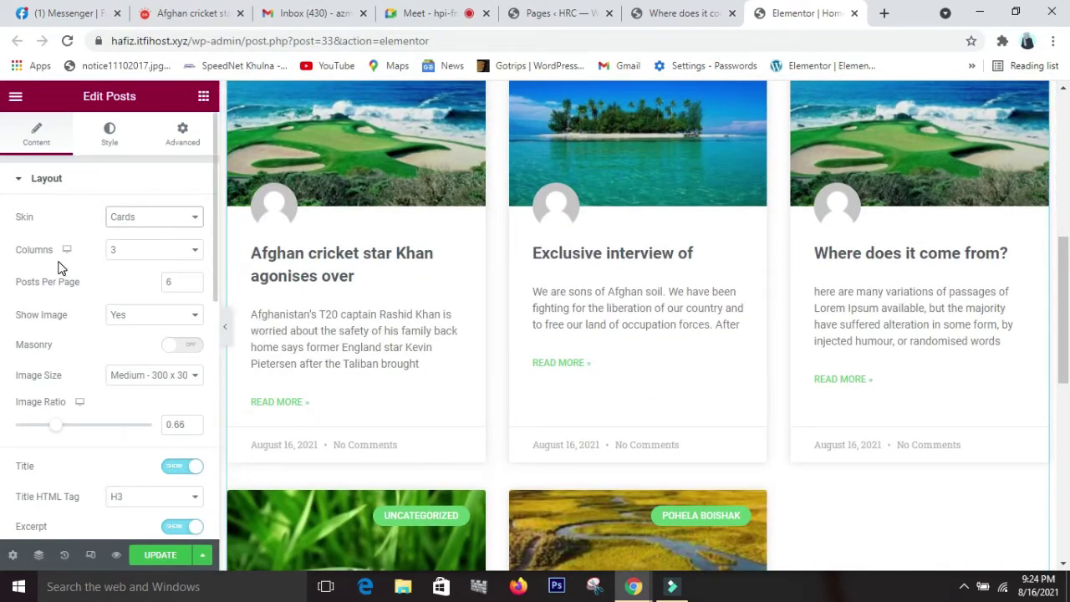
- Try the Full Content skin on the Posts widget, look through the posts, and set the skin back to Classic
{"action": "left_click", "coordinate": [172, 221]}
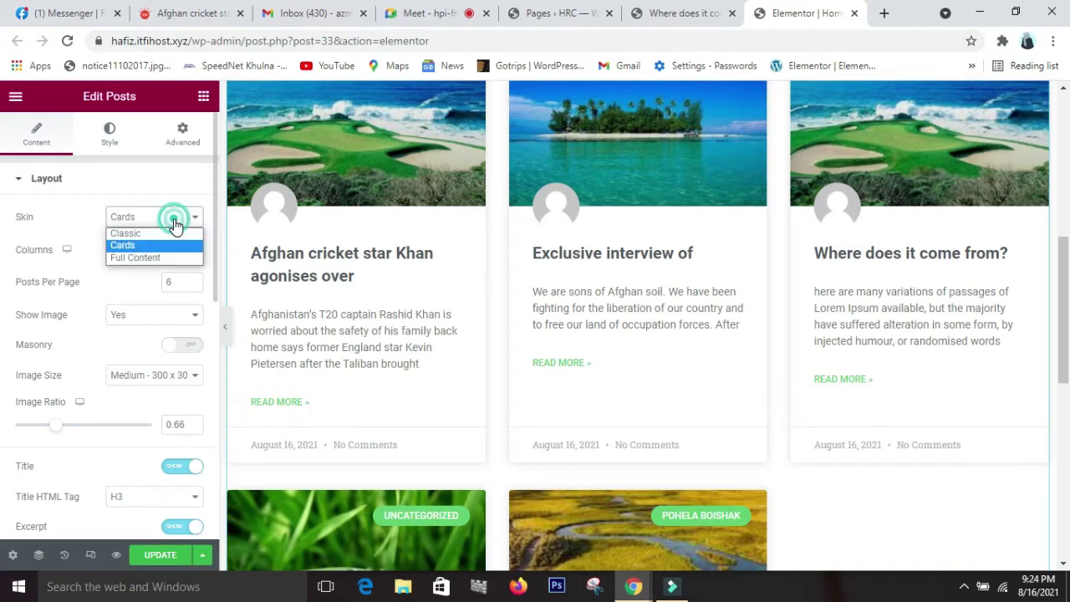
{"action": "left_click", "coordinate": [148, 262]}
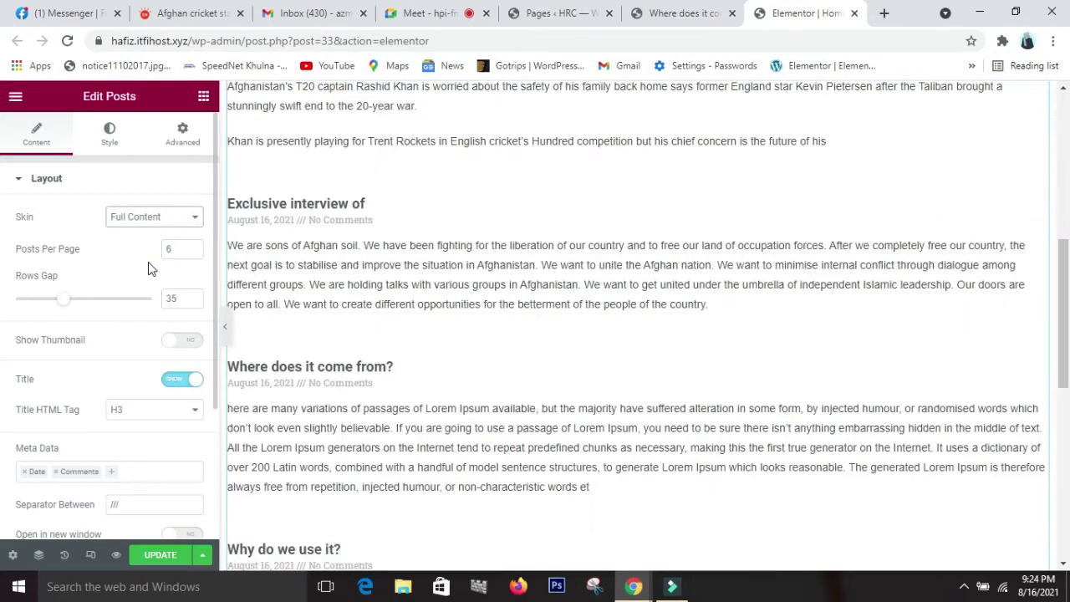
{"action": "scroll", "coordinate": [370, 334], "scroll_direction": "up", "scroll_amount": 3}
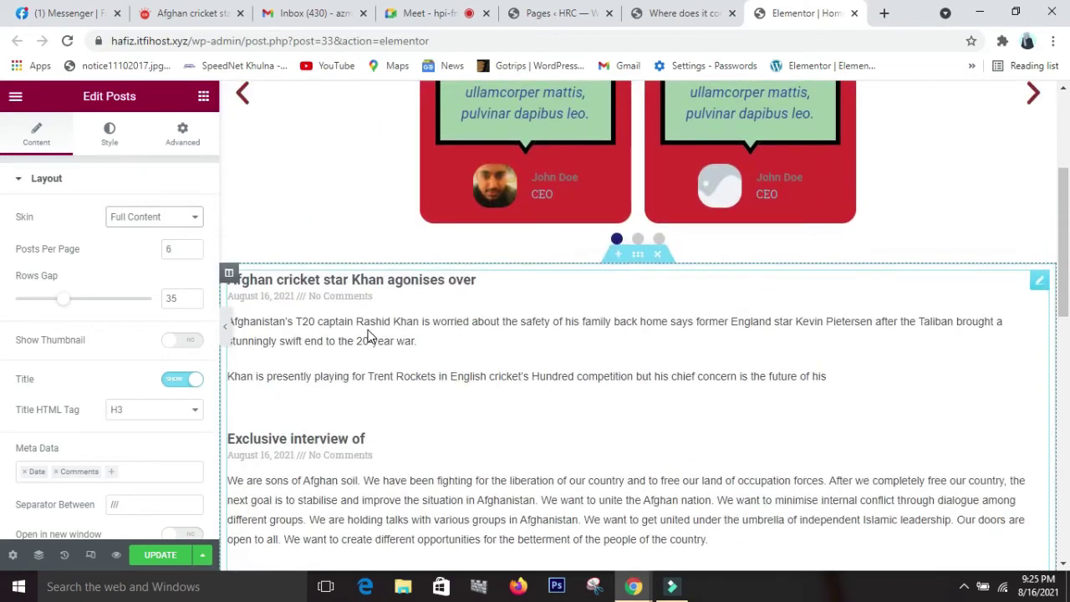
{"action": "scroll", "coordinate": [371, 336], "scroll_direction": "down", "scroll_amount": 10}
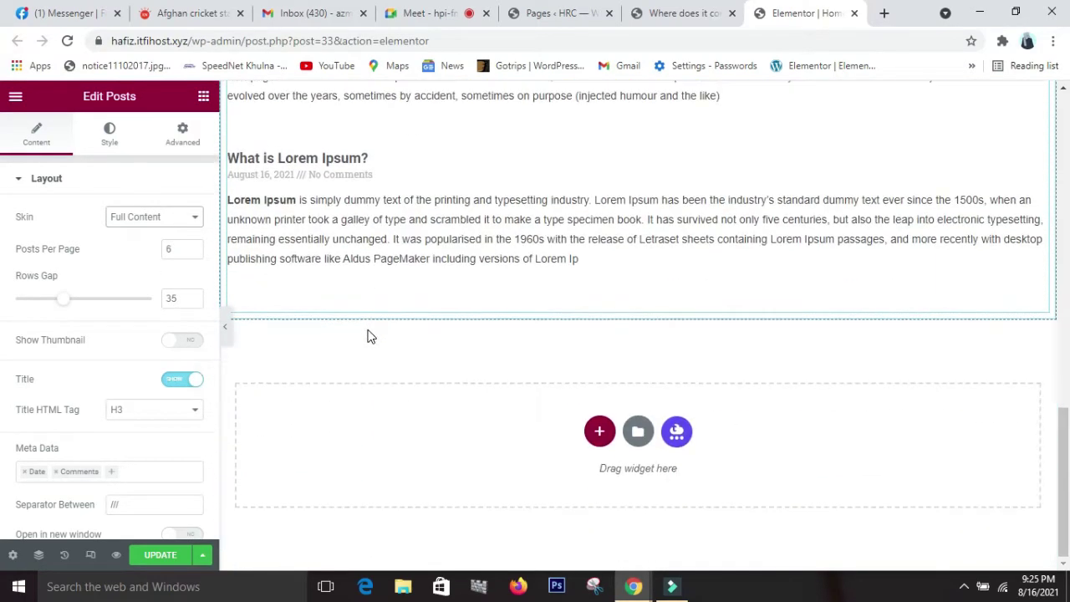
{"action": "scroll", "coordinate": [371, 335], "scroll_direction": "up", "scroll_amount": 6}
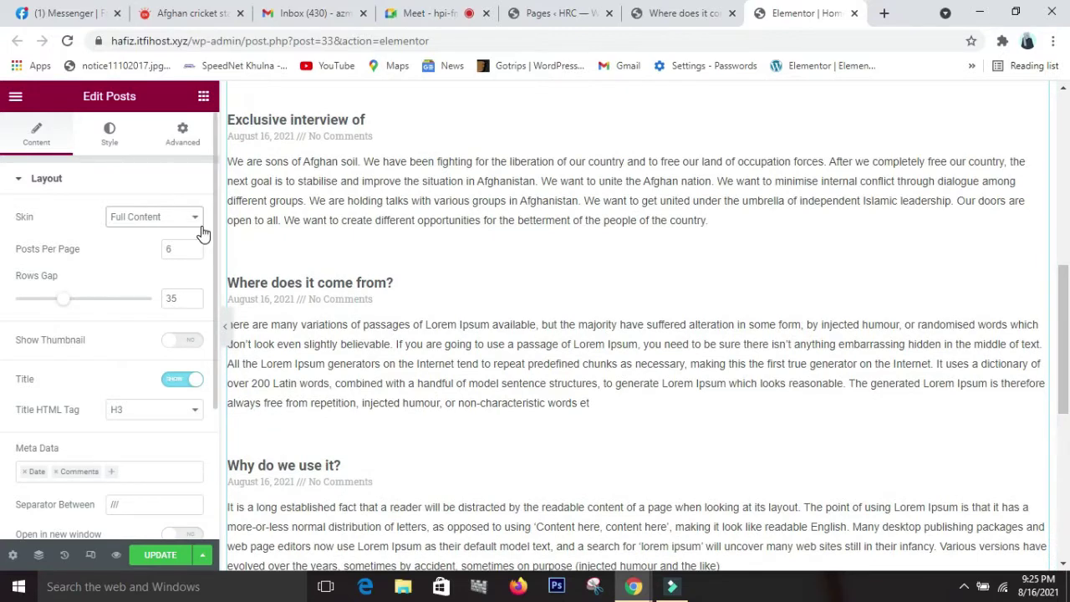
{"action": "left_click", "coordinate": [201, 220]}
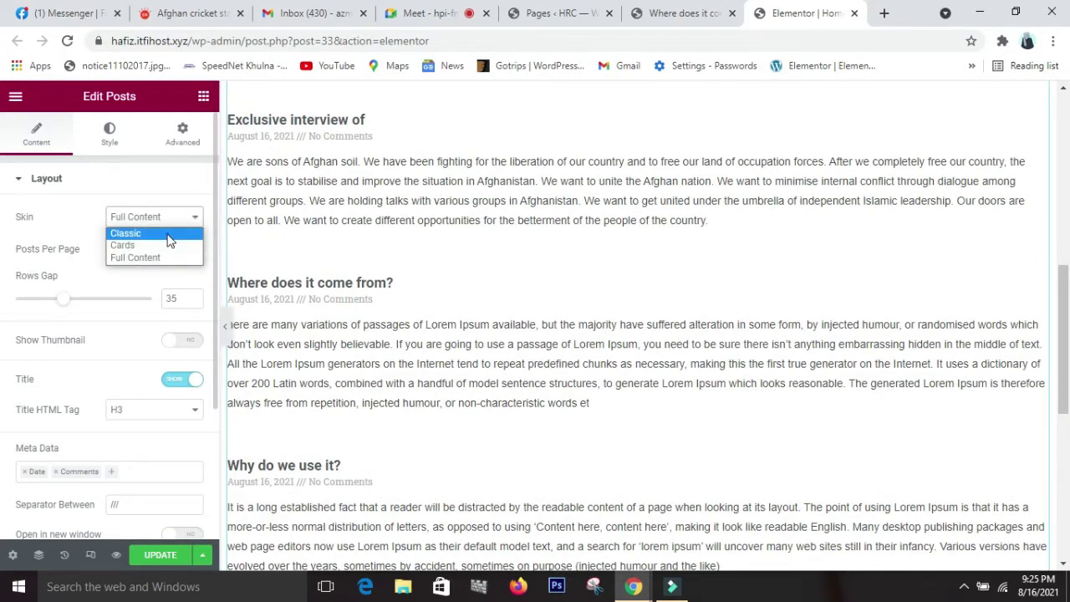
{"action": "left_click", "coordinate": [167, 234]}
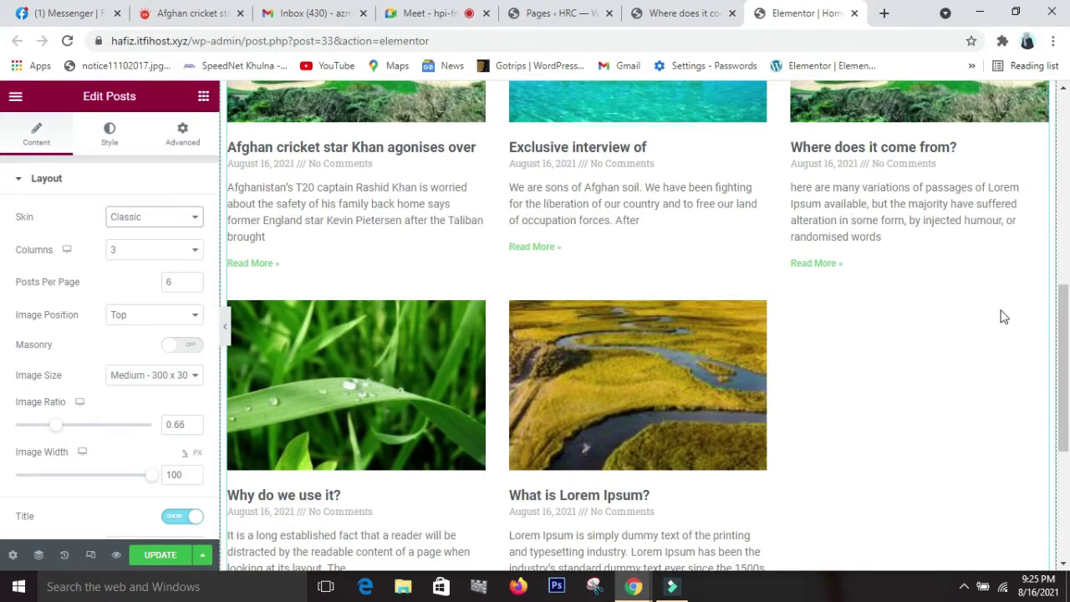
- Try the posts grid with 4 columns and with 5 columns, checking the layout each time
{"action": "left_click", "coordinate": [192, 255]}
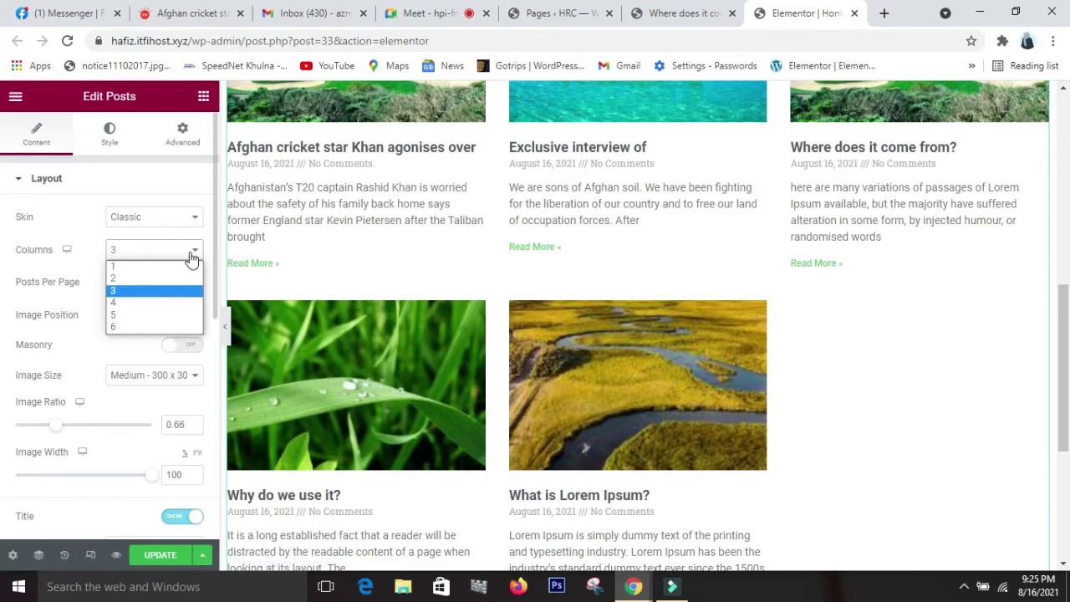
{"action": "left_click", "coordinate": [170, 302]}
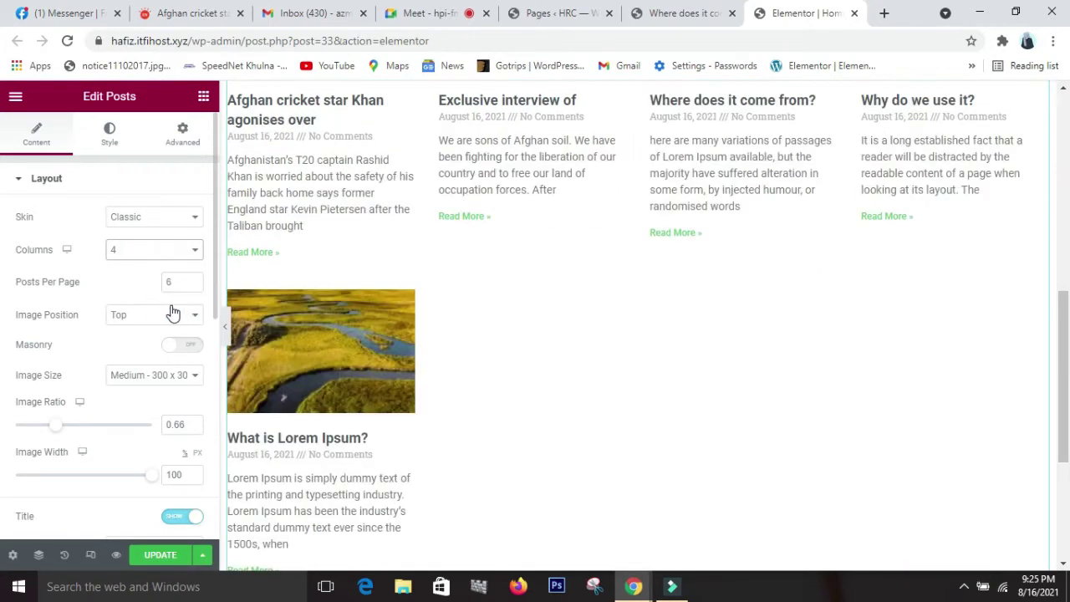
{"action": "scroll", "coordinate": [798, 279], "scroll_direction": "up", "scroll_amount": 2}
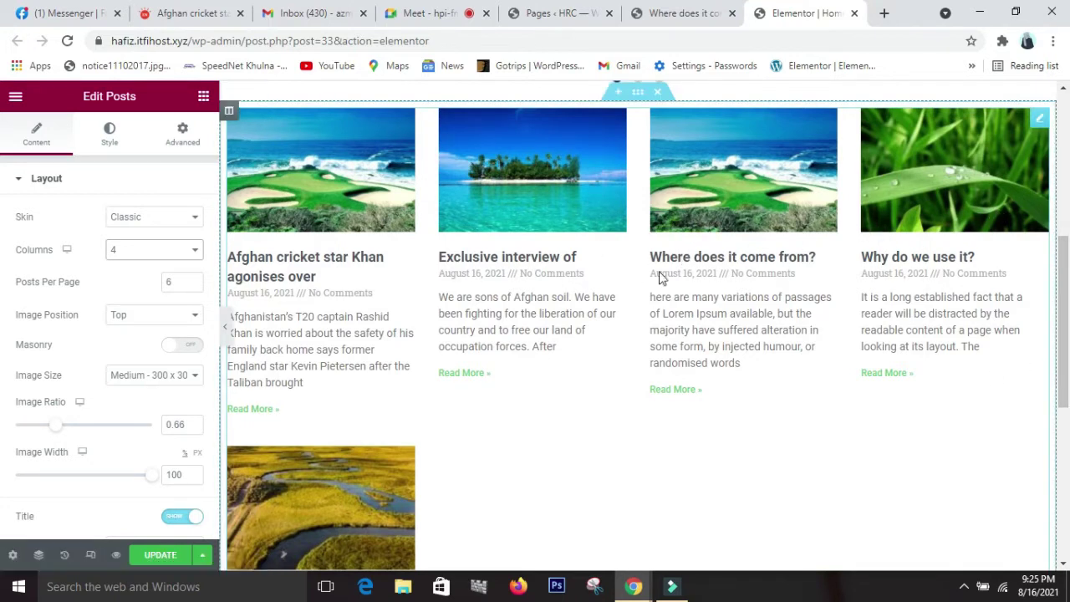
{"action": "left_click", "coordinate": [180, 255]}
{"action": "left_click", "coordinate": [155, 315]}
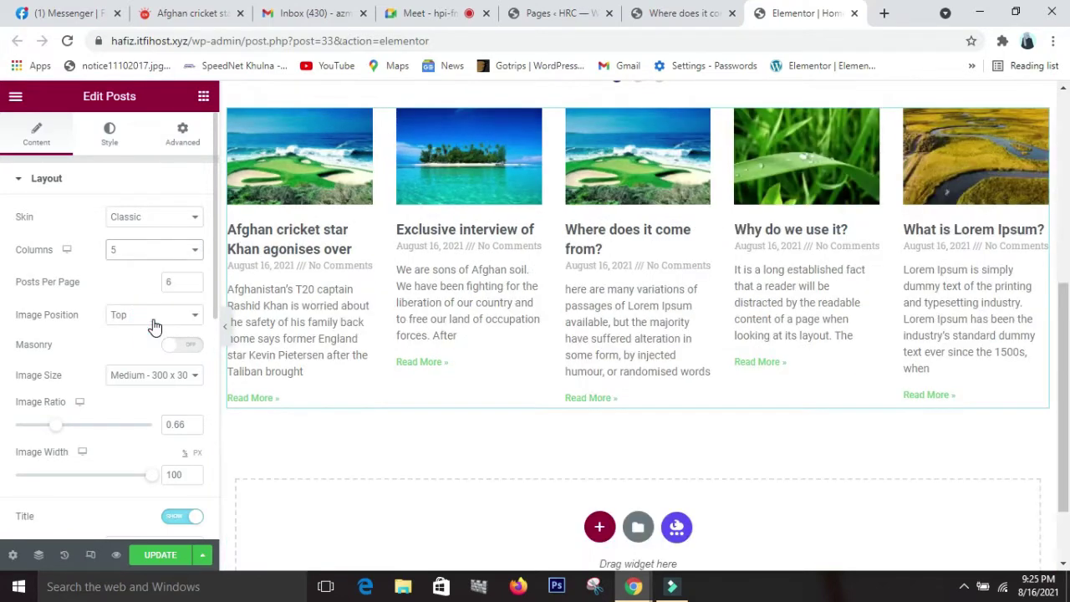
{"action": "scroll", "coordinate": [764, 290], "scroll_direction": "up", "scroll_amount": 2}
{"action": "scroll", "coordinate": [764, 290], "scroll_direction": "down", "scroll_amount": 2}
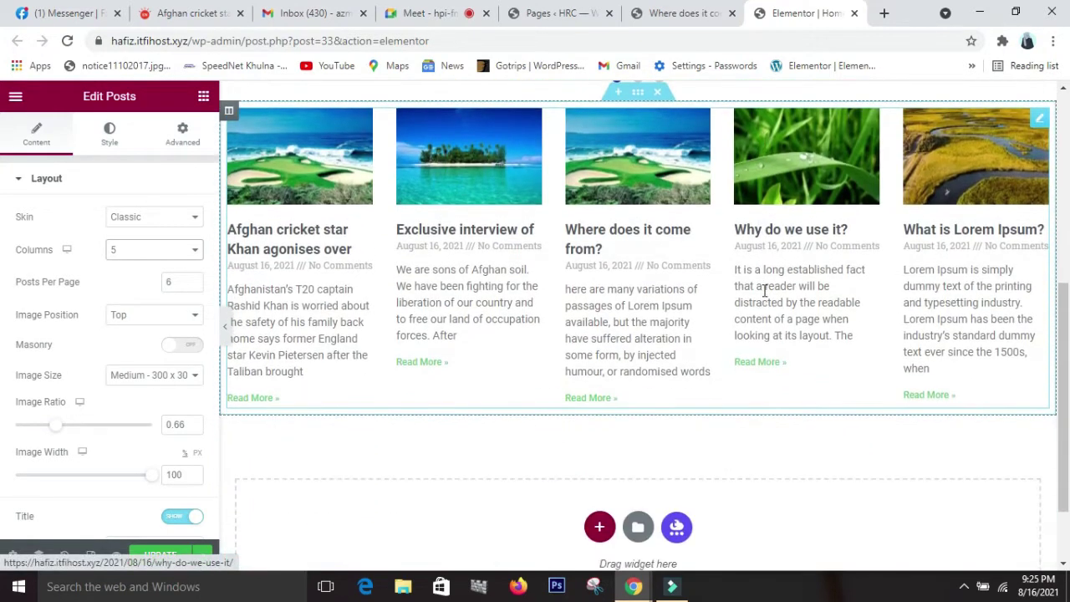
{"action": "scroll", "coordinate": [764, 290], "scroll_direction": "up", "scroll_amount": 1}
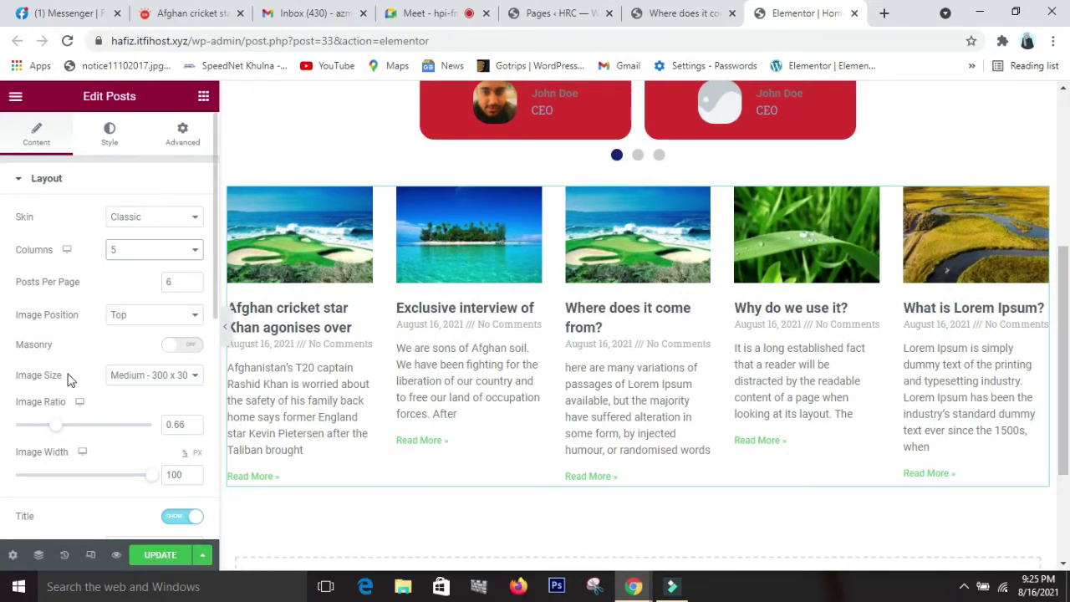
- Look through the layout settings, limit the Posts widget to 3 posts per page, and arrange them in 3 columns
{"action": "scroll", "coordinate": [70, 379], "scroll_direction": "down", "scroll_amount": 5}
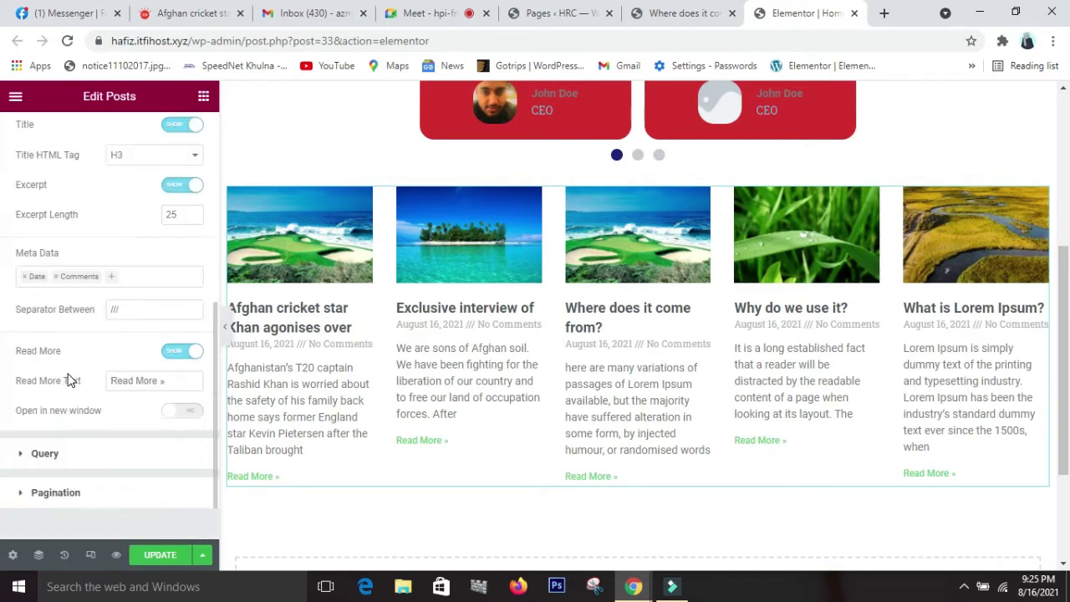
{"action": "scroll", "coordinate": [70, 380], "scroll_direction": "up", "scroll_amount": 1}
{"action": "scroll", "coordinate": [71, 380], "scroll_direction": "up", "scroll_amount": 1}
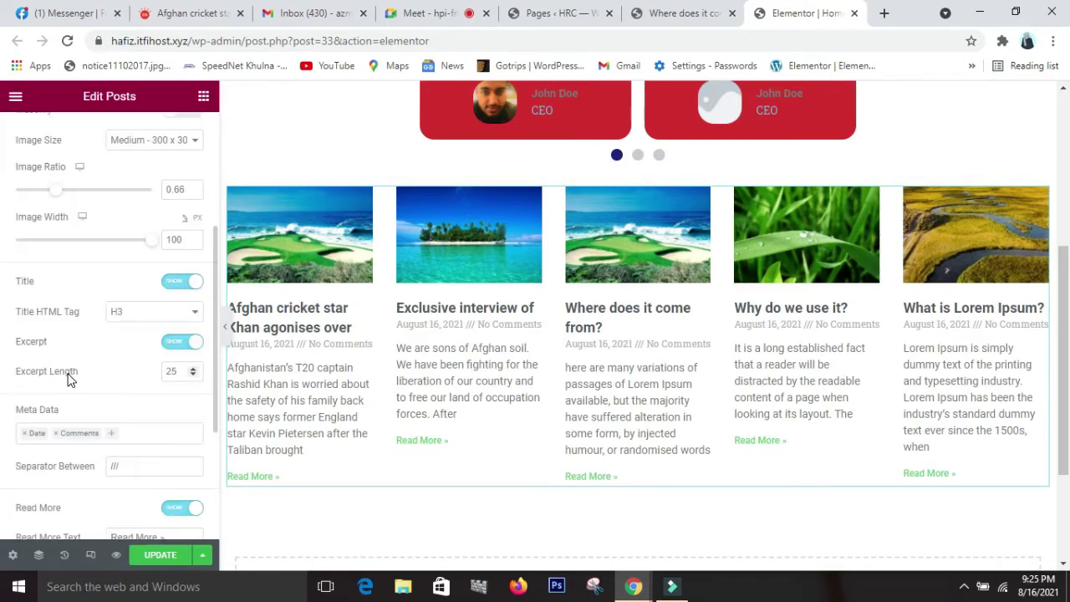
{"action": "scroll", "coordinate": [66, 154], "scroll_direction": "up", "scroll_amount": 1}
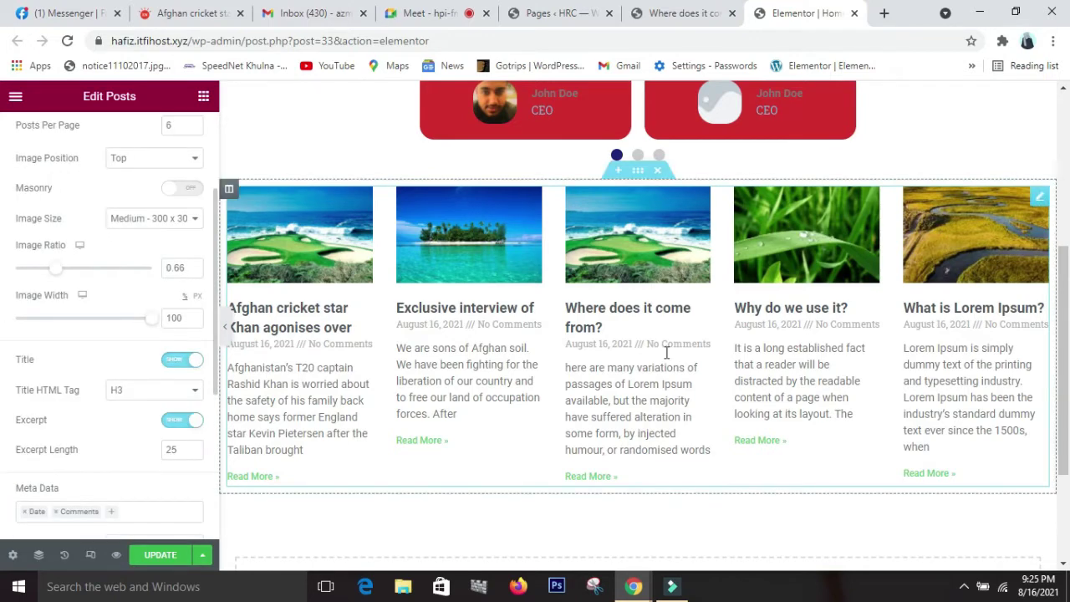
{"action": "scroll", "coordinate": [149, 361], "scroll_direction": "up", "scroll_amount": 2}
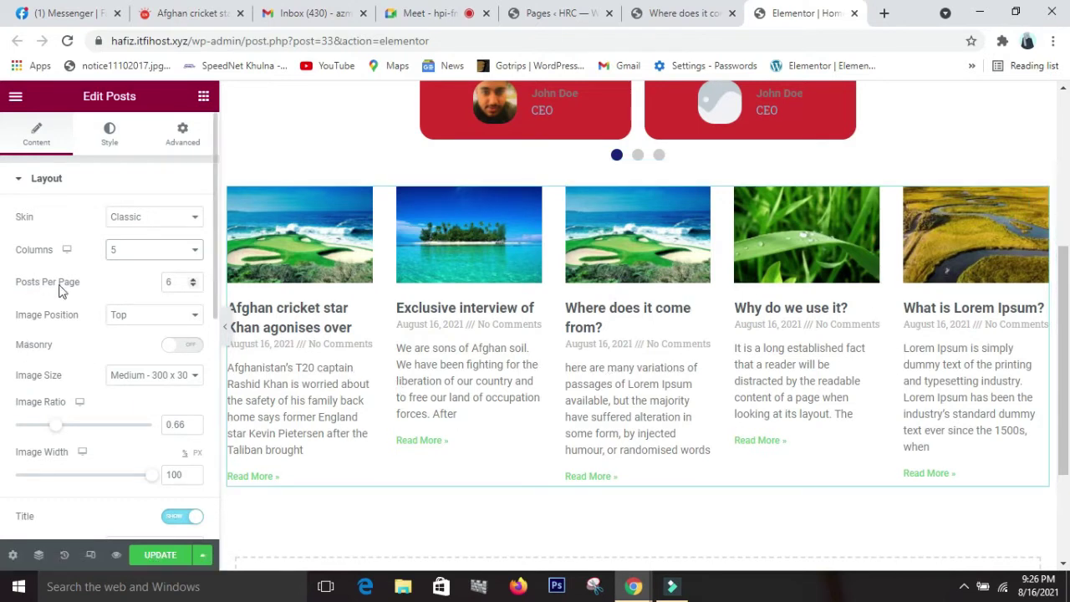
{"action": "left_click", "coordinate": [177, 282]}
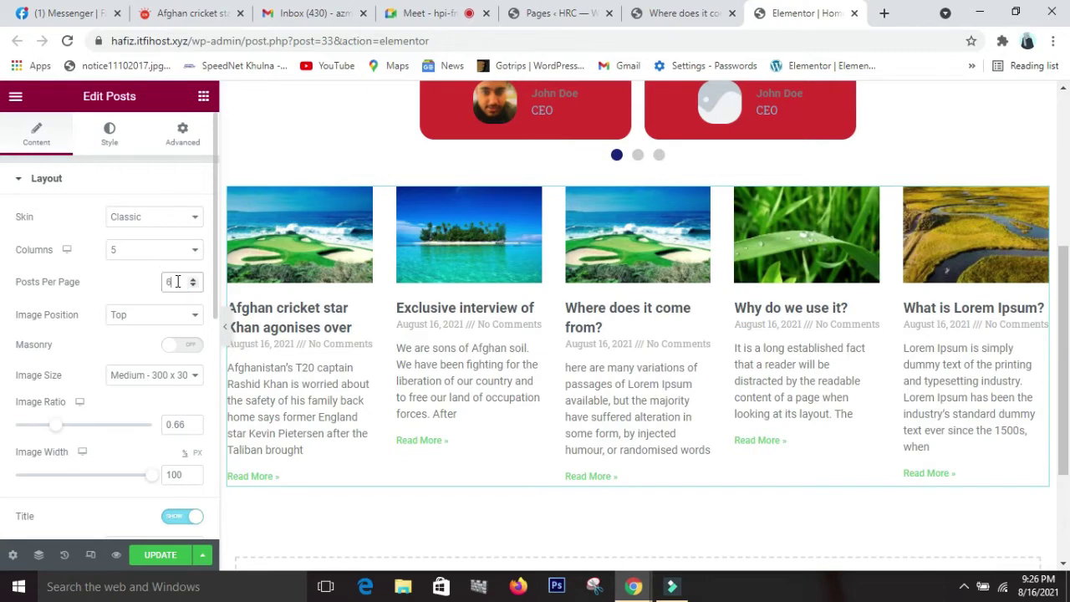
{"action": "key", "text": "BackSpace"}
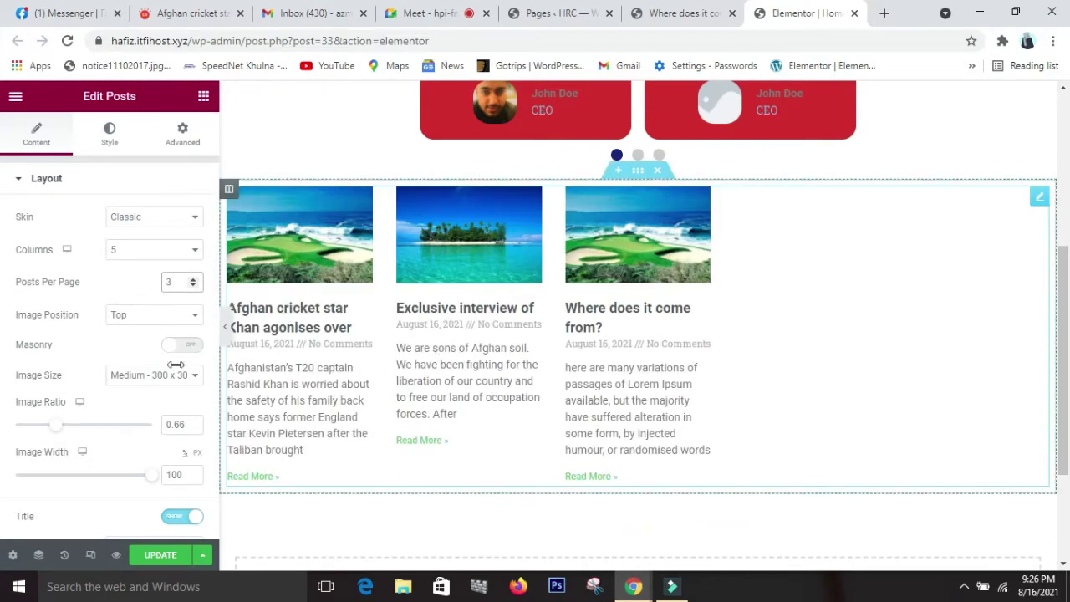
{"action": "left_click", "coordinate": [155, 249]}
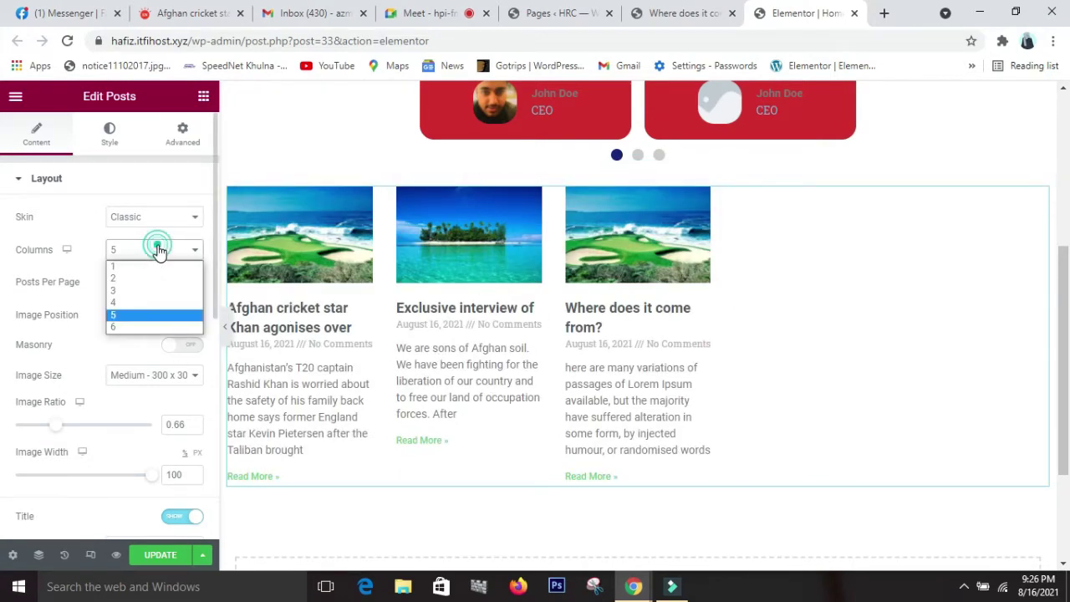
{"action": "left_click", "coordinate": [122, 293]}
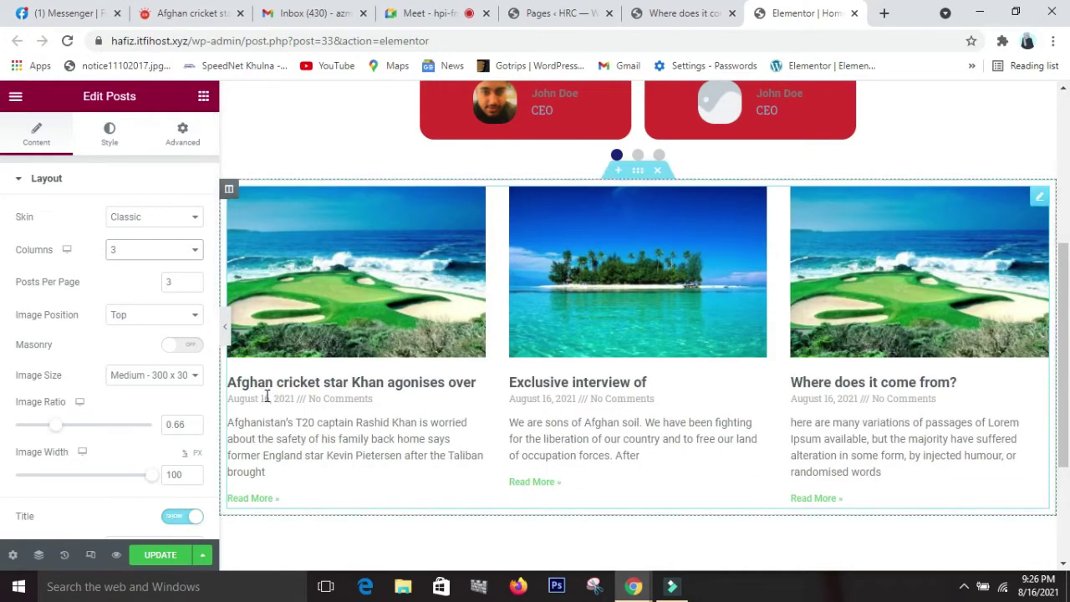
- Try the Left and Right image positions for the posts, and set the image position back to Top
{"action": "left_click", "coordinate": [160, 317]}
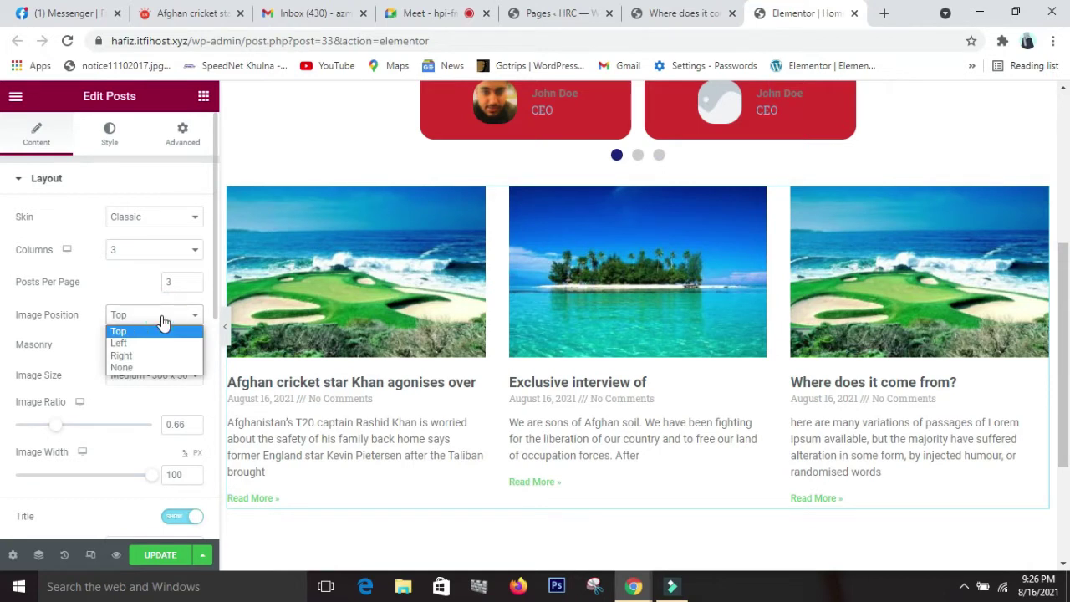
{"action": "left_click", "coordinate": [153, 343]}
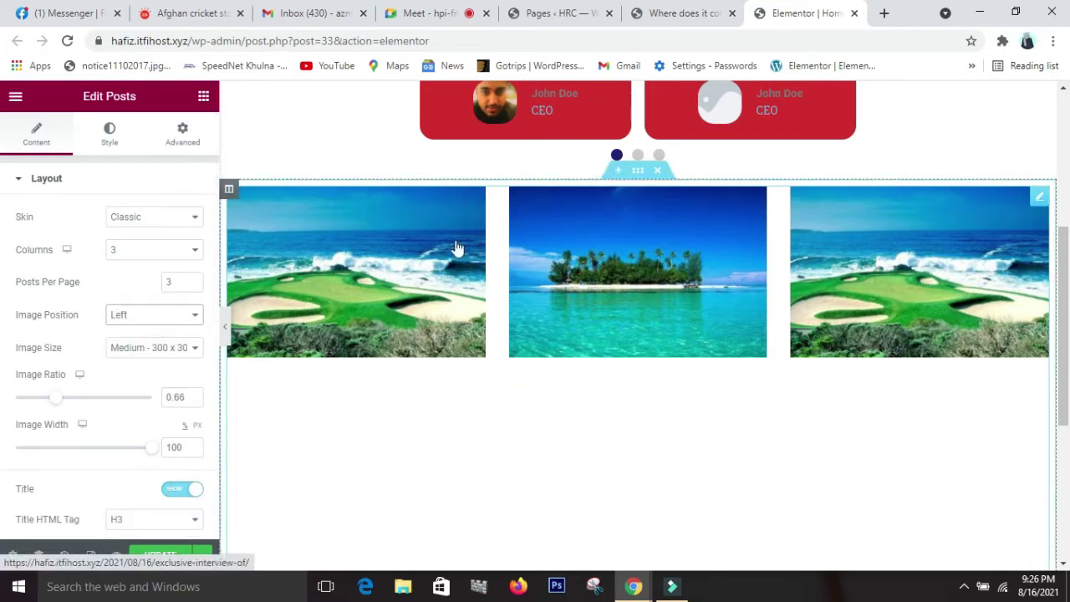
{"action": "left_click", "coordinate": [195, 320]}
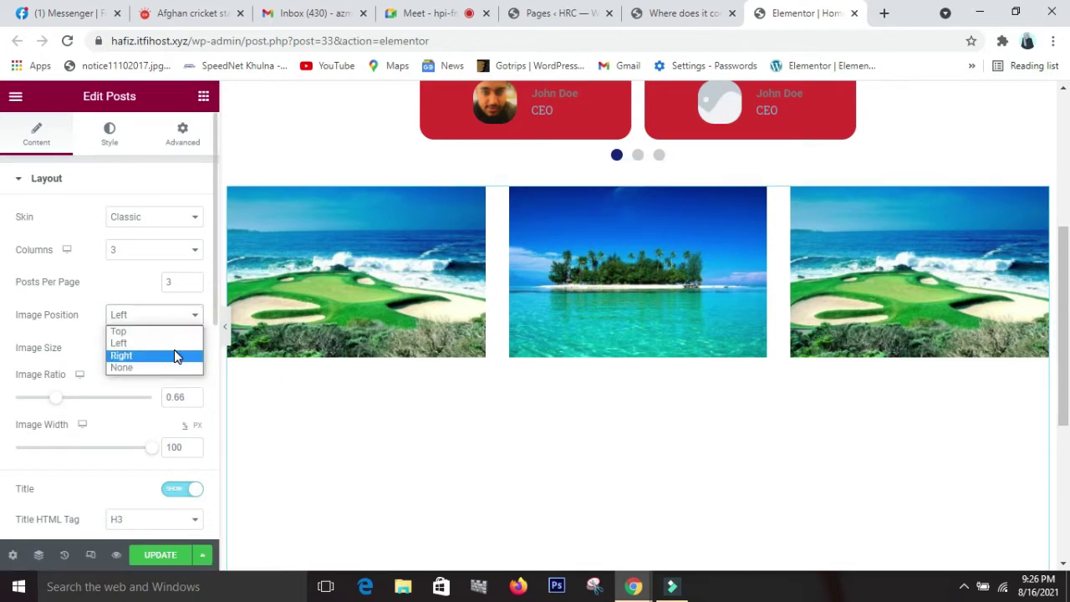
{"action": "left_click", "coordinate": [174, 351]}
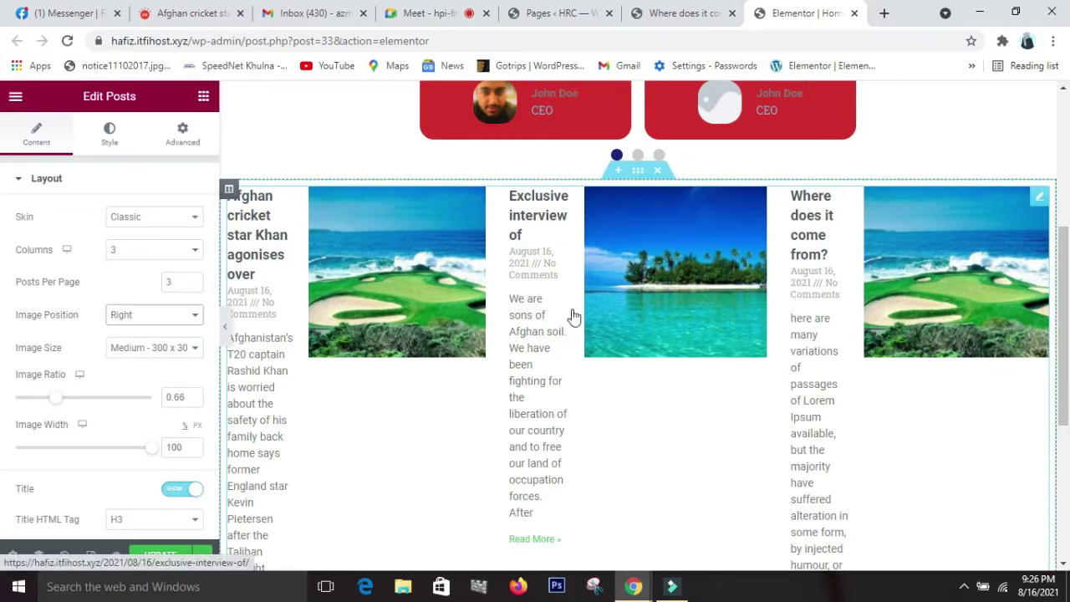
{"action": "left_click", "coordinate": [155, 318]}
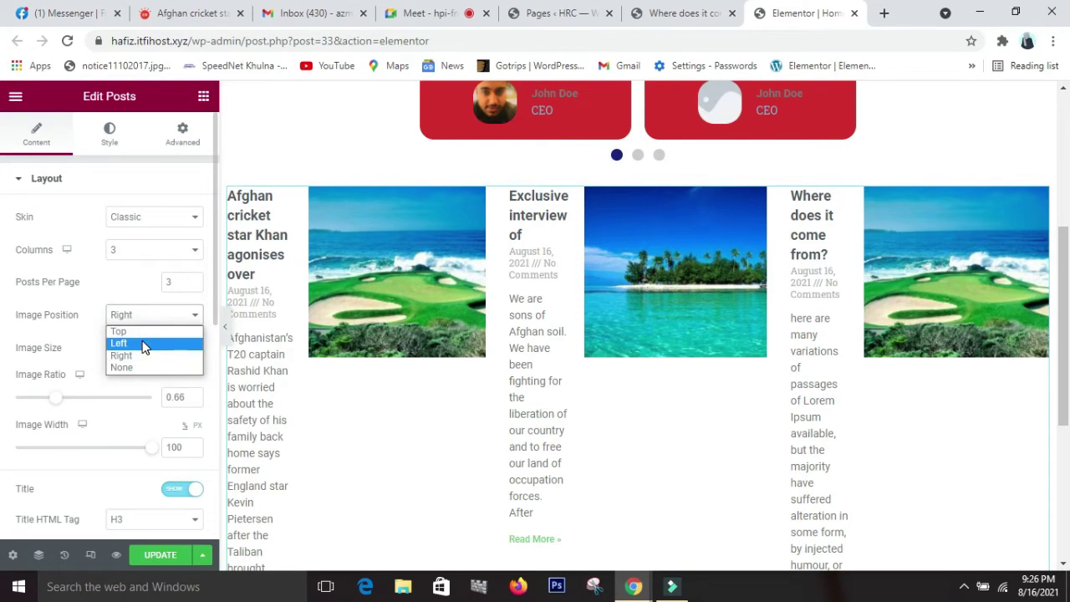
{"action": "left_click", "coordinate": [147, 333]}
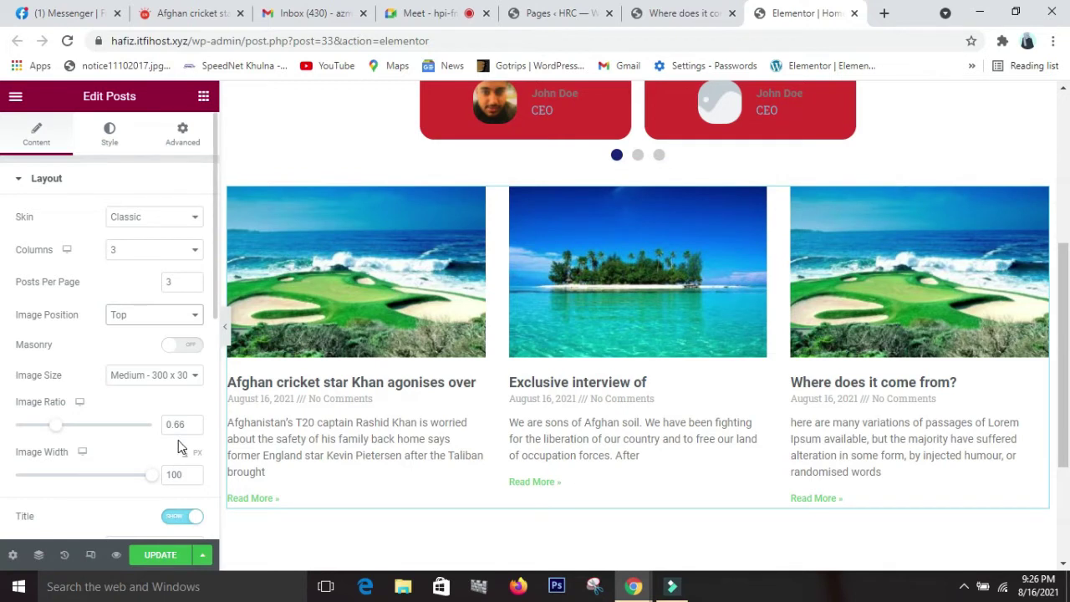
- Turn on Masonry for the posts grid to preview it, and turn it off again
{"action": "scroll", "coordinate": [37, 353], "scroll_direction": "down", "scroll_amount": 1}
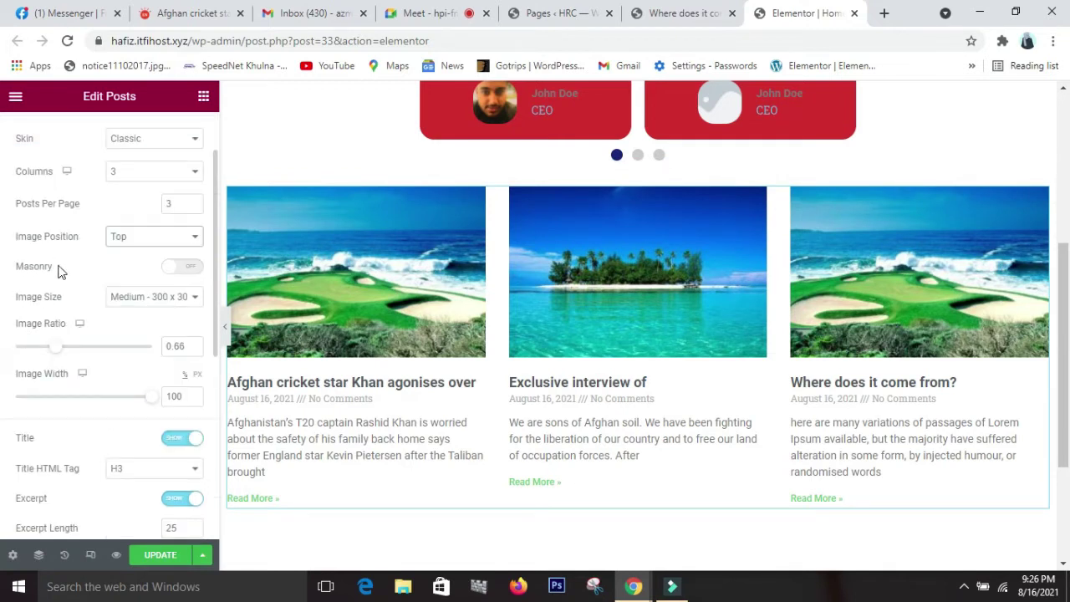
{"action": "left_click", "coordinate": [167, 269]}
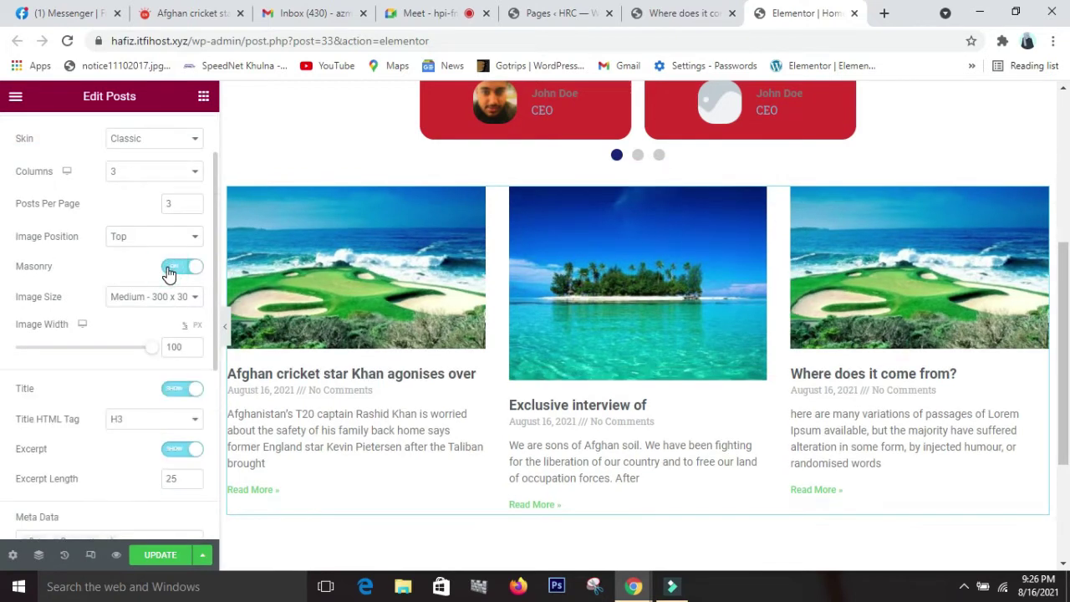
{"action": "left_click", "coordinate": [194, 269]}
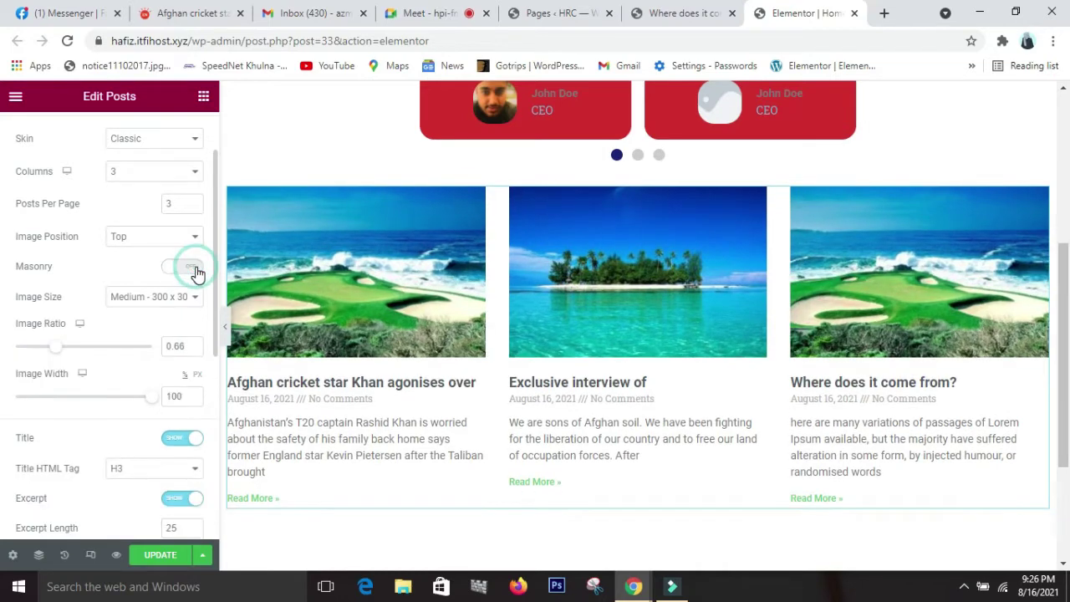
- Turn on Masonry for the posts grid and look through the image size options, keeping Medium - 300 x 300
{"action": "left_click", "coordinate": [173, 268]}
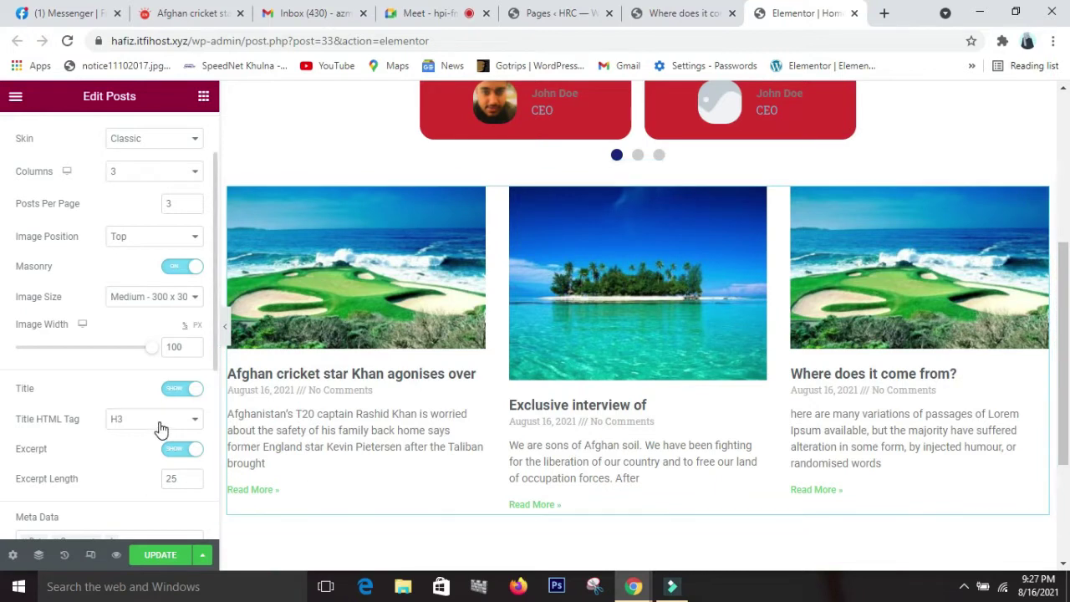
{"action": "left_click", "coordinate": [172, 298]}
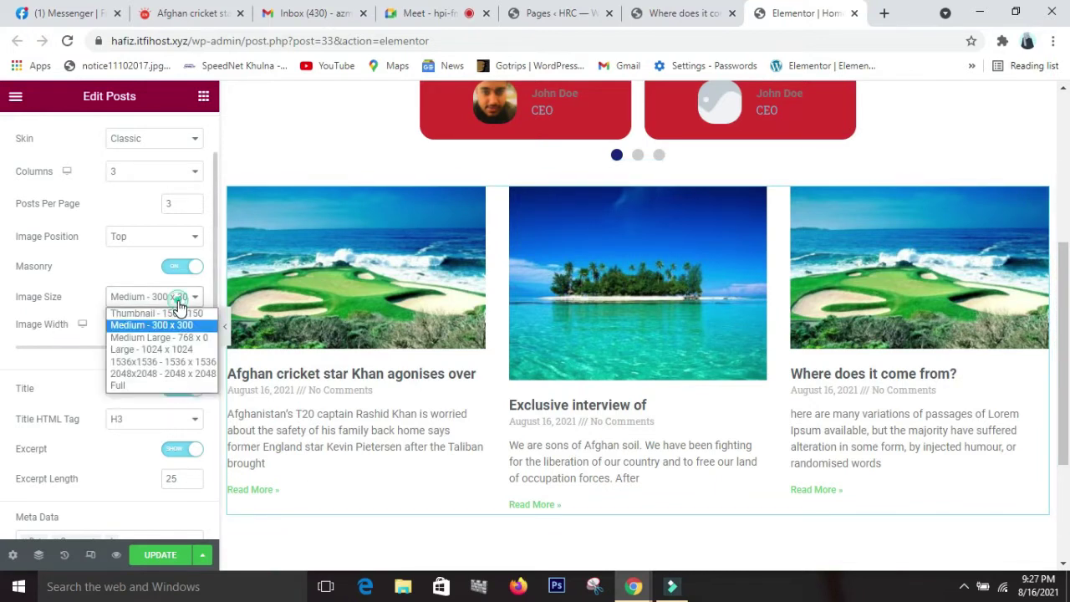
{"action": "left_click", "coordinate": [84, 286]}
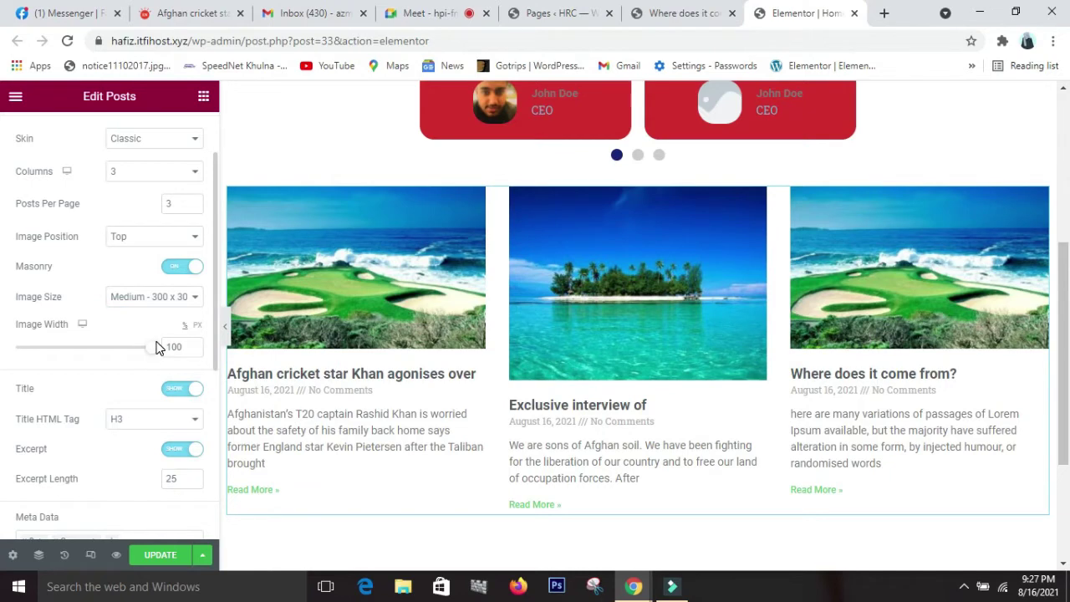
{"action": "left_click_drag", "start_coordinate": [158, 348], "coordinate": [178, 364]}
- Hide the post titles to preview the grid without them, and show them again
{"action": "scroll", "coordinate": [102, 418], "scroll_direction": "down", "scroll_amount": 1}
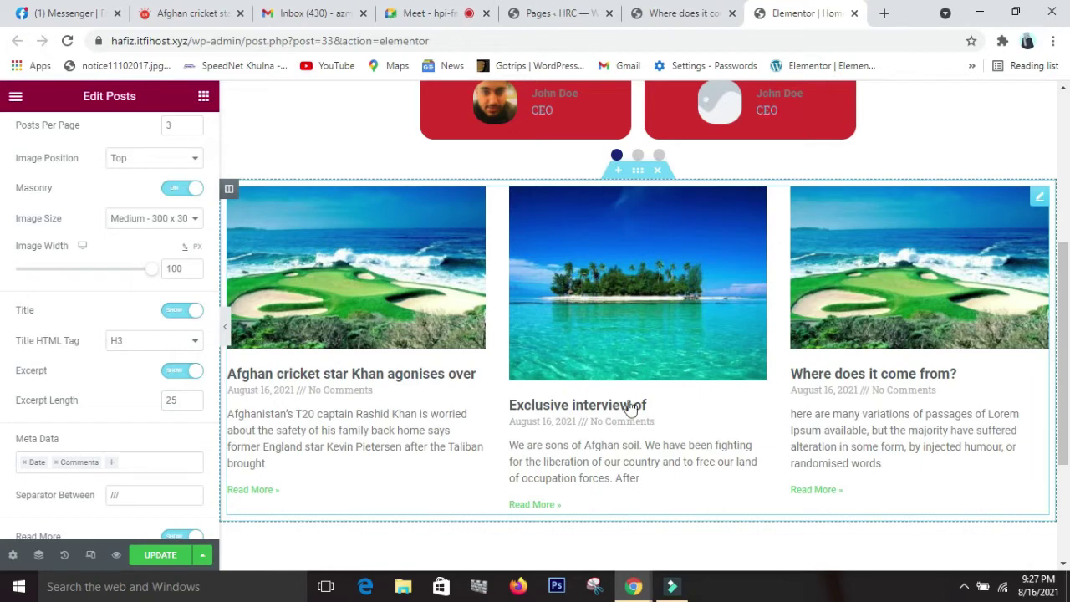
{"action": "left_click", "coordinate": [192, 311]}
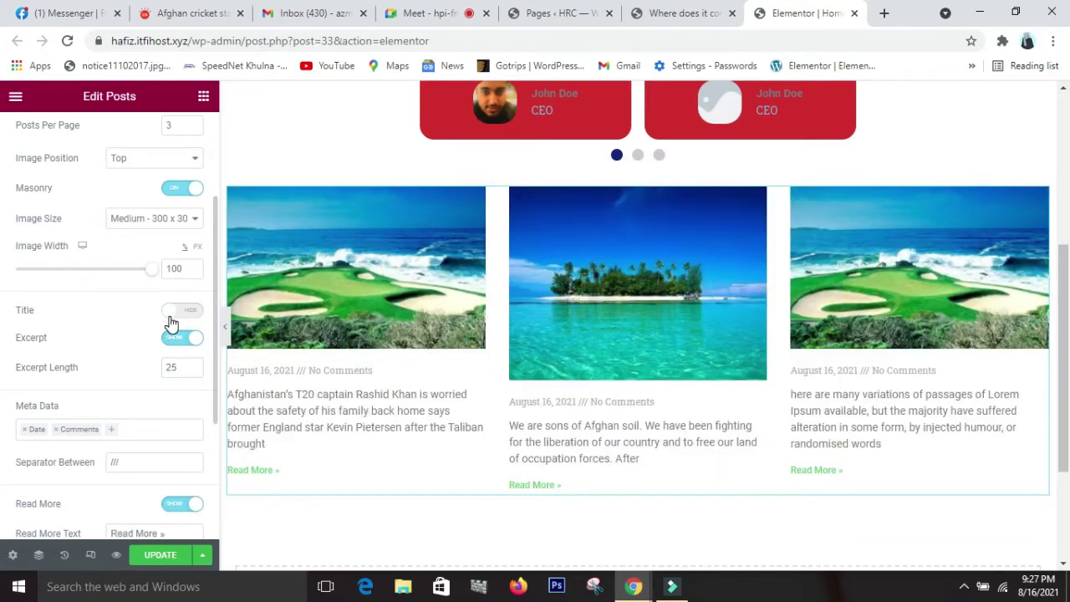
{"action": "left_click", "coordinate": [169, 318]}
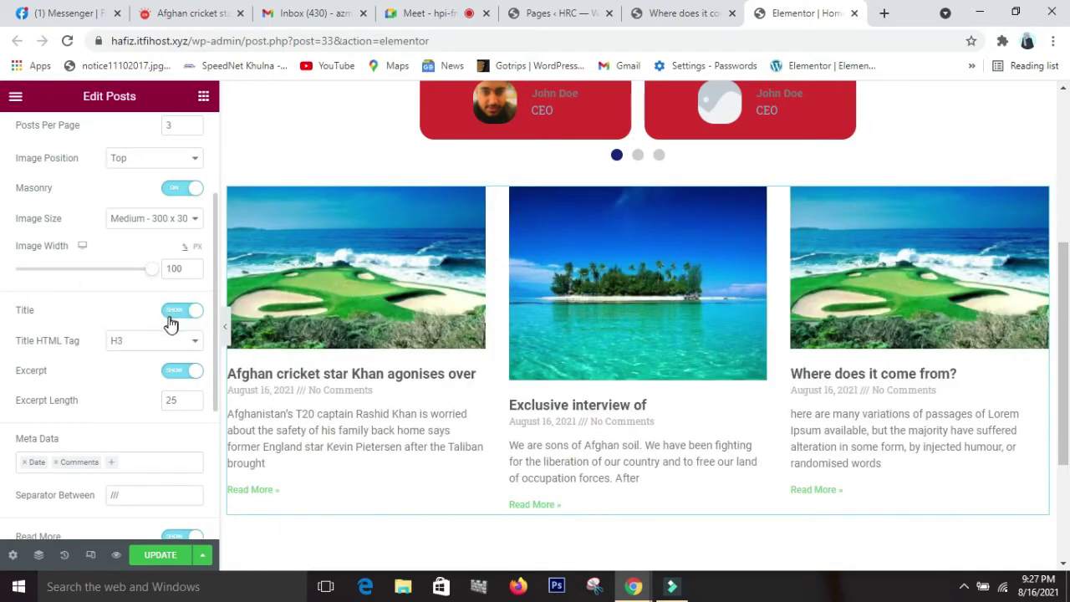
- Increase the excerpt length of the posts to 34
{"action": "scroll", "coordinate": [56, 378], "scroll_direction": "down", "scroll_amount": 1}
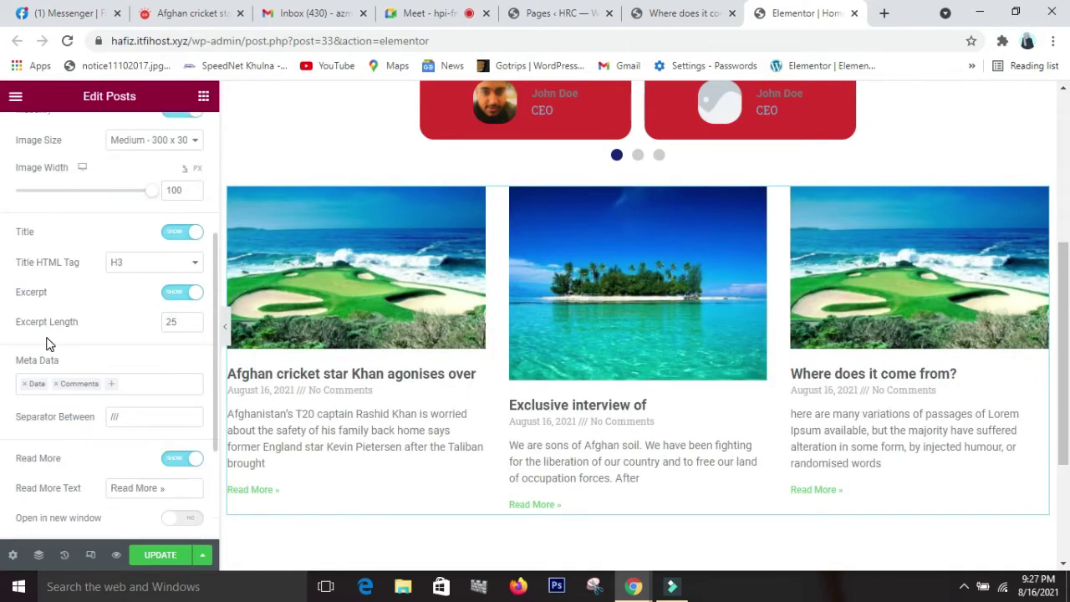
{"action": "left_click", "coordinate": [194, 322]}
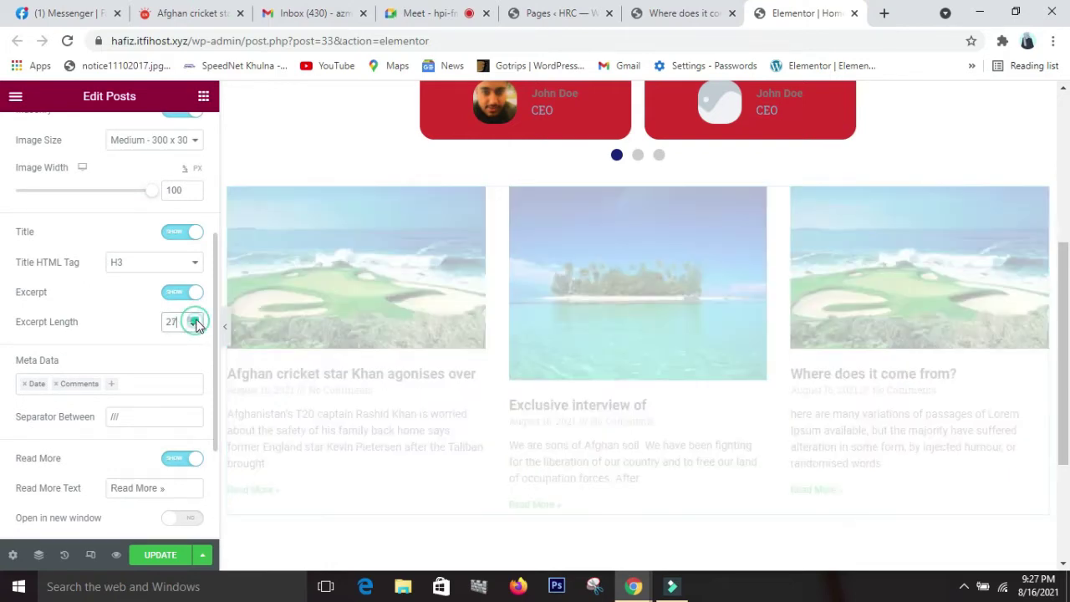
{"action": "left_click", "coordinate": [194, 322]}
{"action": "left_click", "coordinate": [194, 322]}
{"action": "left_click", "coordinate": [194, 322]}
{"action": "left_click", "coordinate": [194, 322]}
{"action": "left_click", "coordinate": [194, 322]}
{"action": "left_click", "coordinate": [194, 322]}
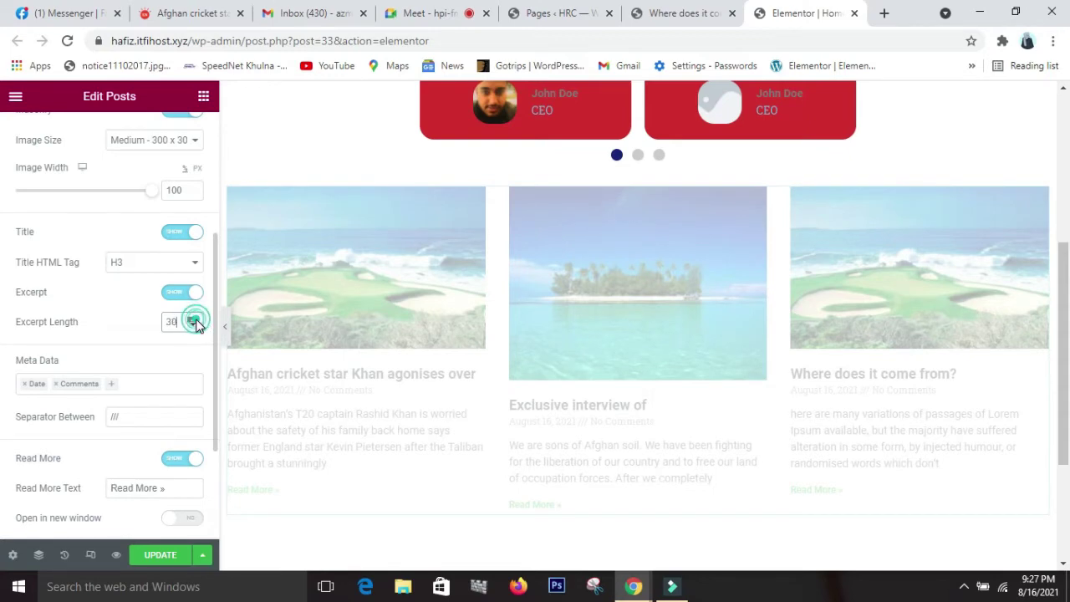
{"action": "left_click", "coordinate": [194, 322]}
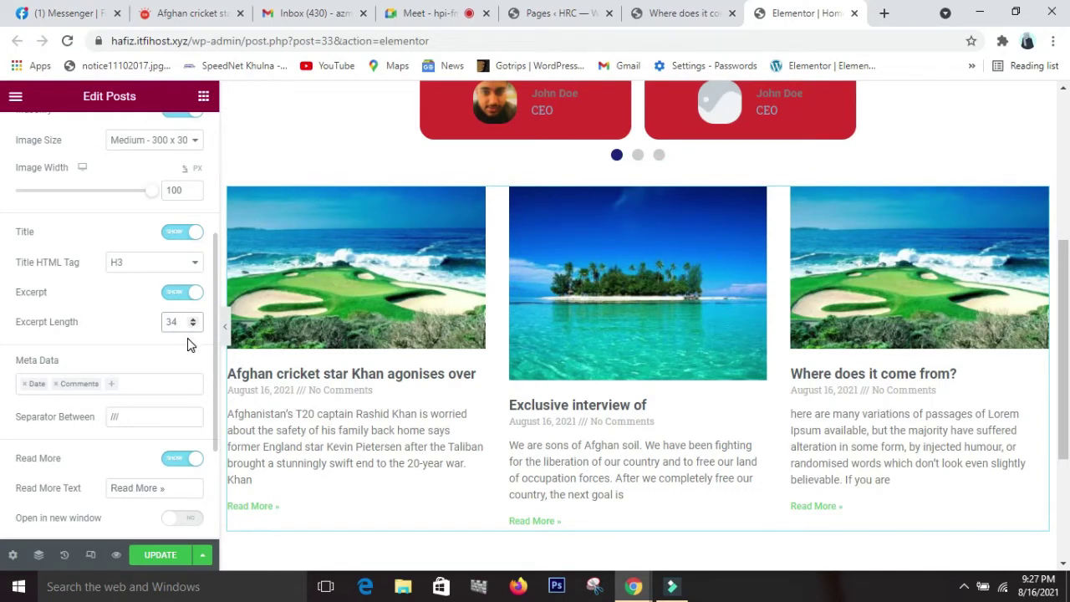
- Add Time to the meta data displayed under the post titles, keeping the Read More link shown
{"action": "scroll", "coordinate": [188, 343], "scroll_direction": "down", "scroll_amount": 1}
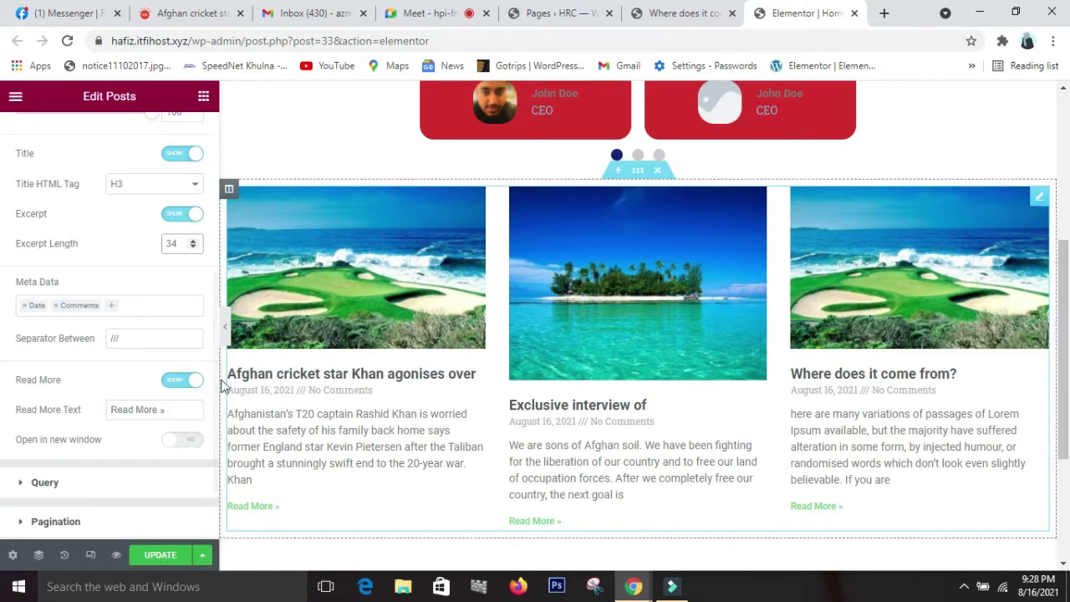
{"action": "left_click", "coordinate": [185, 379]}
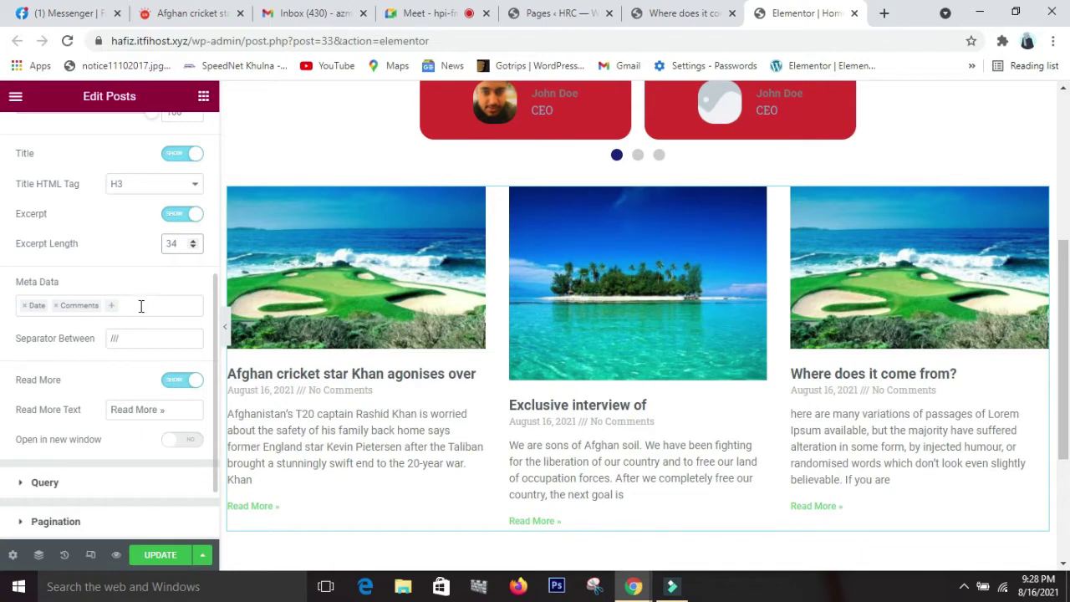
{"action": "left_click", "coordinate": [152, 304]}
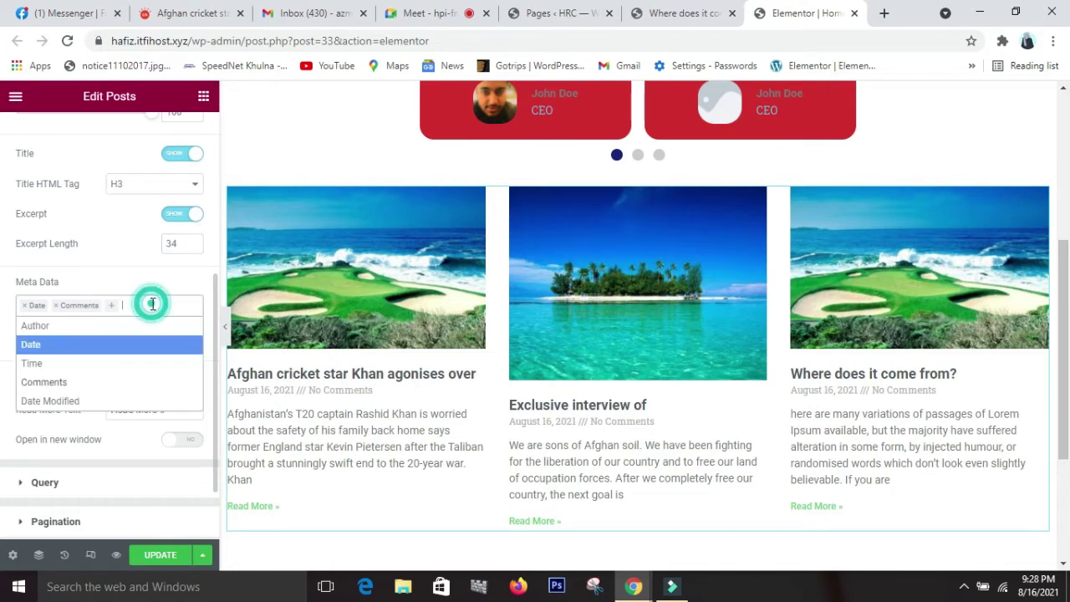
{"action": "left_click", "coordinate": [124, 364]}
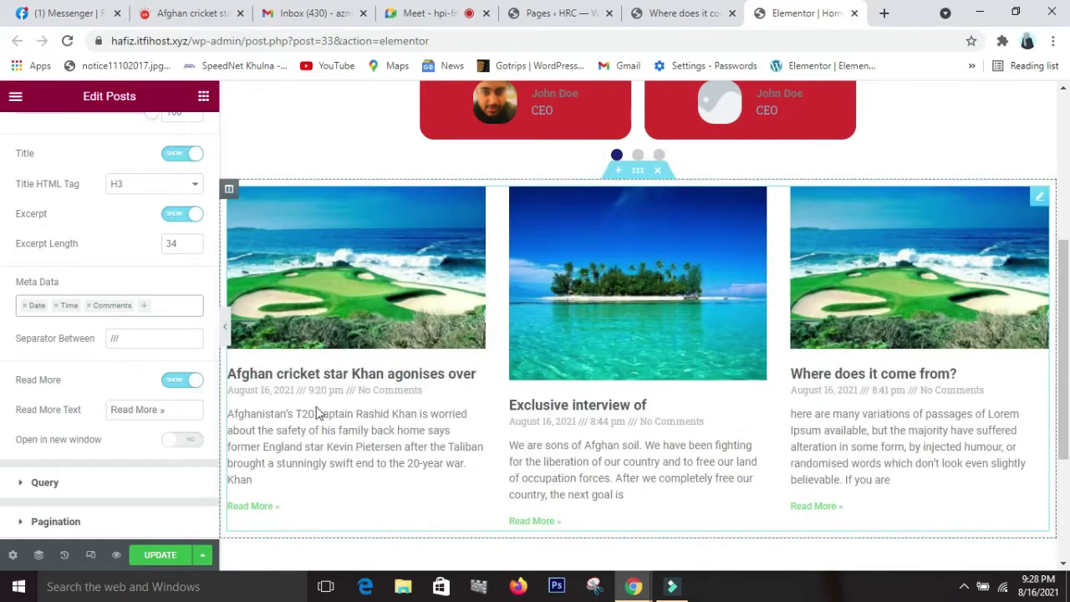
- Try adding Date Modified to the posts' meta data, and remove it again
{"action": "left_click", "coordinate": [146, 316]}
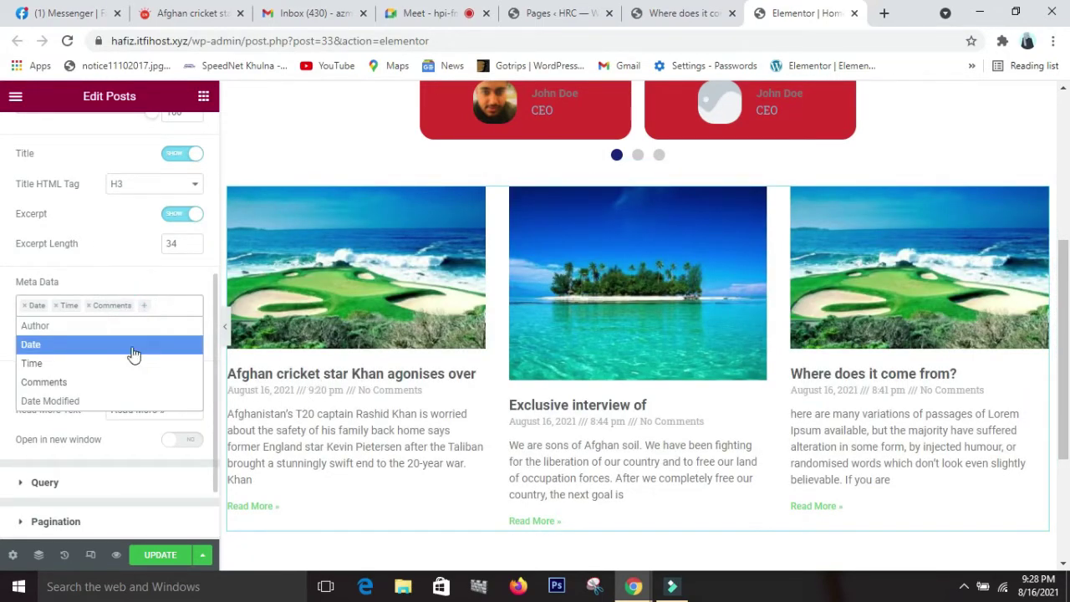
{"action": "left_click", "coordinate": [117, 402]}
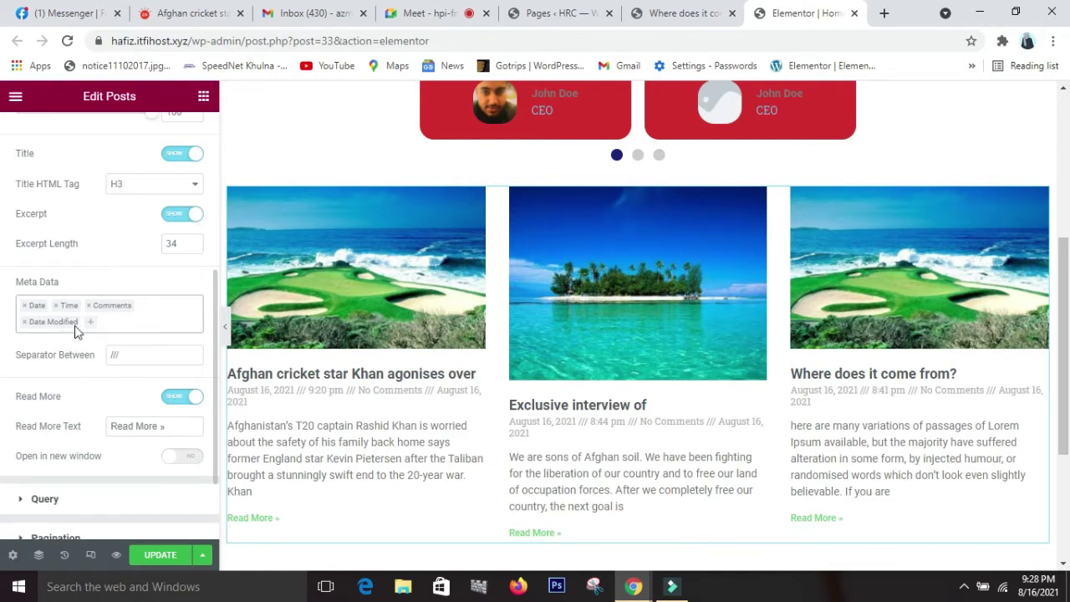
{"action": "left_click", "coordinate": [25, 323]}
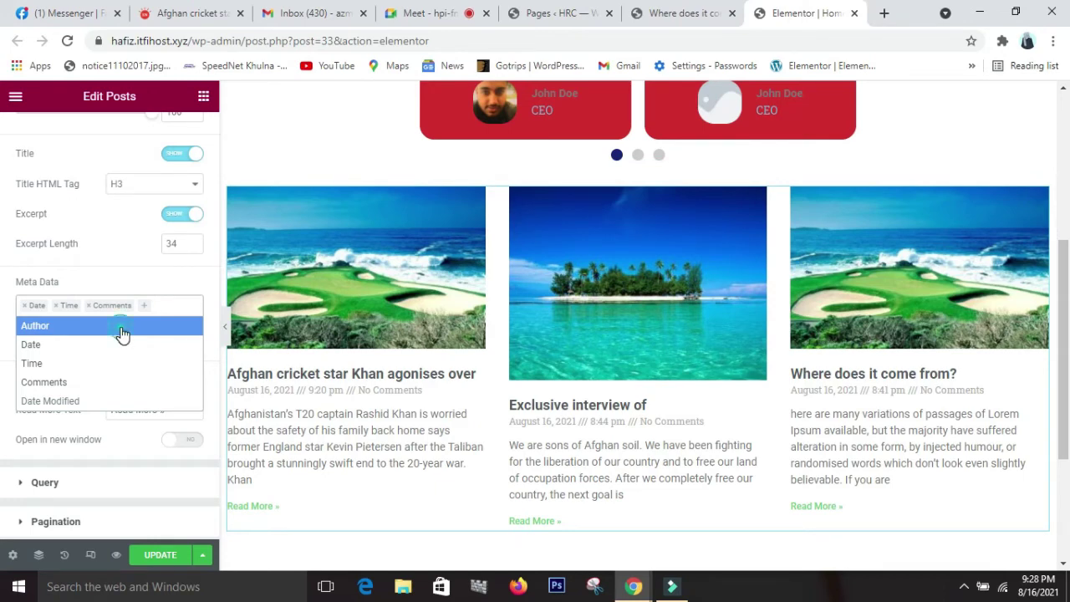
- Add Author to the posts' meta data and close the list of meta data options
{"action": "left_click", "coordinate": [122, 330]}
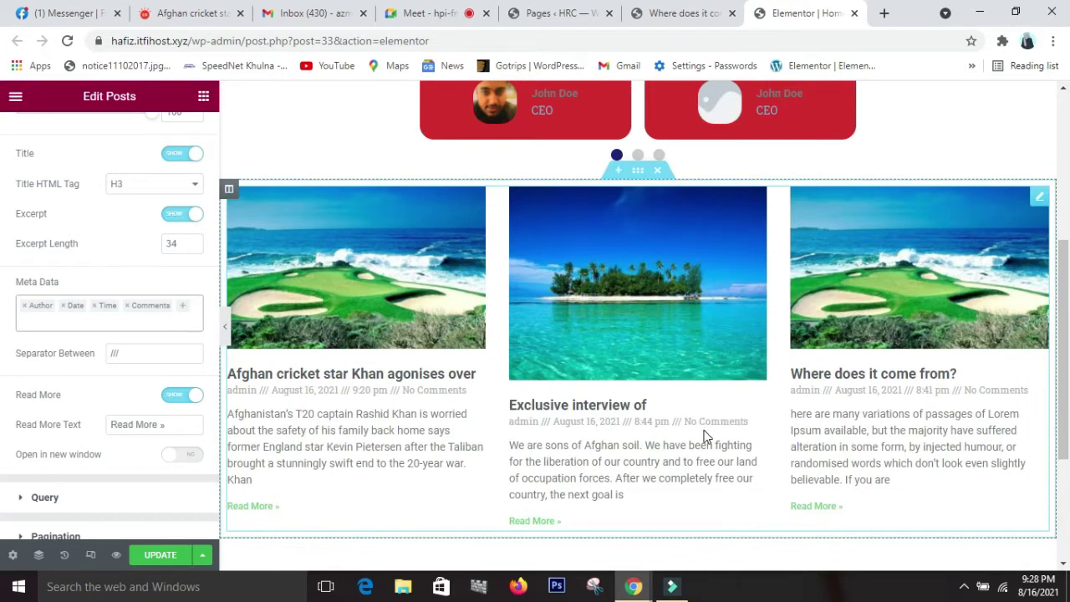
{"action": "left_click", "coordinate": [121, 325]}
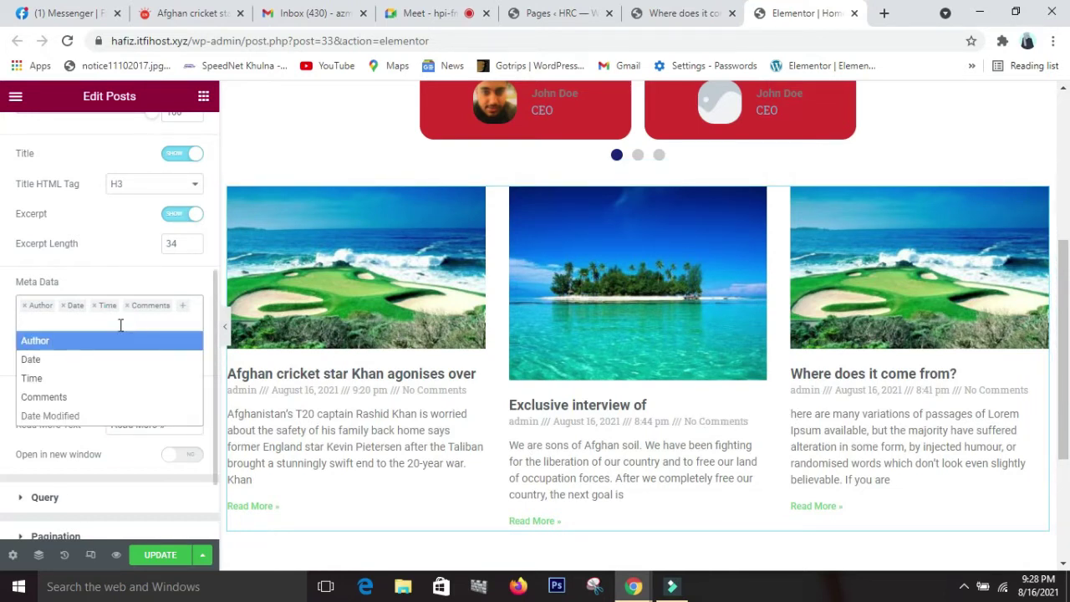
{"action": "left_click", "coordinate": [95, 244]}
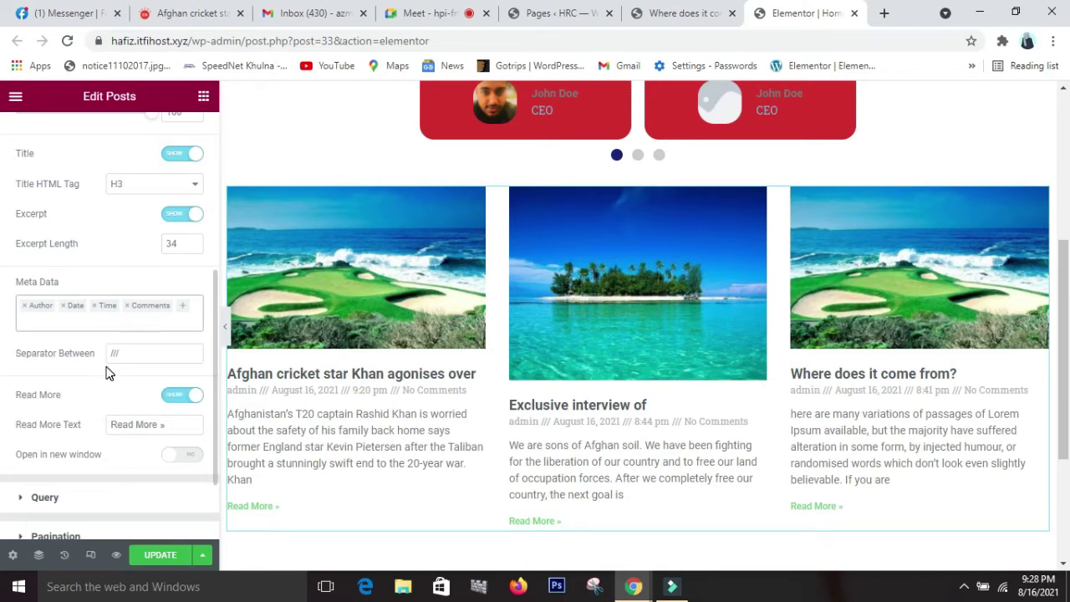
- Try a longer row of slashes as the meta data separator, and shorten it to a single "/"
{"action": "left_click", "coordinate": [118, 361]}
{"action": "type", "text": "///"}
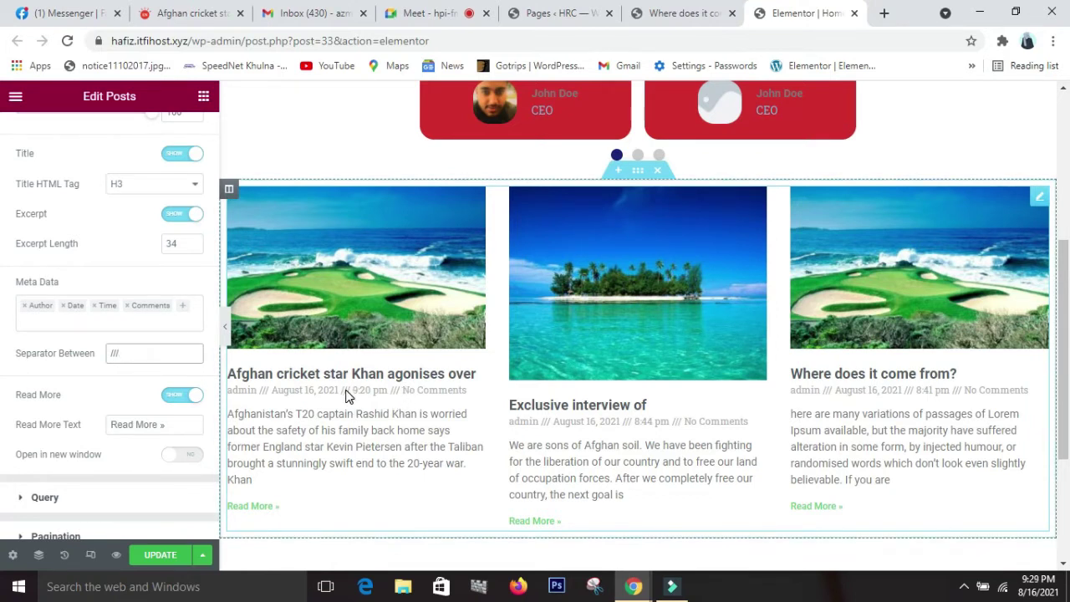
{"action": "left_click", "coordinate": [131, 353]}
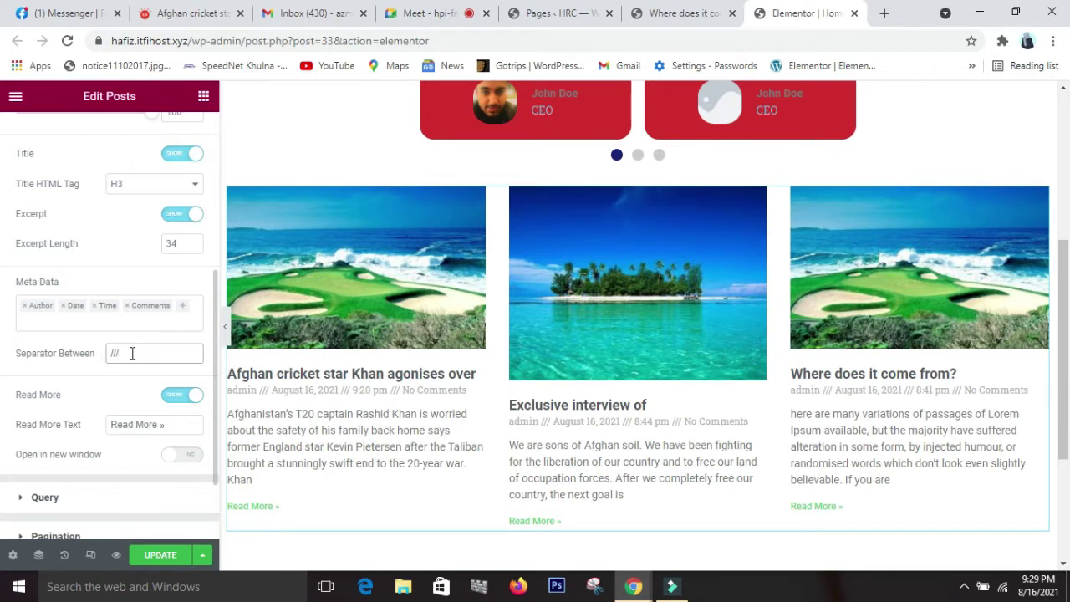
{"action": "type", "text": "/////"}
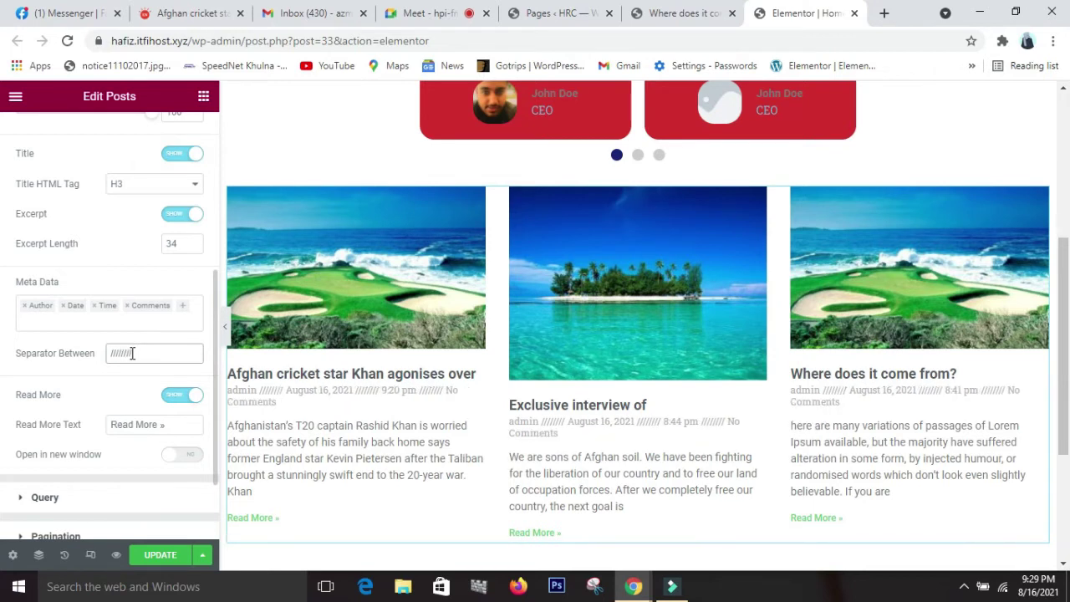
{"action": "key", "text": "BackSpace"}
{"action": "key", "text": "BackSpace"}
{"action": "key", "text": "BackSpace"}
{"action": "key", "text": "BackSpace"}
{"action": "key", "text": "BackSpace"}
{"action": "key", "text": "BackSpace"}
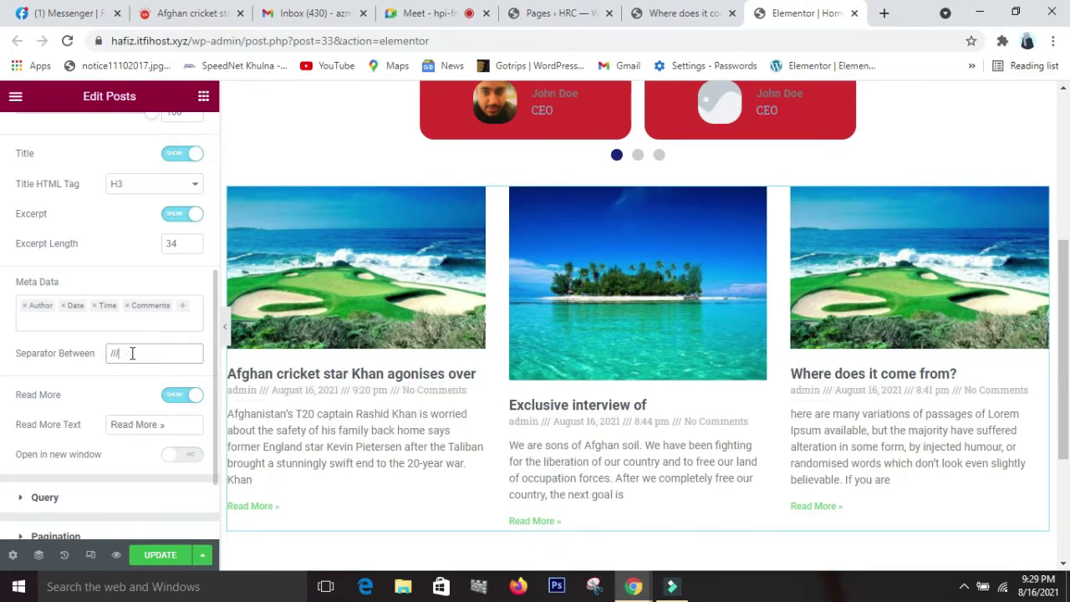
{"action": "key", "text": "BackSpace"}
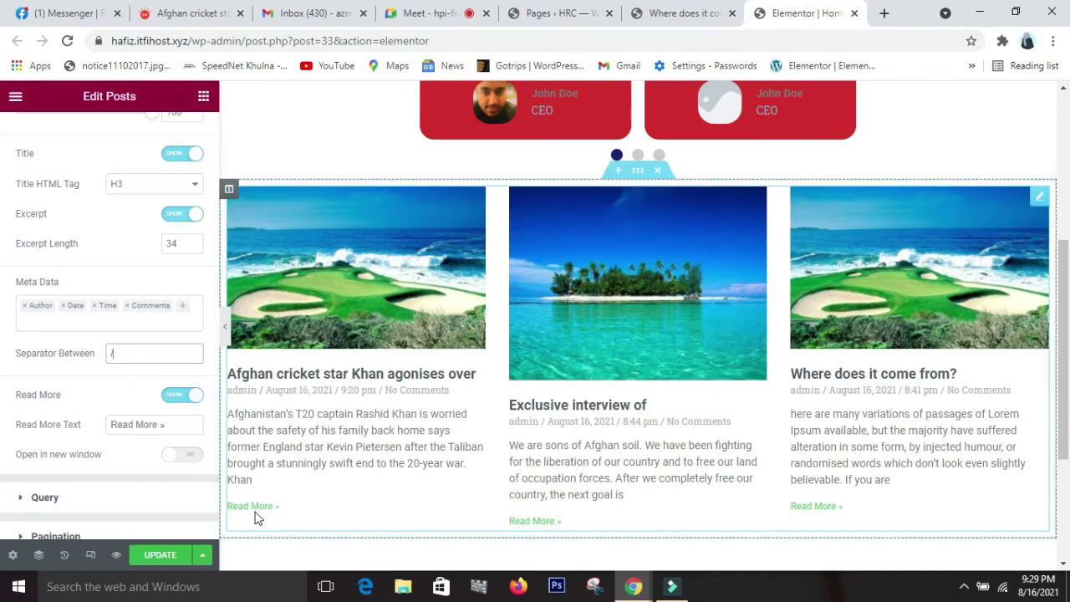
- Toggle the Read More link off and back on, and set it to open in a new window
{"action": "left_click", "coordinate": [170, 402]}
{"action": "left_click", "coordinate": [171, 401]}
{"action": "left_click", "coordinate": [172, 461]}
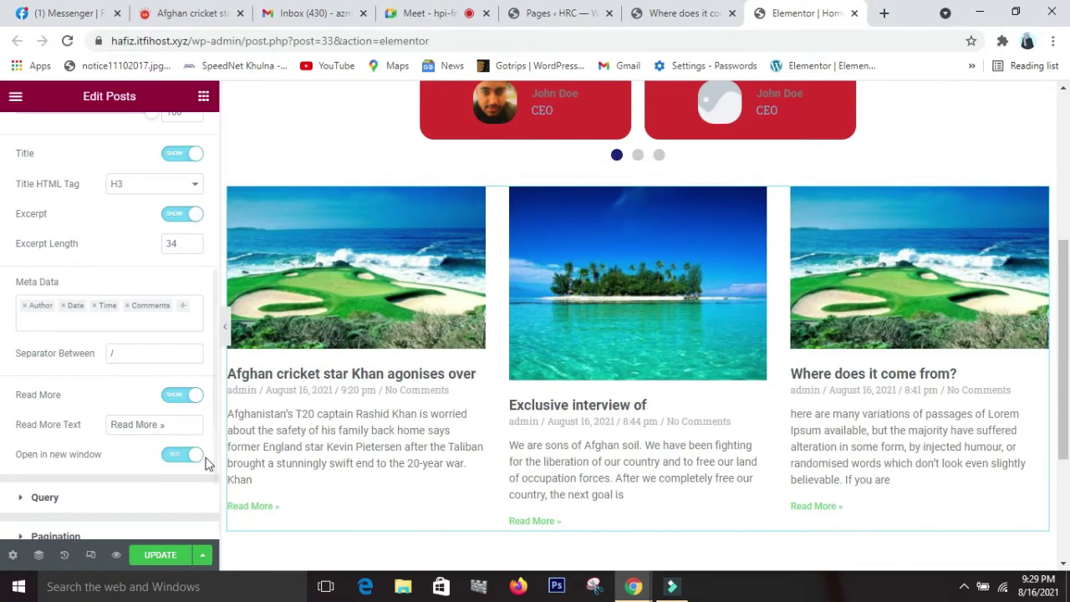
- In the Posts widget's Query settings, set Include By to Author and open the author search field
{"action": "scroll", "coordinate": [148, 473], "scroll_direction": "down", "scroll_amount": 2}
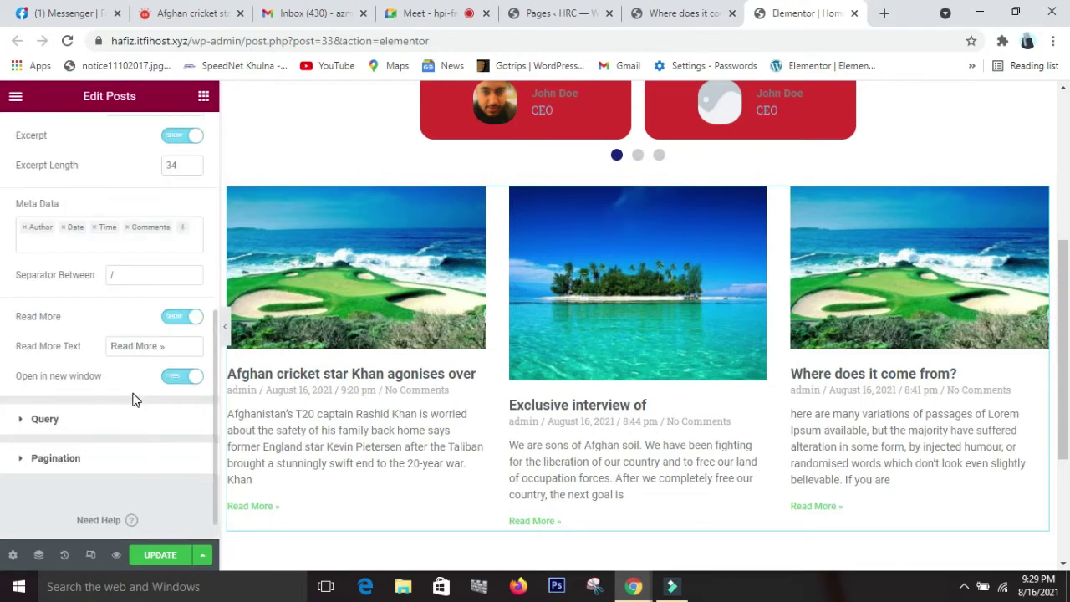
{"action": "left_click", "coordinate": [99, 419]}
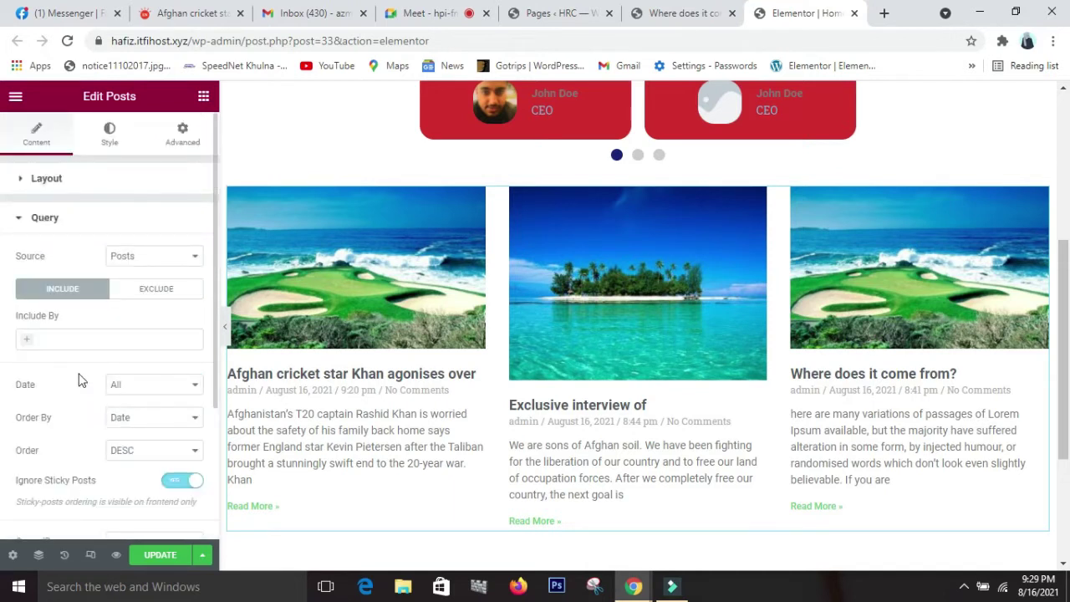
{"action": "left_click", "coordinate": [97, 337]}
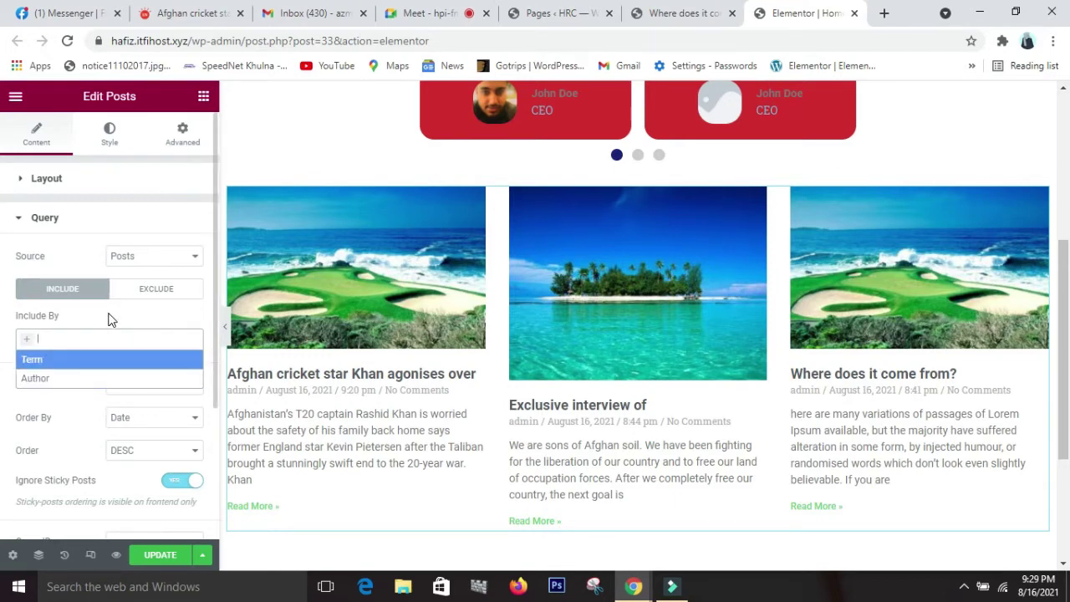
{"action": "left_click", "coordinate": [65, 380]}
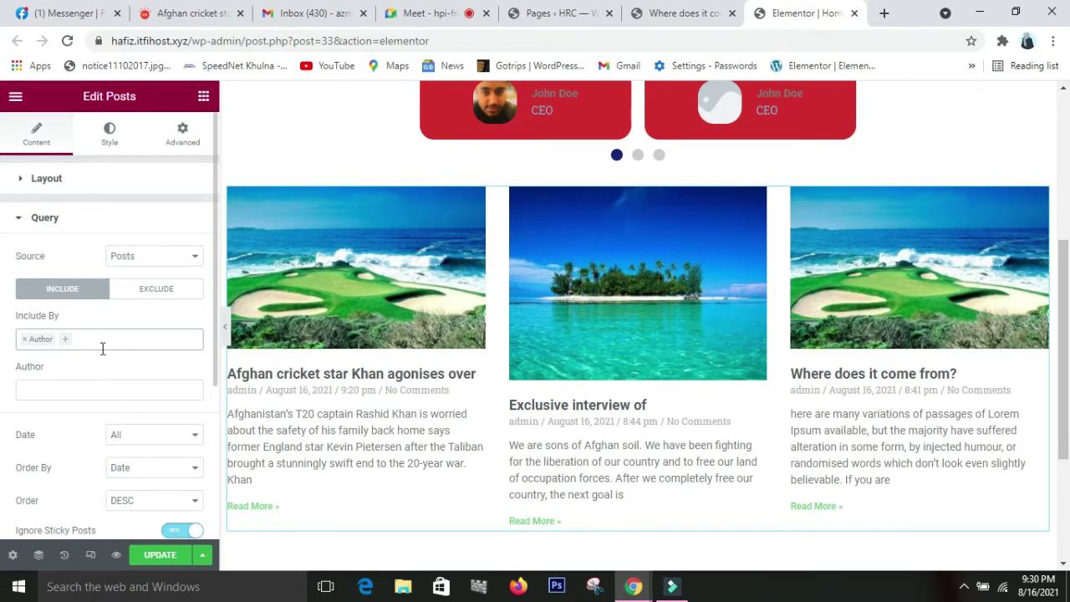
{"action": "left_click", "coordinate": [64, 393]}
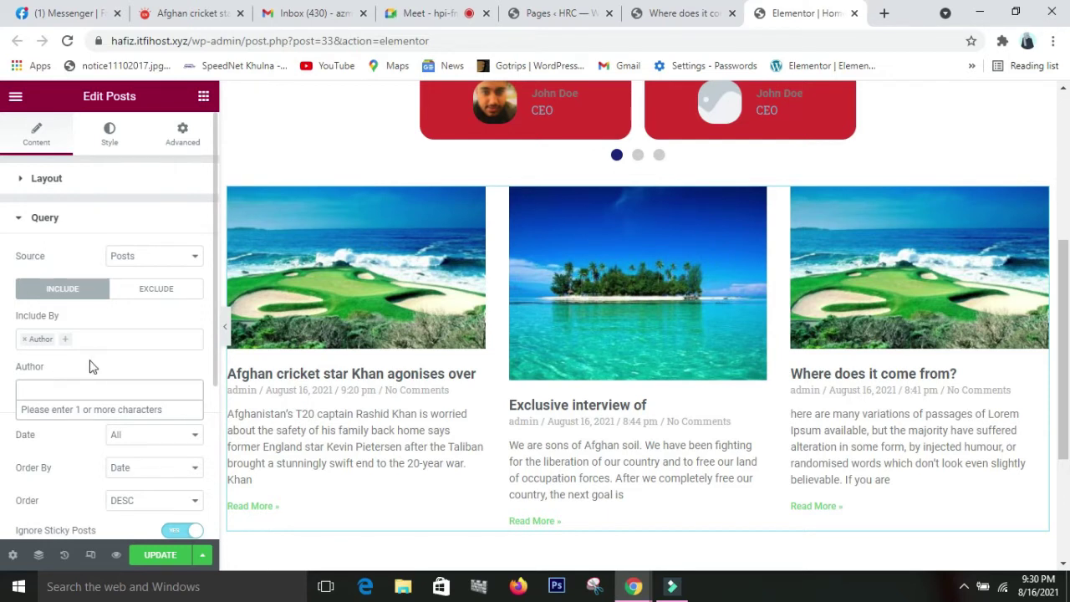
- Try adding Term as a second Include By filter, and remove it again
{"action": "left_click", "coordinate": [65, 342]}
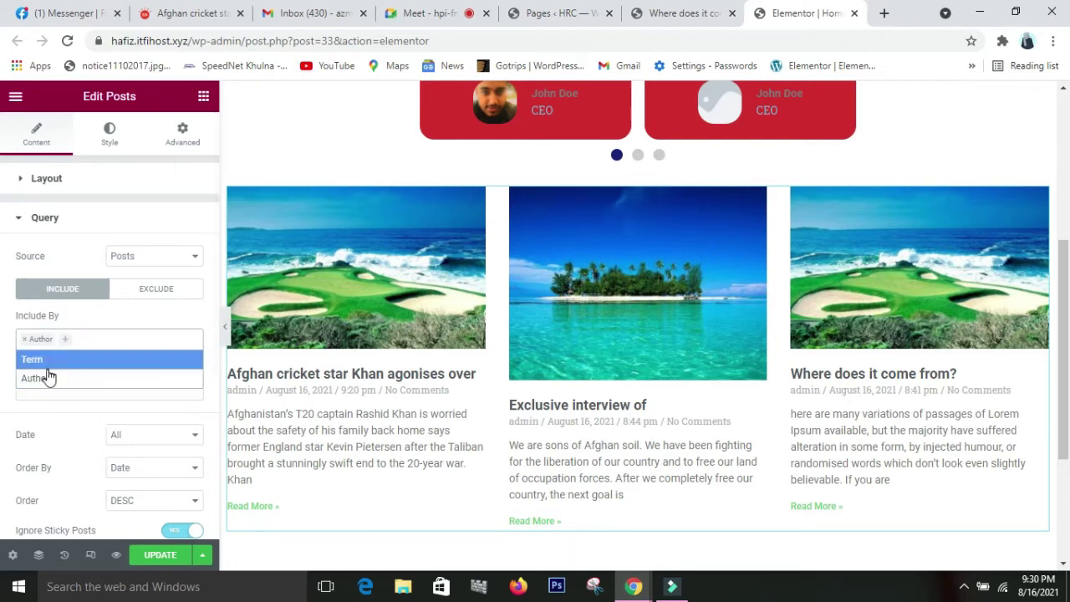
{"action": "left_click", "coordinate": [46, 364]}
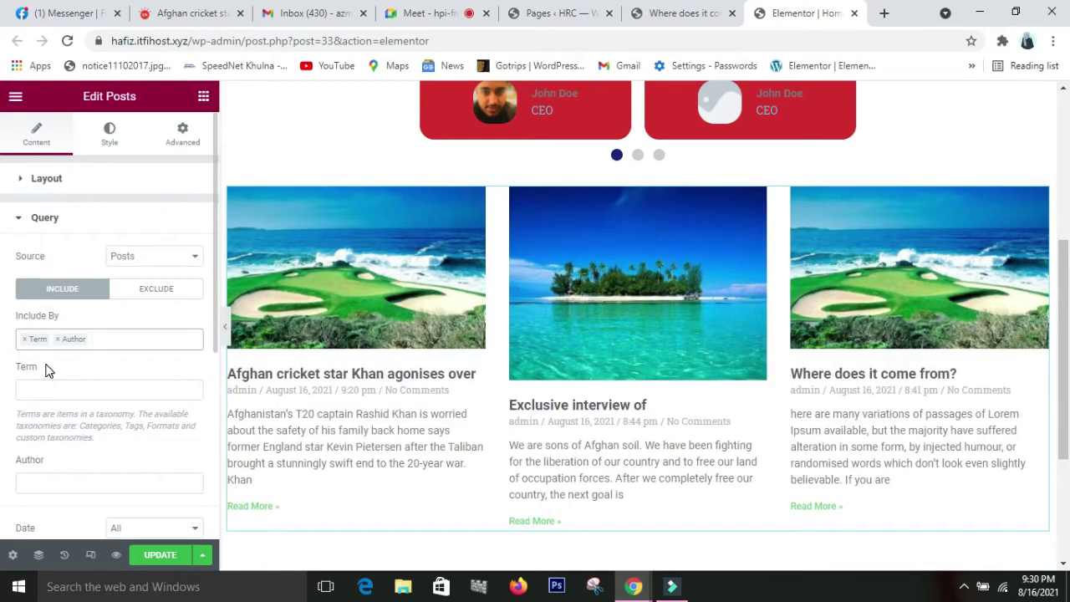
{"action": "left_click", "coordinate": [24, 339]}
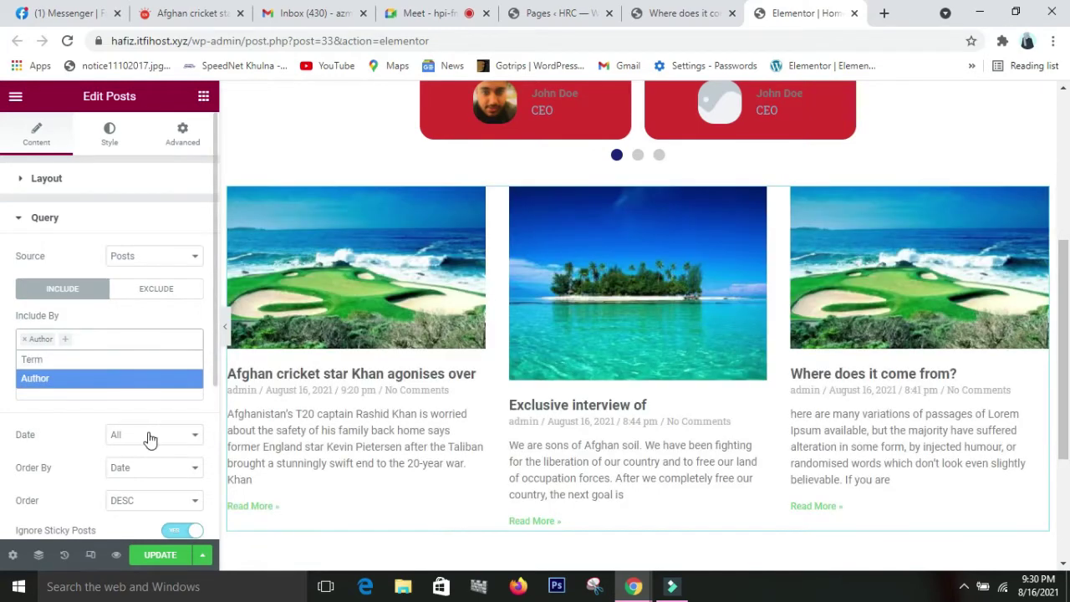
{"action": "scroll", "coordinate": [149, 435], "scroll_direction": "down", "scroll_amount": 2}
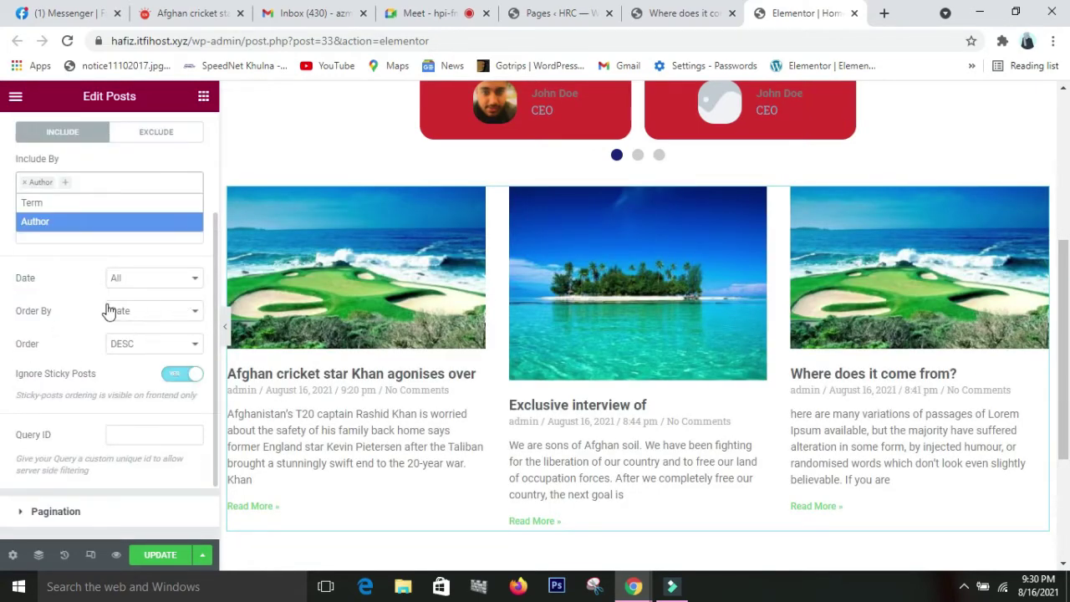
- Try the ascending order (ASC) in the Posts widget's Query settings, and set the order back to DESC
{"action": "scroll", "coordinate": [102, 308], "scroll_direction": "up", "scroll_amount": 1}
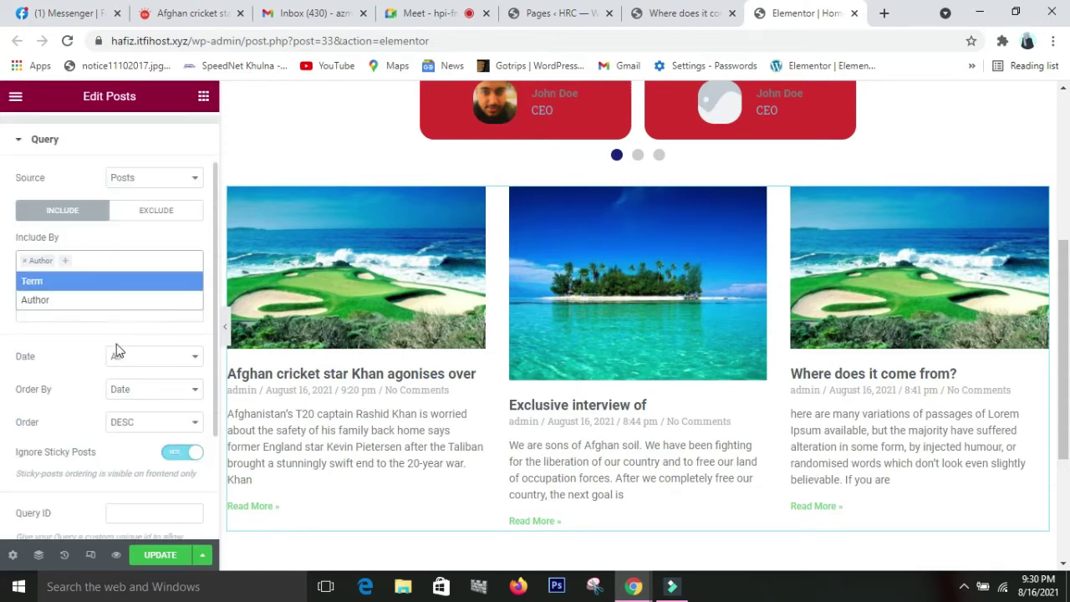
{"action": "scroll", "coordinate": [40, 430], "scroll_direction": "down", "scroll_amount": 1}
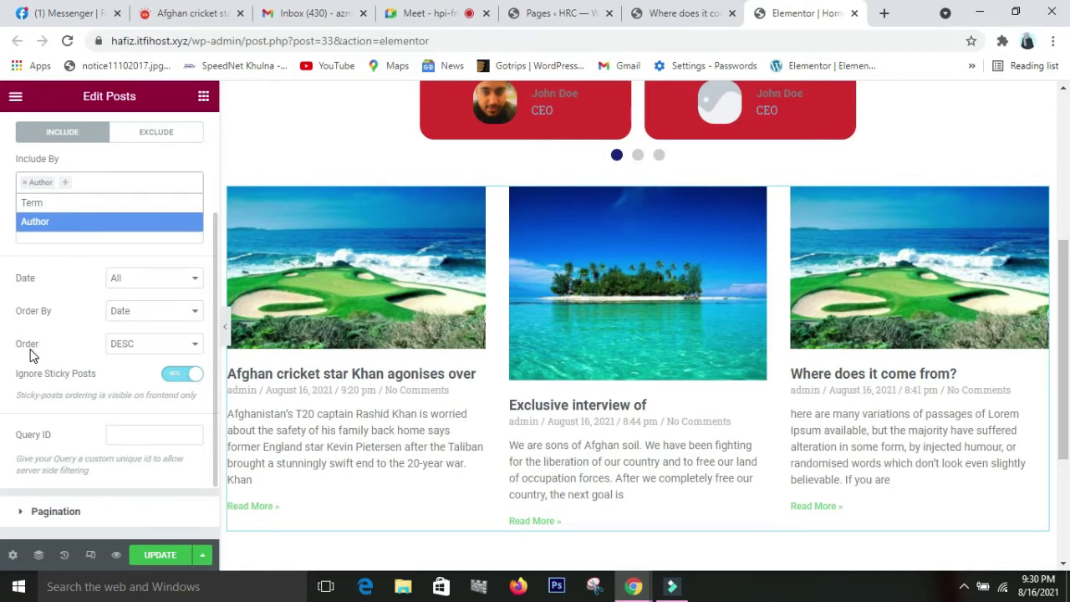
{"action": "left_click", "coordinate": [180, 277]}
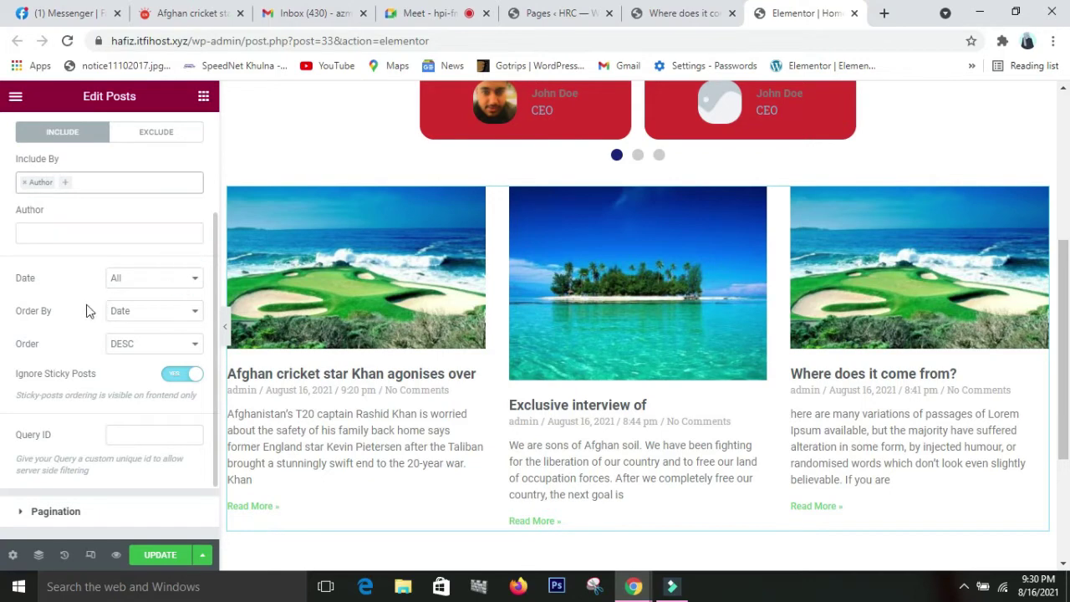
{"action": "left_click", "coordinate": [191, 343]}
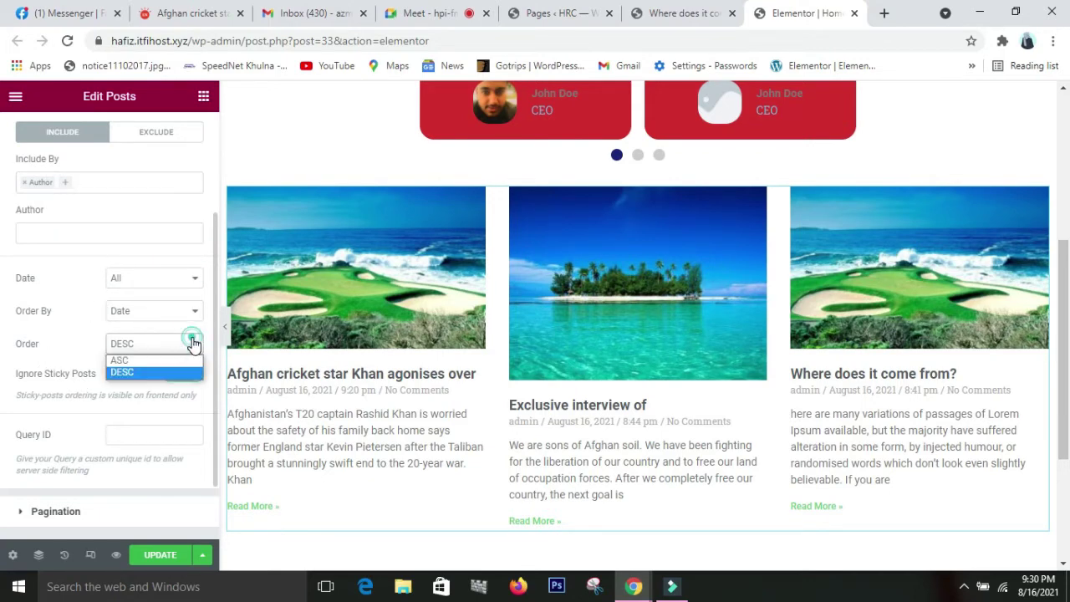
{"action": "left_click", "coordinate": [159, 361]}
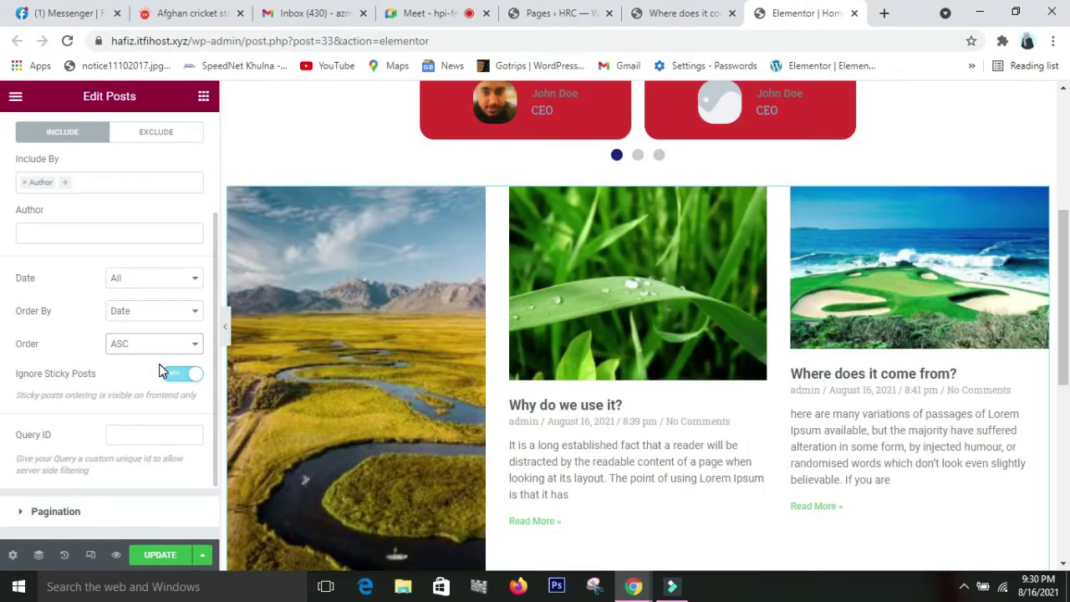
{"action": "scroll", "coordinate": [276, 413], "scroll_direction": "down", "scroll_amount": 3}
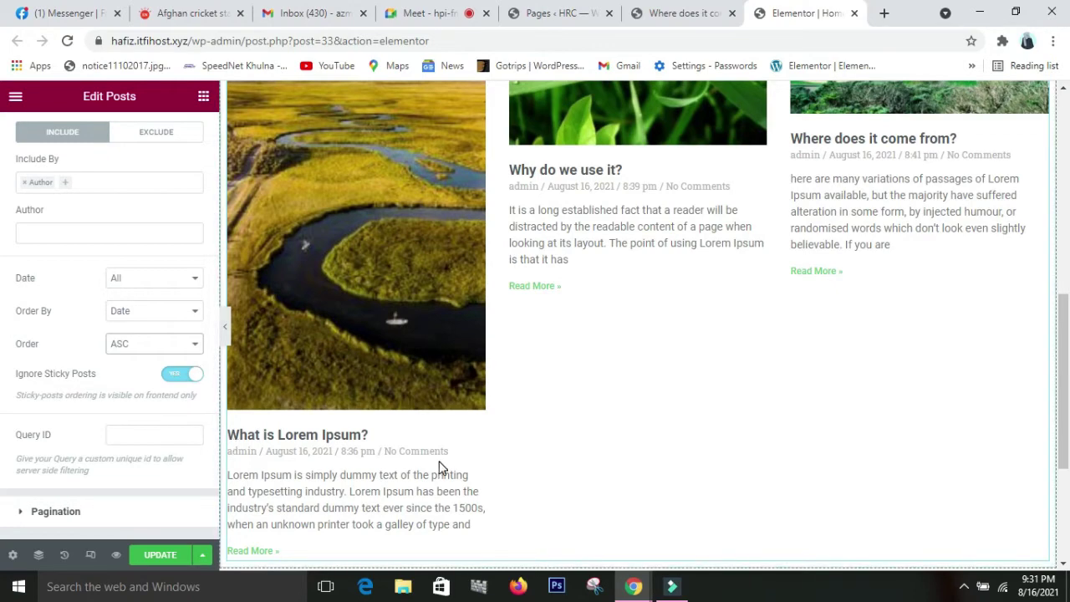
{"action": "left_click", "coordinate": [194, 347]}
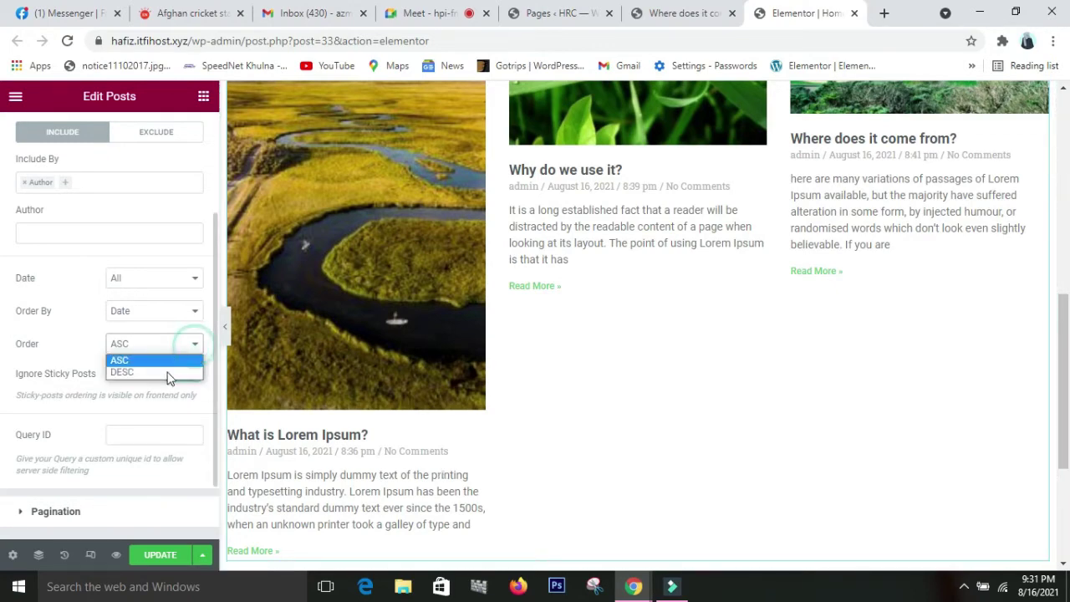
{"action": "left_click", "coordinate": [168, 378]}
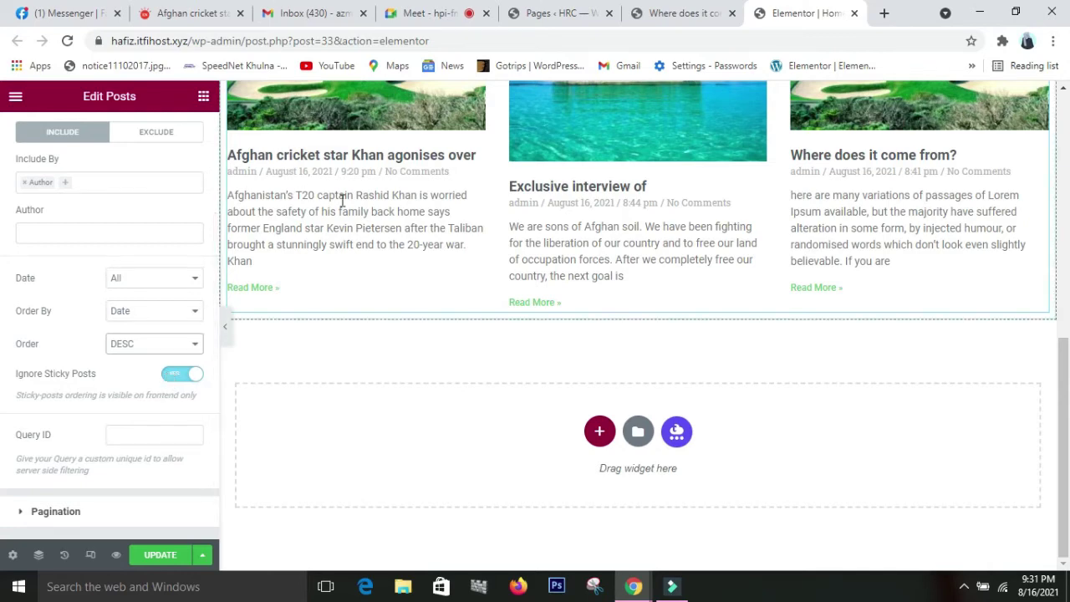
{"action": "scroll", "coordinate": [724, 259], "scroll_direction": "up", "scroll_amount": 2}
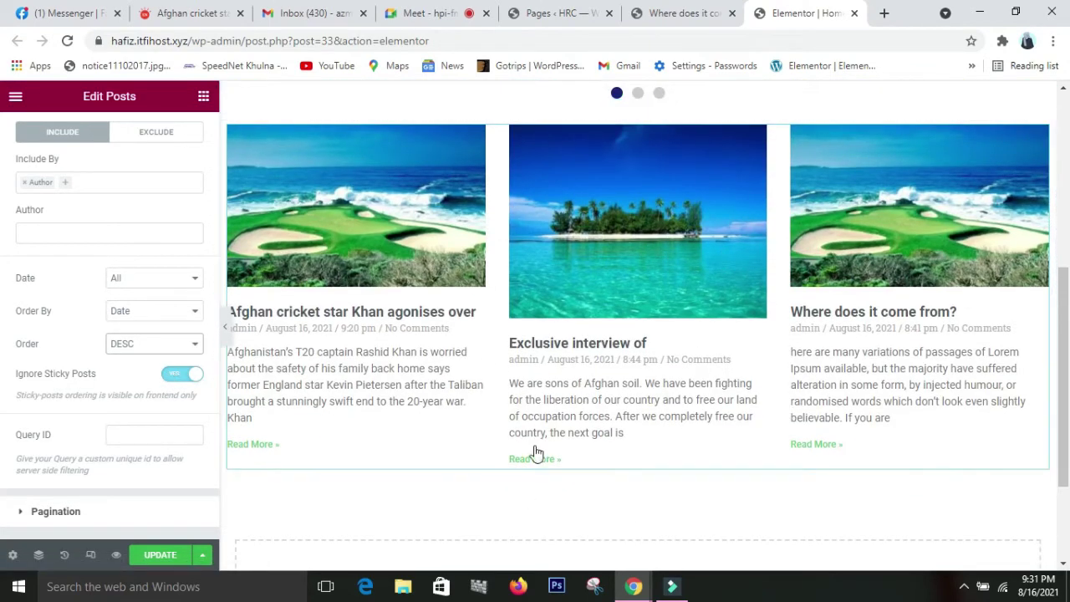
- In the Posts widget's Pagination settings, try Numbers and switch the pagination to Previous/Next
{"action": "scroll", "coordinate": [96, 435], "scroll_direction": "down", "scroll_amount": 1}
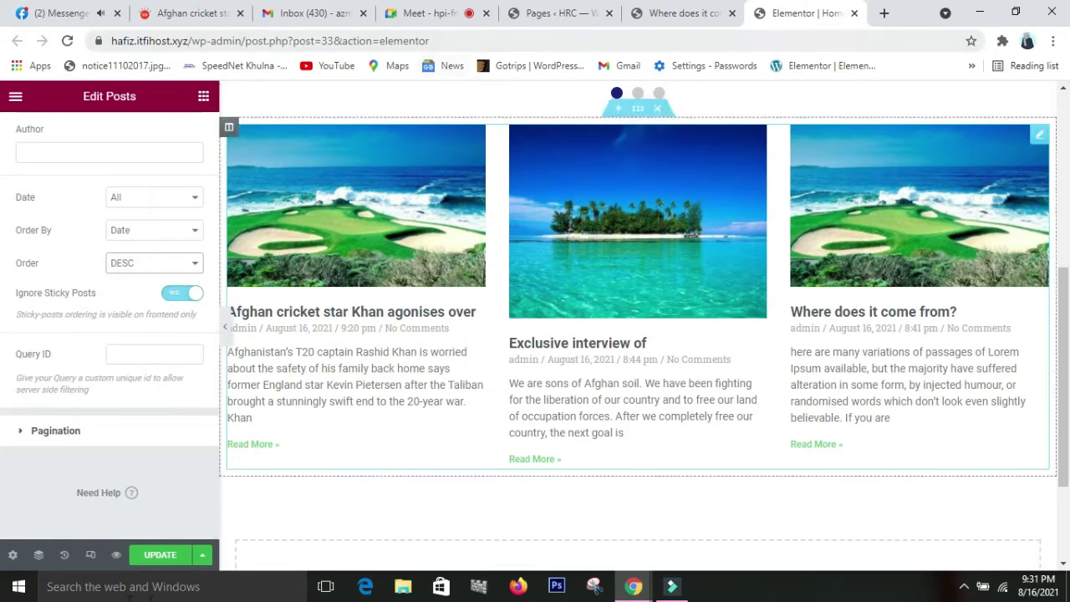
{"action": "left_click", "coordinate": [71, 433]}
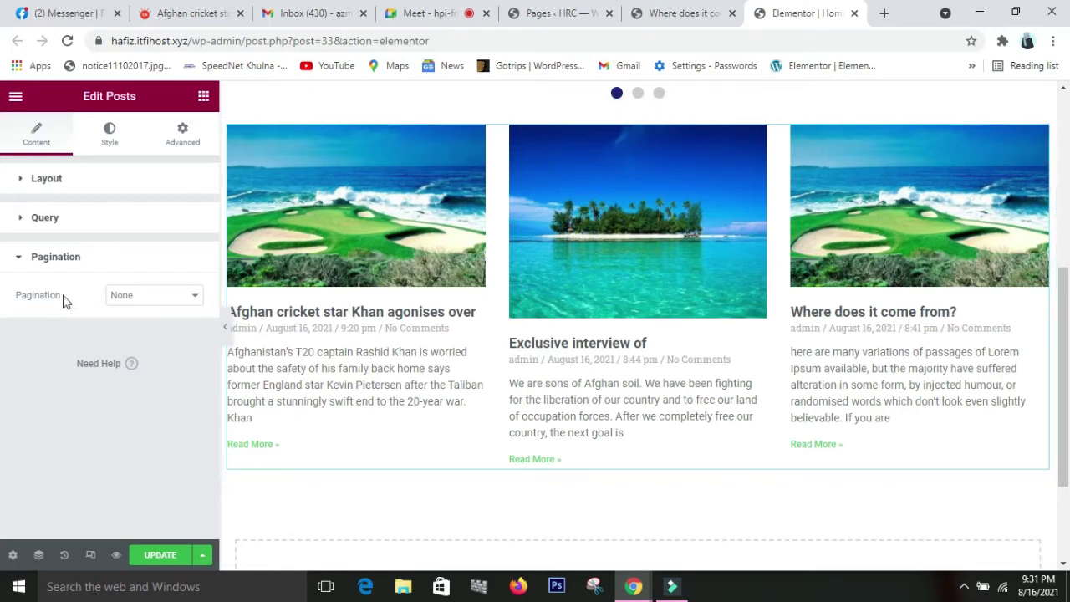
{"action": "left_click", "coordinate": [179, 294]}
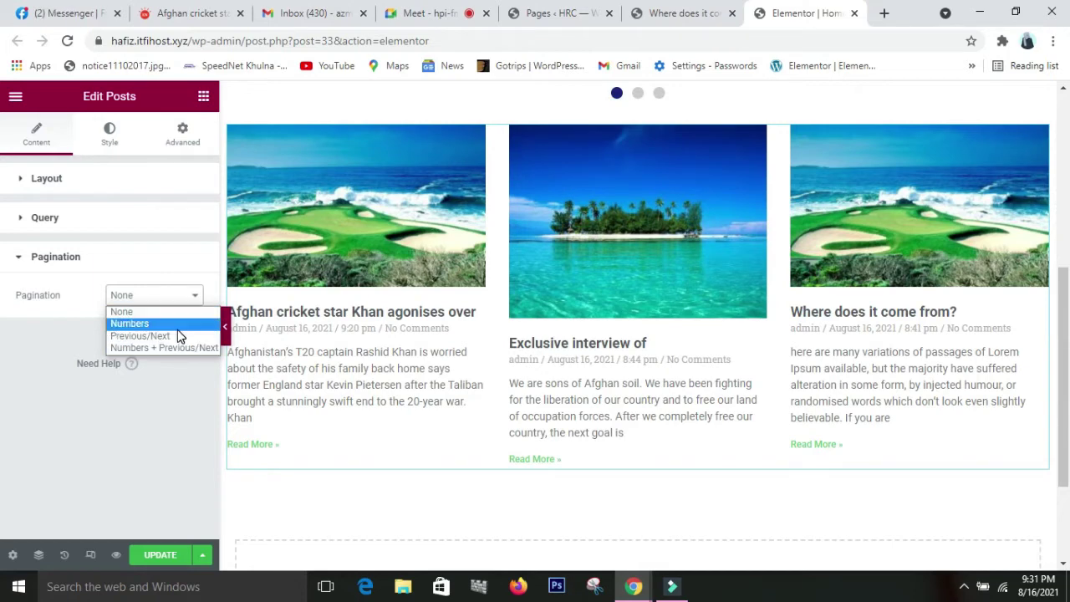
{"action": "left_click", "coordinate": [179, 324]}
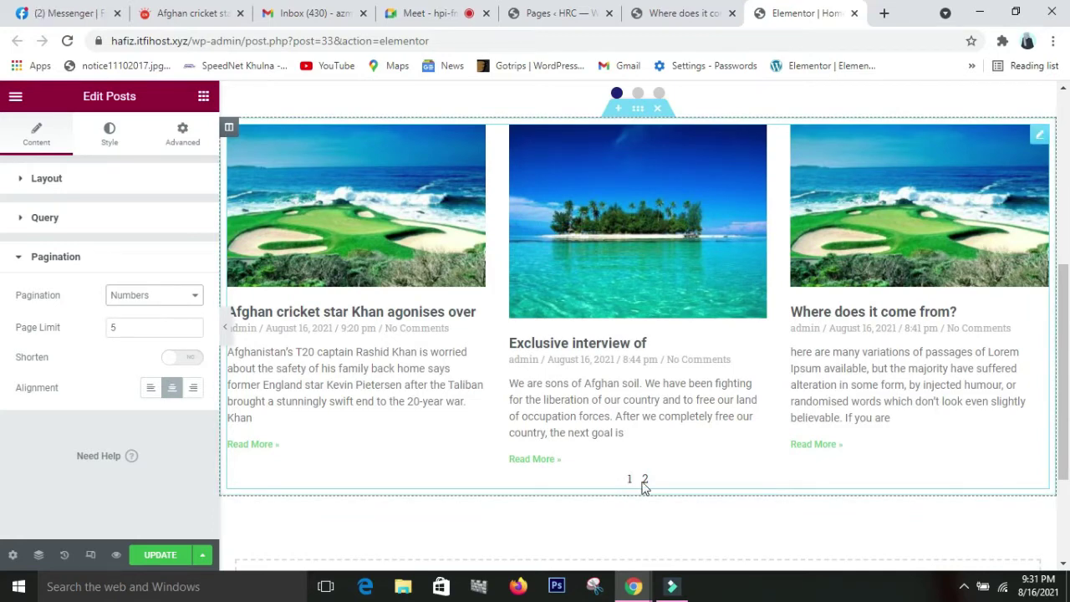
{"action": "left_click", "coordinate": [186, 302]}
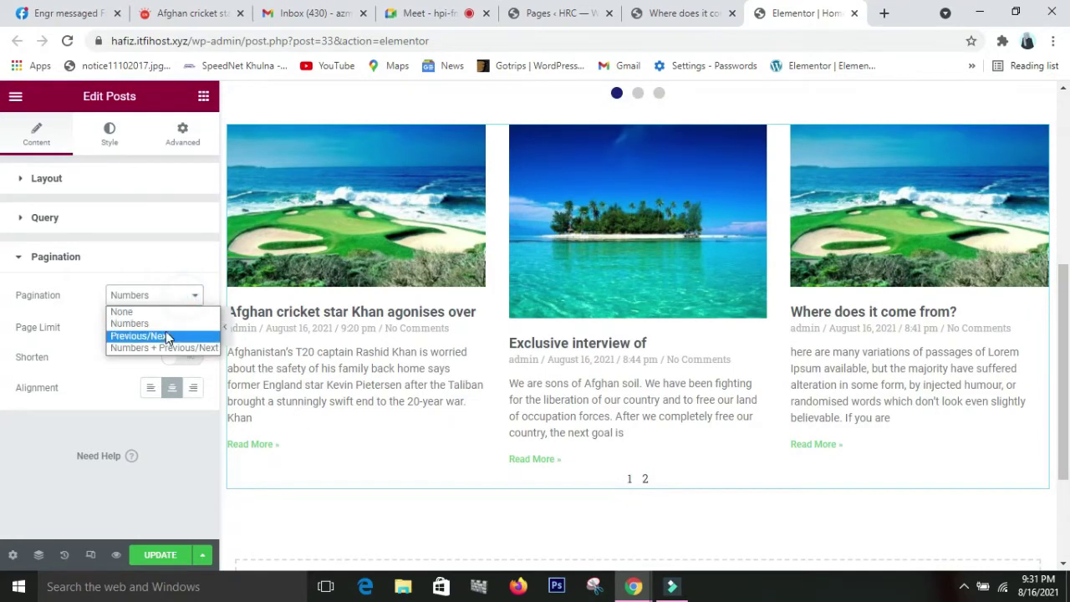
{"action": "left_click", "coordinate": [171, 335]}
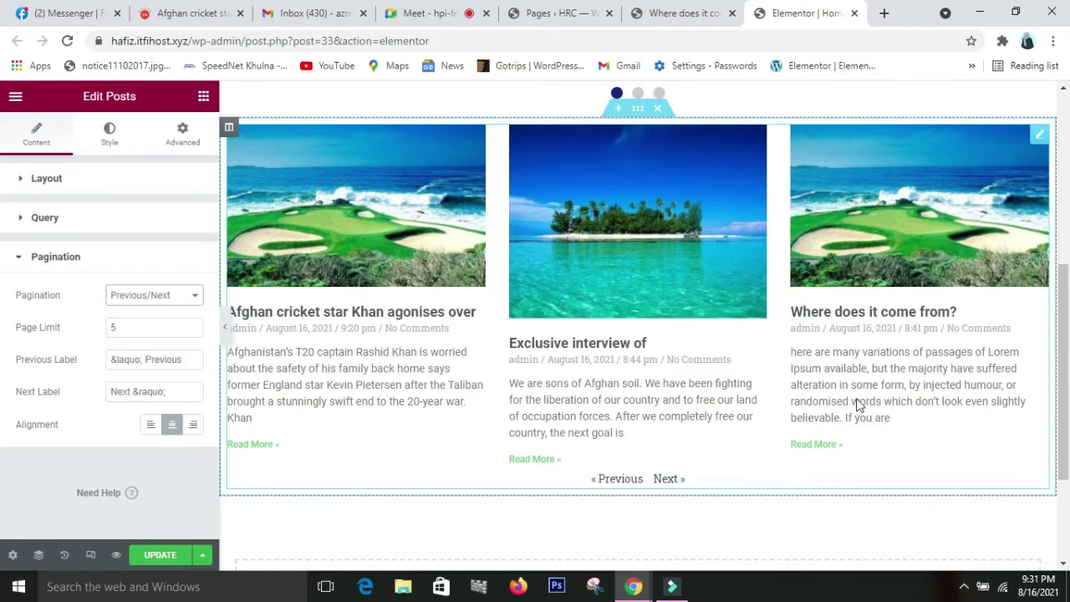
- Try the Previous link under the posts in the editor preview, and update the Home page
{"action": "left_click", "coordinate": [612, 480]}
{"action": "left_click", "coordinate": [592, 479]}
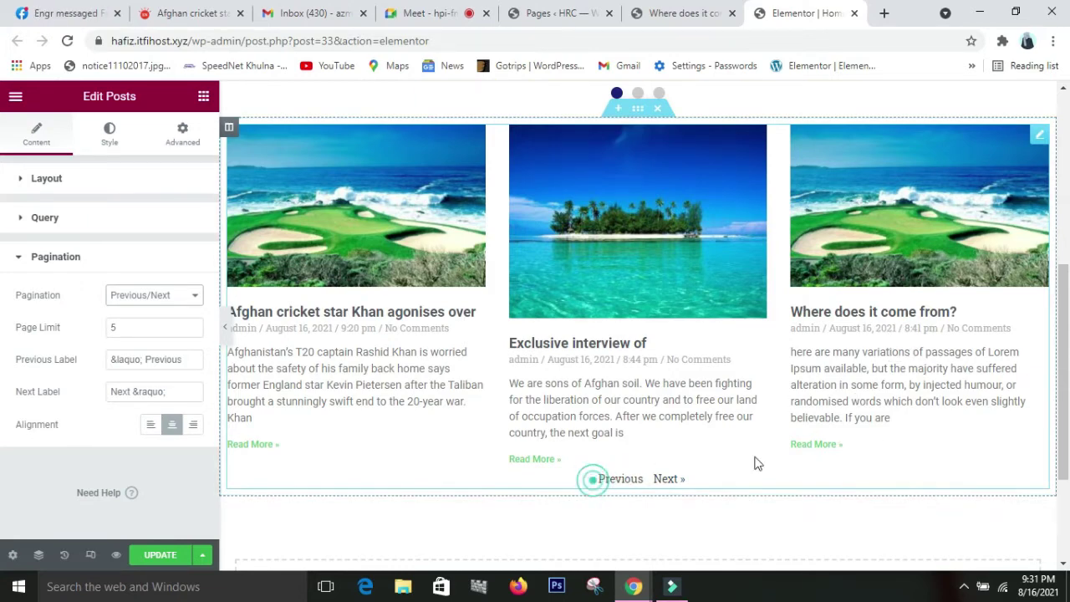
{"action": "left_click", "coordinate": [163, 564]}
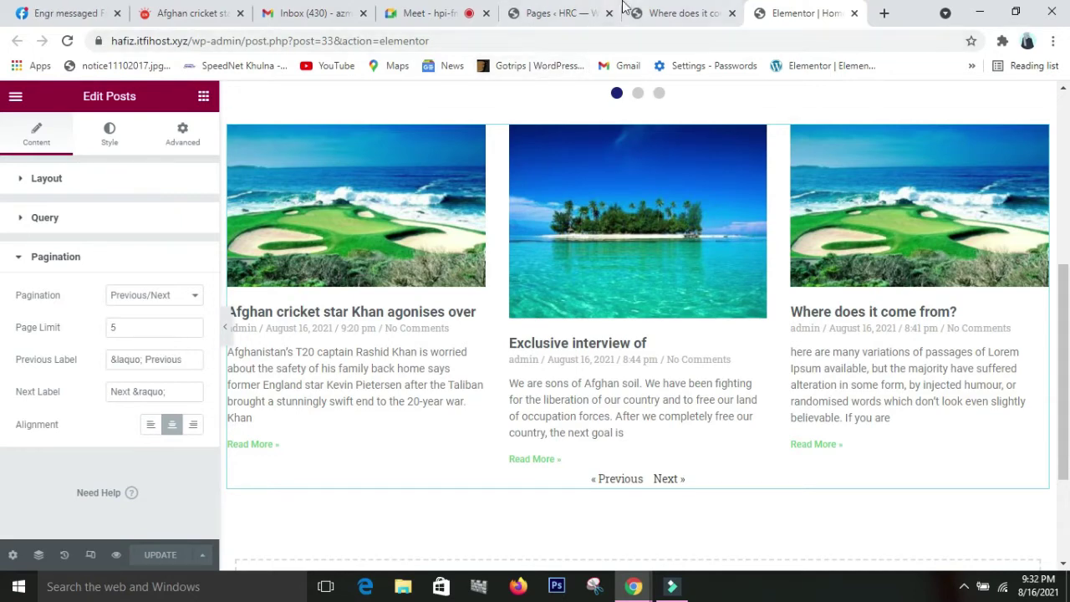
- Switch to the live site, open its Home page and examine the posts section with its pagination links
{"action": "left_click", "coordinate": [668, 13]}
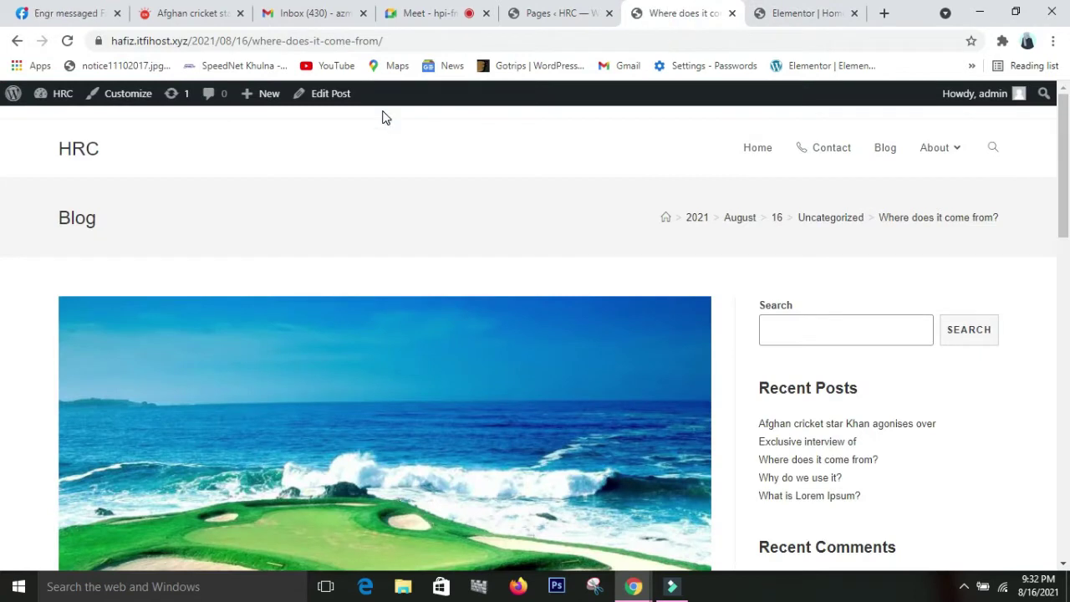
{"action": "left_click", "coordinate": [748, 151]}
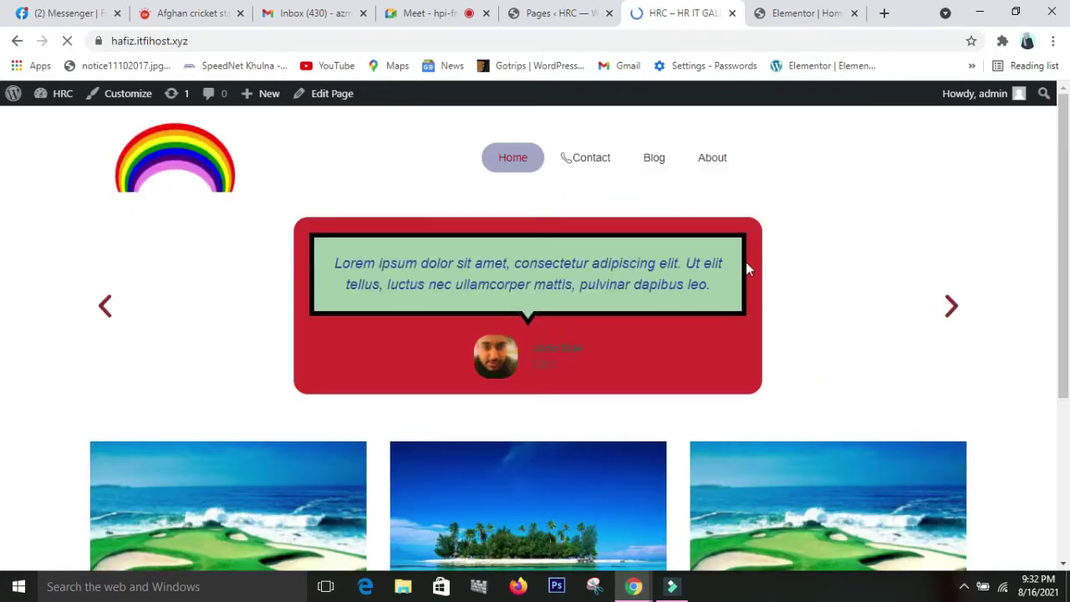
{"action": "scroll", "coordinate": [746, 266], "scroll_direction": "down", "scroll_amount": 2}
{"action": "scroll", "coordinate": [748, 268], "scroll_direction": "down", "scroll_amount": 1}
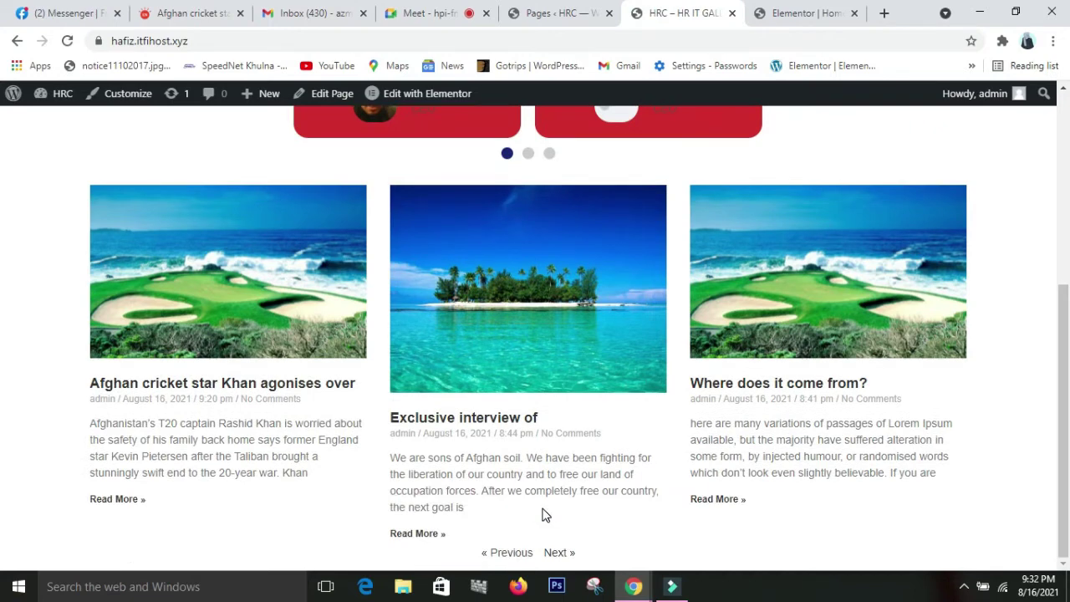
- Go to the next page of posts on the live Home page and look through the posts there
{"action": "left_click", "coordinate": [562, 553]}
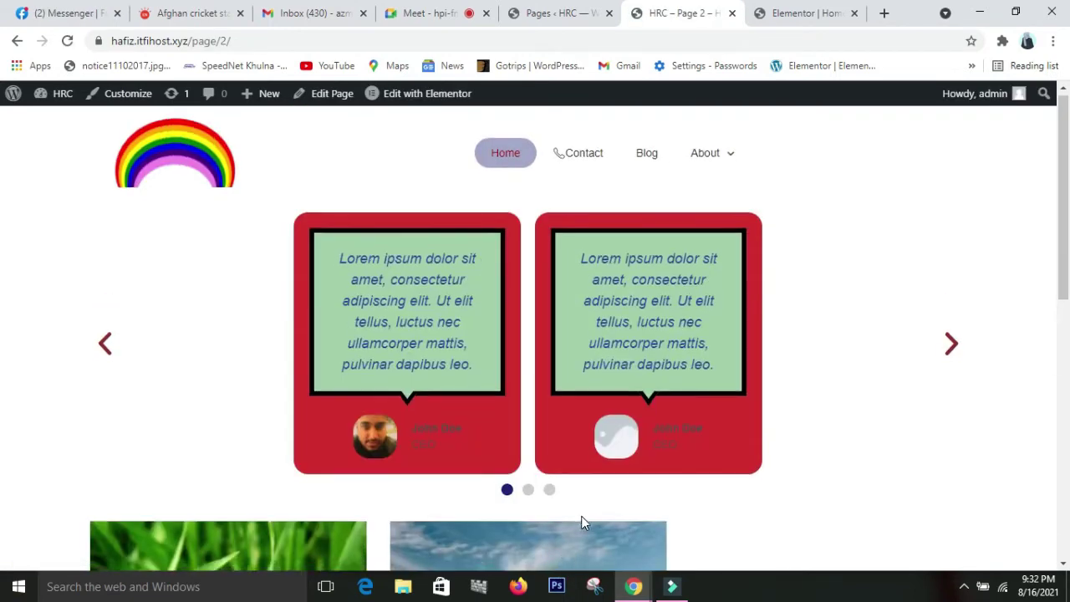
{"action": "scroll", "coordinate": [581, 519], "scroll_direction": "down", "scroll_amount": 3}
{"action": "scroll", "coordinate": [583, 522], "scroll_direction": "down", "scroll_amount": 2}
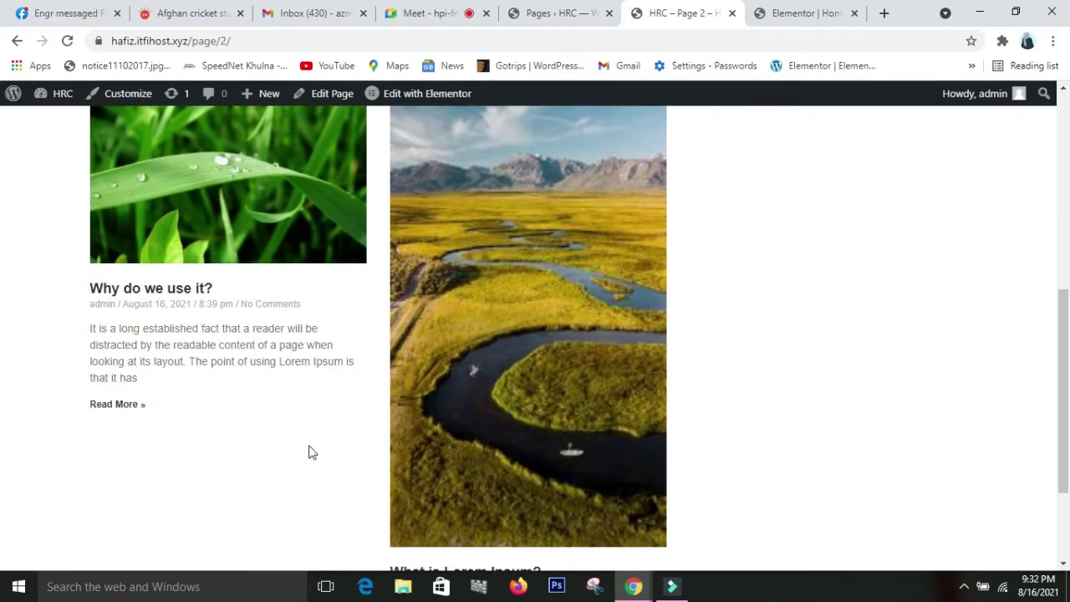
{"action": "scroll", "coordinate": [336, 443], "scroll_direction": "up", "scroll_amount": 2}
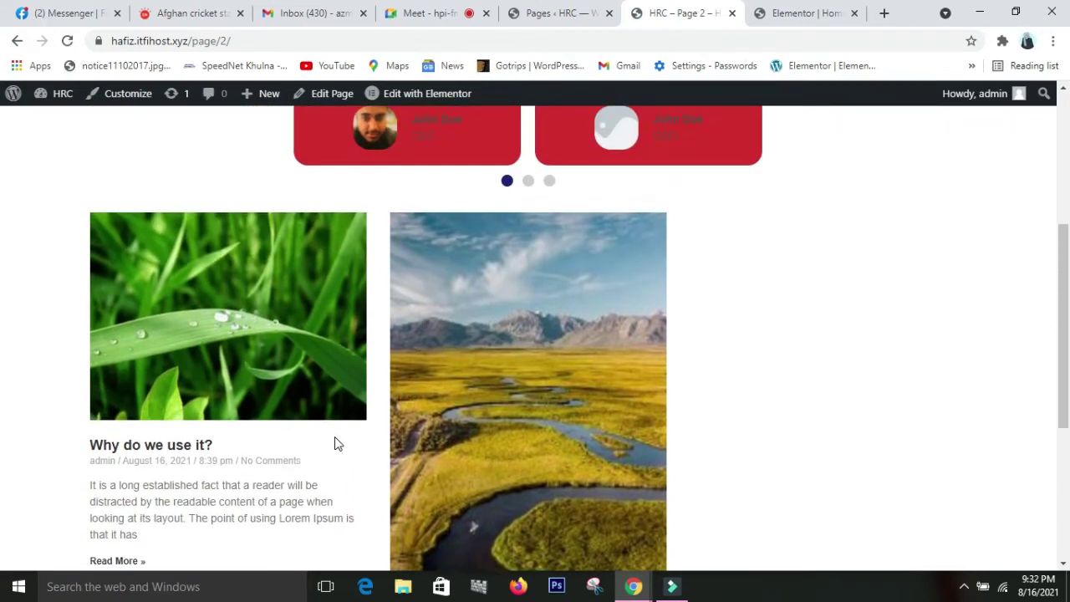
{"action": "scroll", "coordinate": [336, 443], "scroll_direction": "down", "scroll_amount": 4}
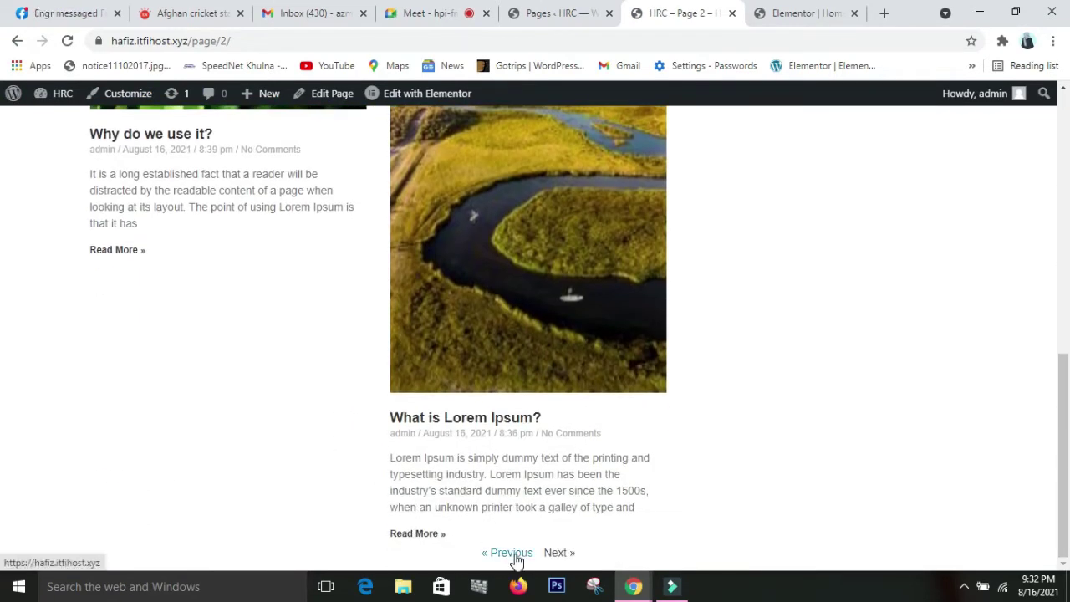
- Return to the previous page of posts on the live site, check it, and switch back to the Elementor editor
{"action": "left_click", "coordinate": [514, 552]}
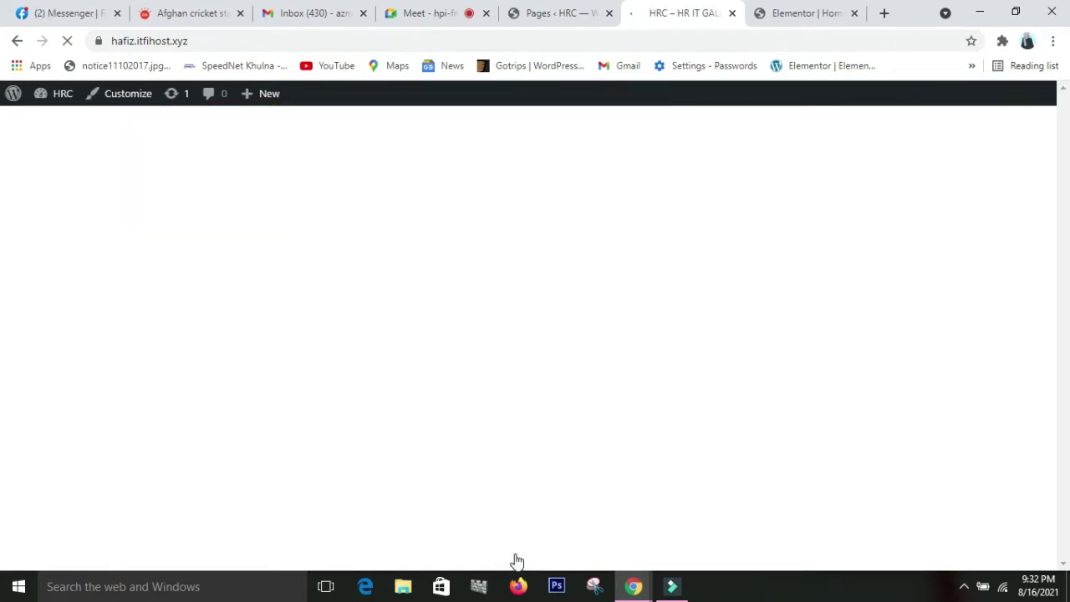
{"action": "scroll", "coordinate": [446, 444], "scroll_direction": "down", "scroll_amount": 4}
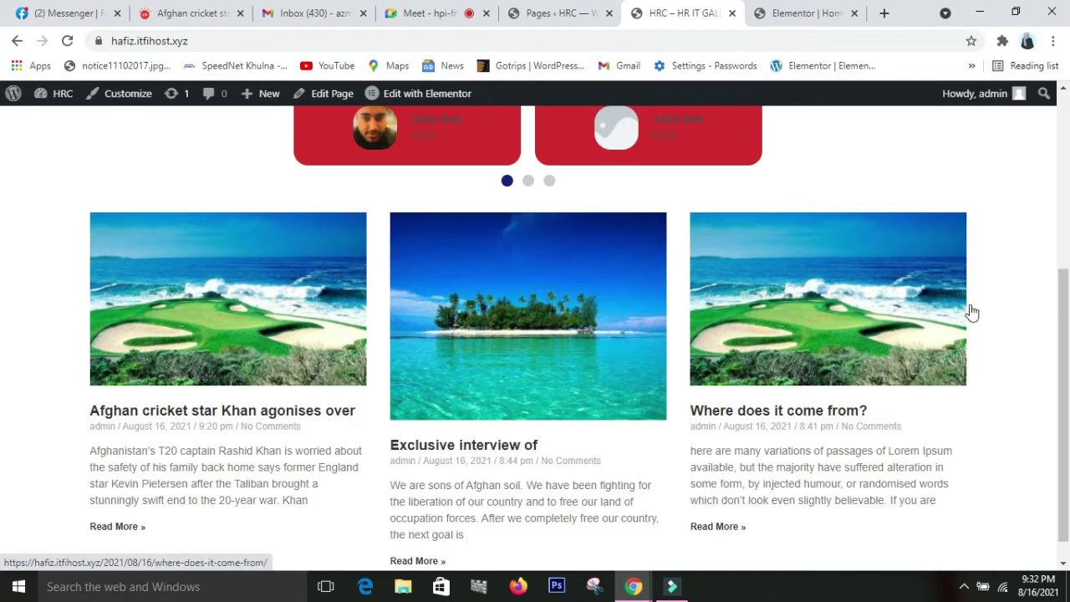
{"action": "scroll", "coordinate": [658, 457], "scroll_direction": "down", "scroll_amount": 1}
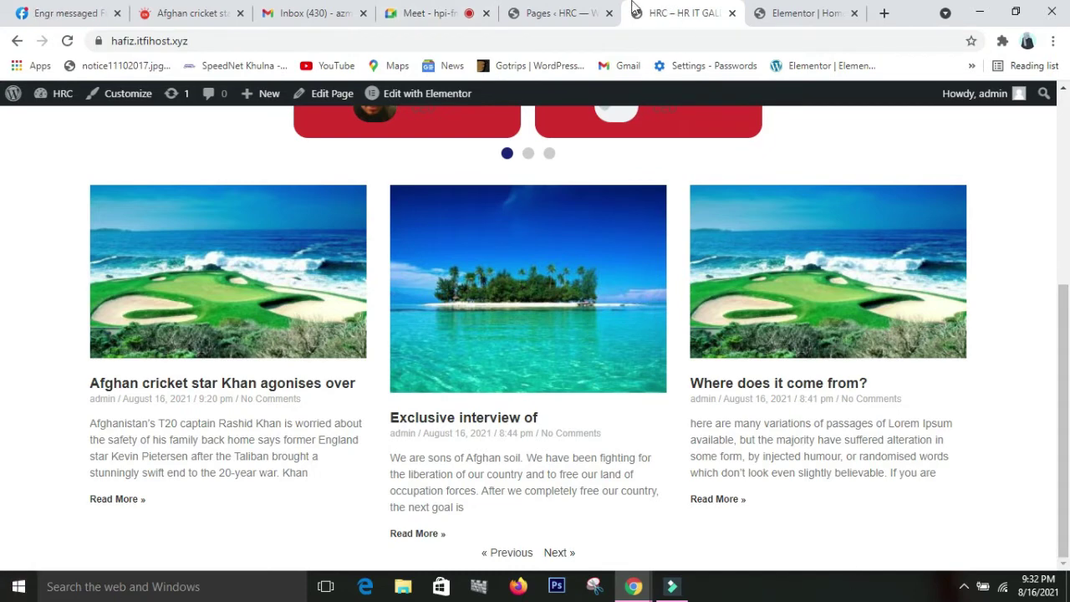
{"action": "left_click", "coordinate": [569, 10]}
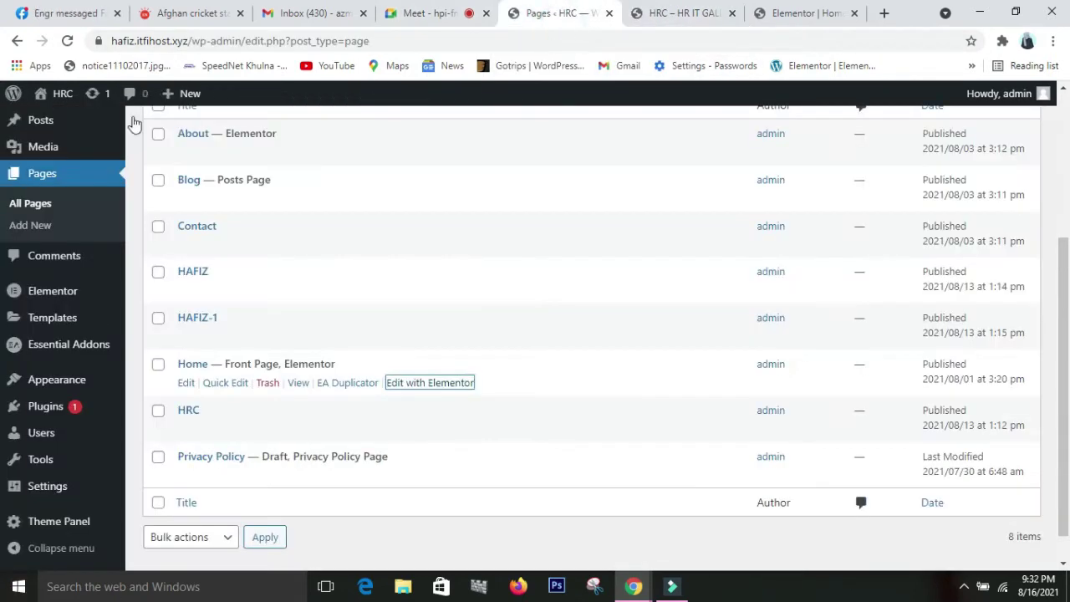
{"action": "left_click", "coordinate": [777, 11]}
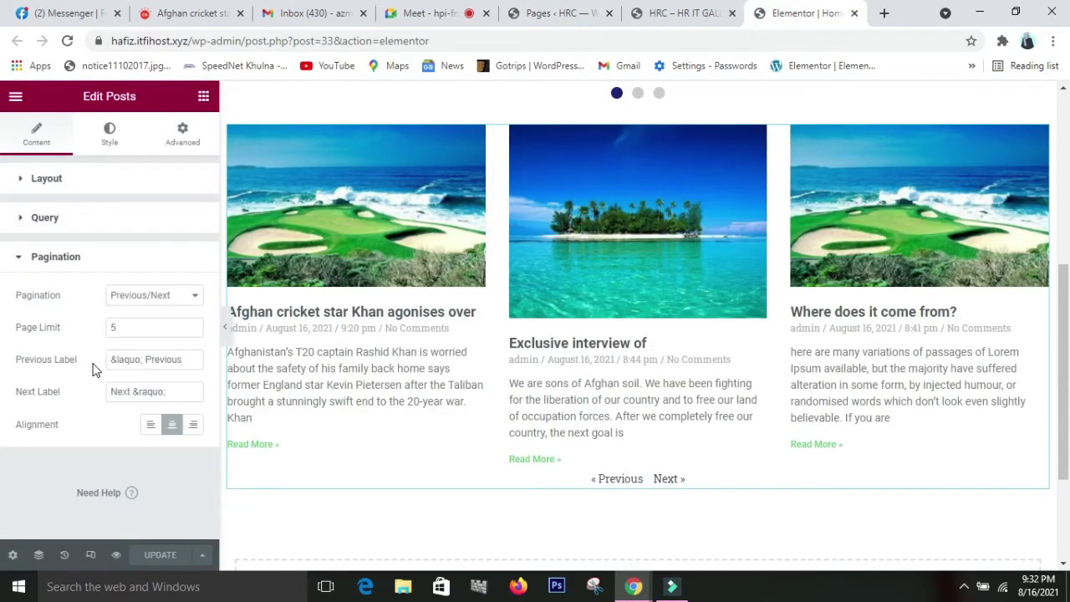